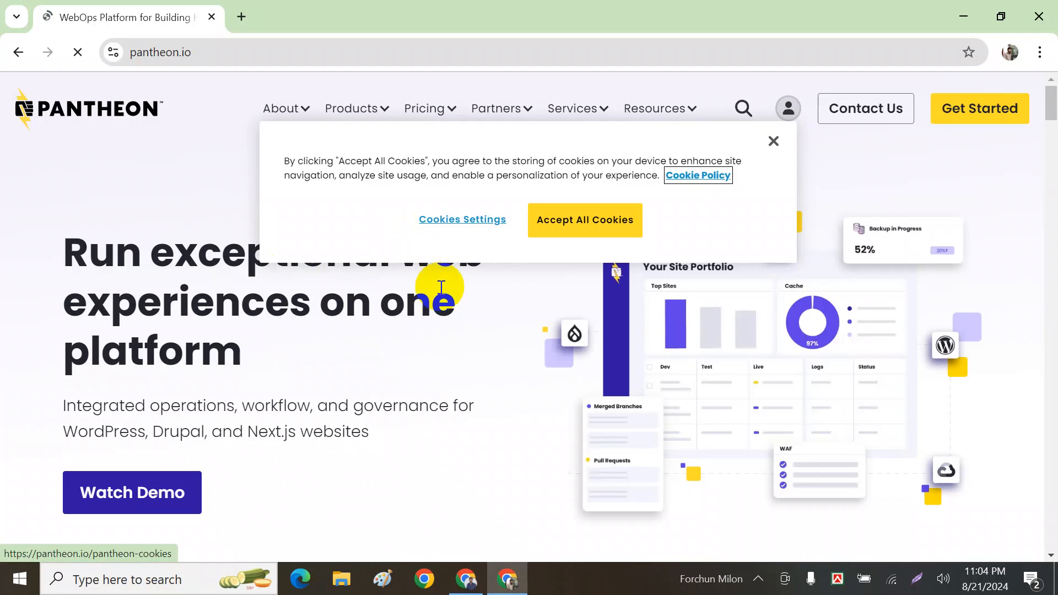
Dismiss the cookie consent banner and scroll the homepage to view the full hero section.
{"action": "left_click", "coordinate": [771, 144]}
{"action": "scroll", "coordinate": [358, 298], "scroll_direction": "down", "scroll_amount": 1}
{"action": "scroll", "coordinate": [585, 353], "scroll_direction": "up", "scroll_amount": 1}
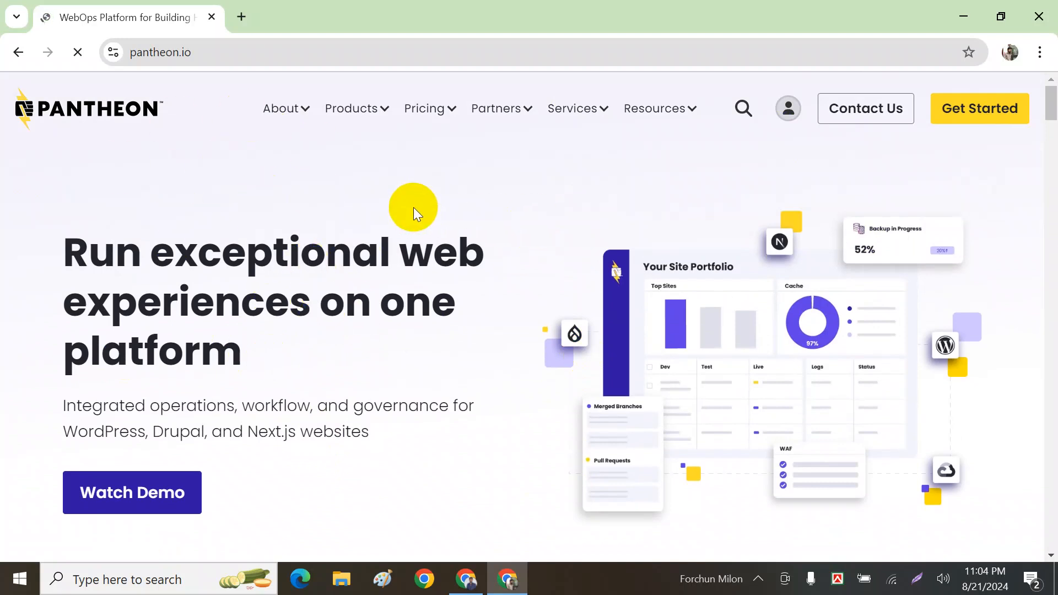
{"action": "scroll", "coordinate": [398, 335], "scroll_direction": "down", "scroll_amount": 5}
{"action": "scroll", "coordinate": [398, 334], "scroll_direction": "up", "scroll_amount": 5}
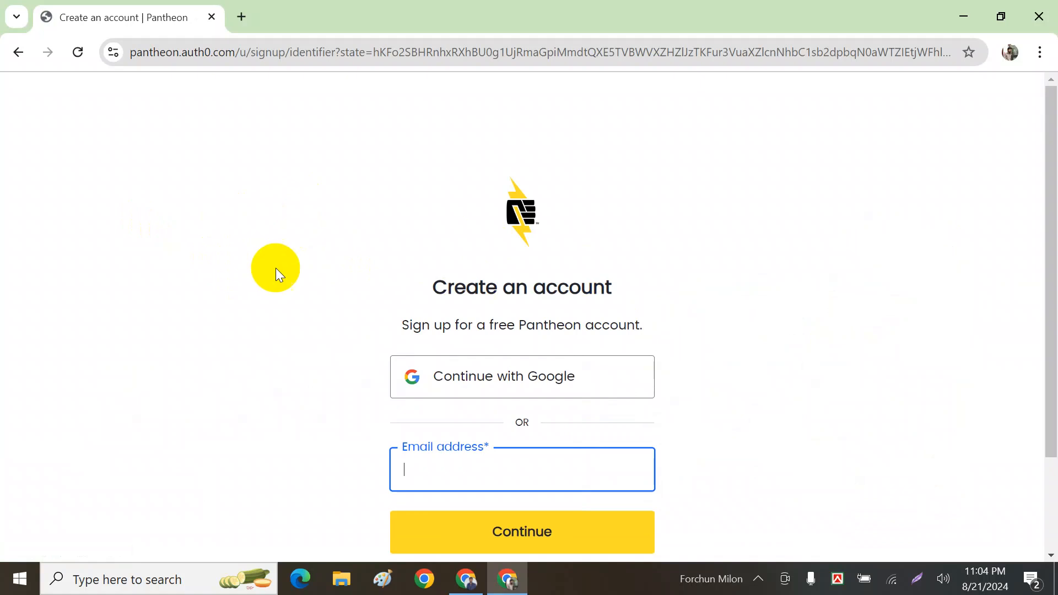
Choose Continue with Google on the Create an account page.
{"action": "scroll", "coordinate": [400, 305], "scroll_direction": "down", "scroll_amount": 2}
{"action": "scroll", "coordinate": [610, 267], "scroll_direction": "up", "scroll_amount": 2}
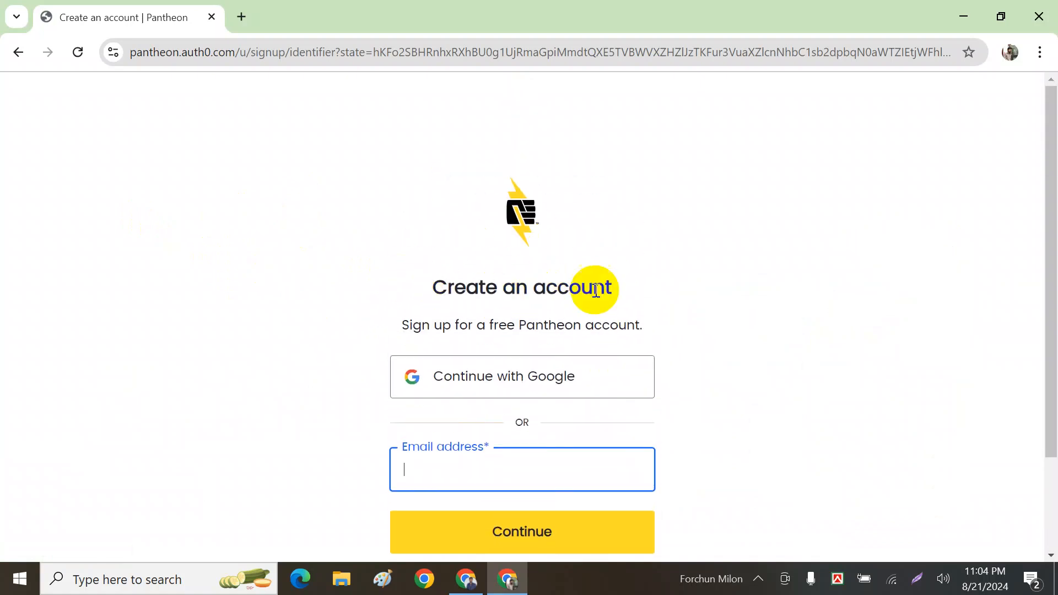
{"action": "scroll", "coordinate": [462, 283], "scroll_direction": "down", "scroll_amount": 2}
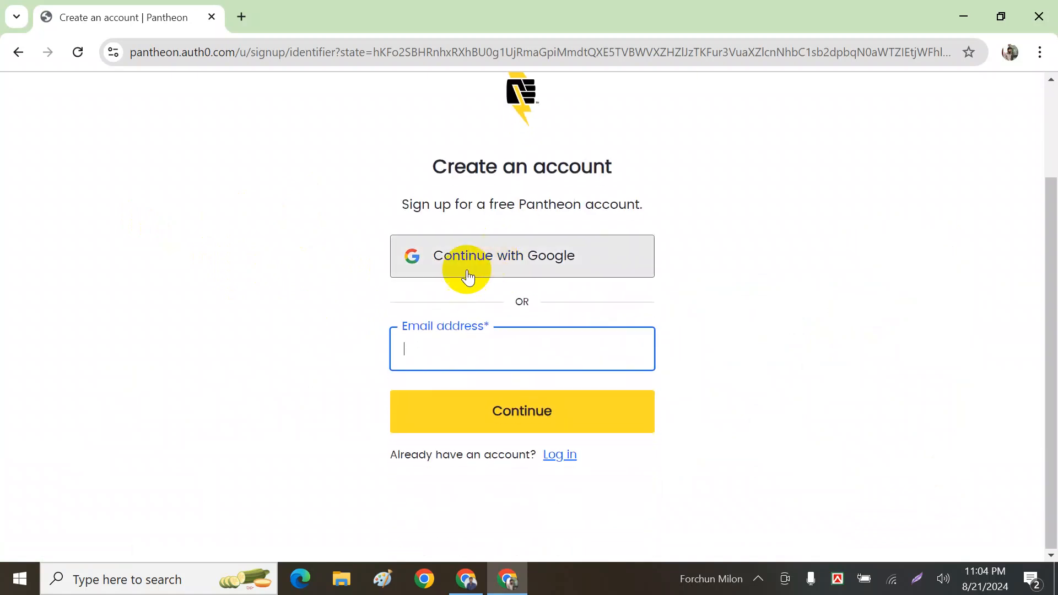
{"action": "left_click", "coordinate": [529, 258]}
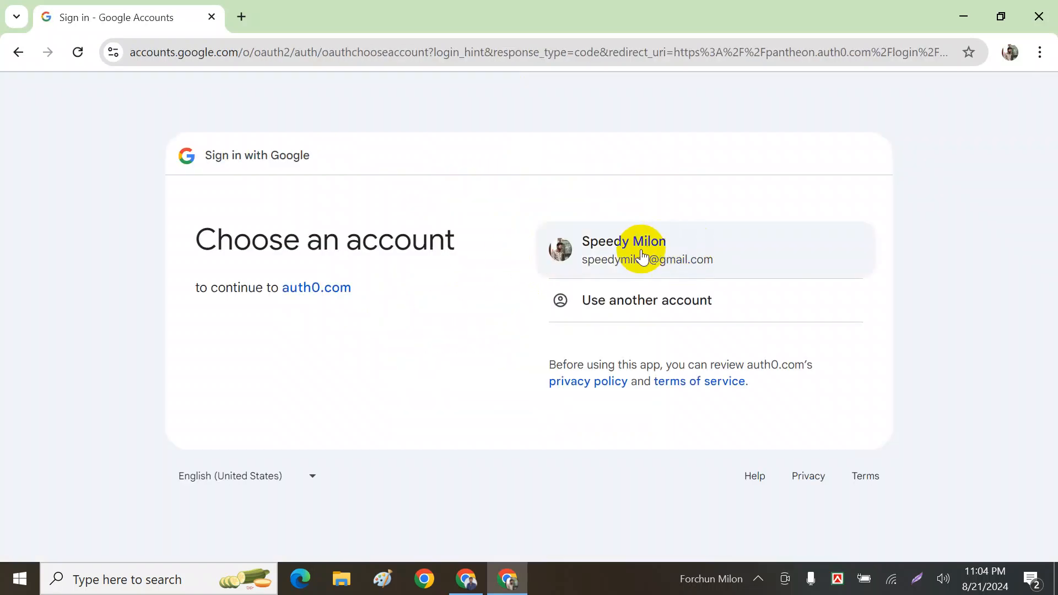
Pick the Google account and approve continuing to auth0.com.
{"action": "left_click", "coordinate": [672, 257]}
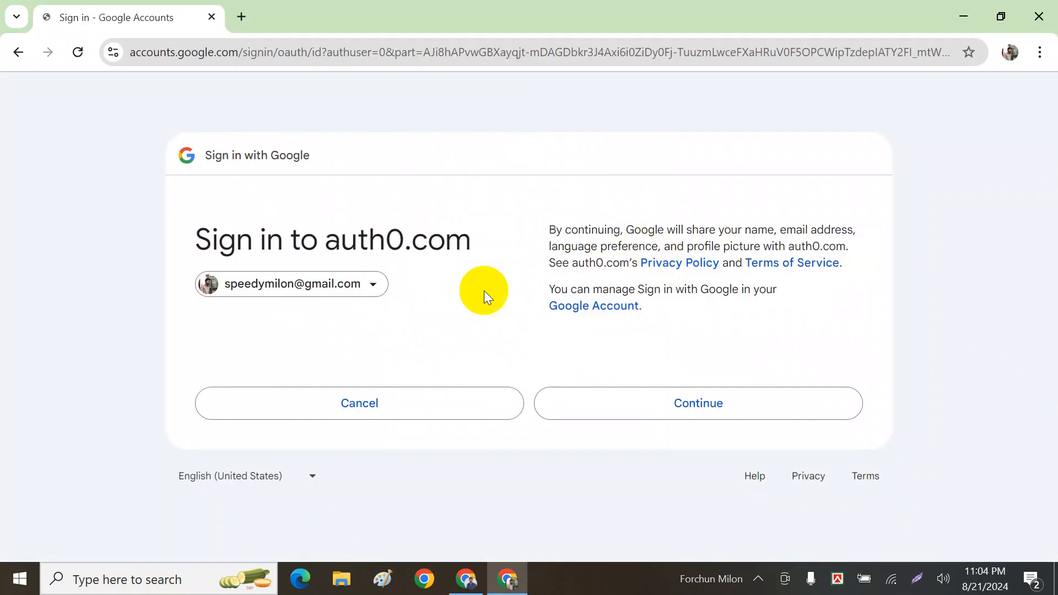
{"action": "left_click", "coordinate": [739, 403]}
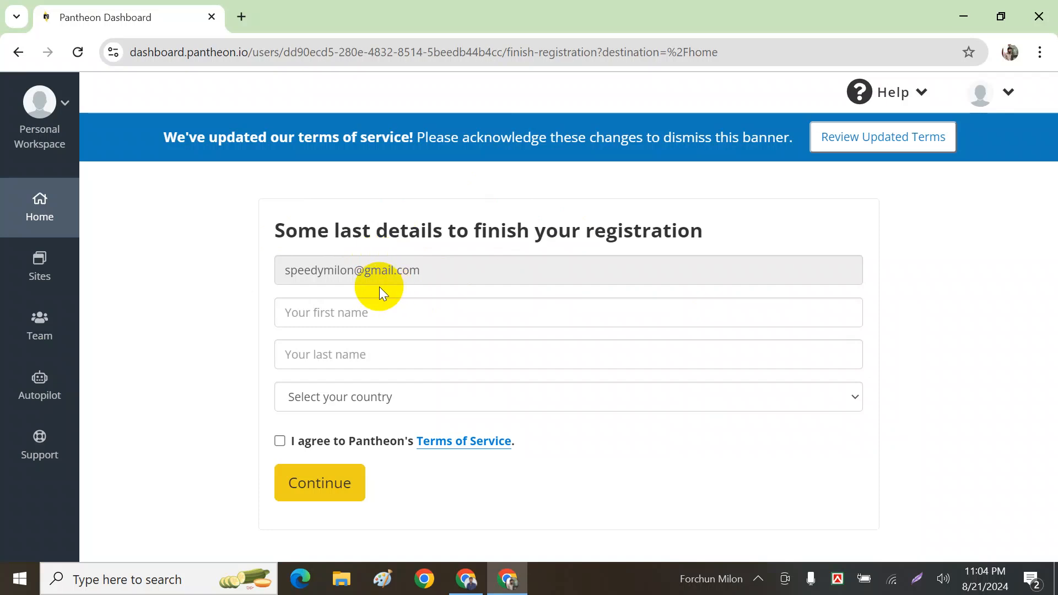
Accept the Terms of Service and fill in the first and last name.
{"action": "left_click", "coordinate": [317, 441]}
{"action": "left_click", "coordinate": [345, 473]}
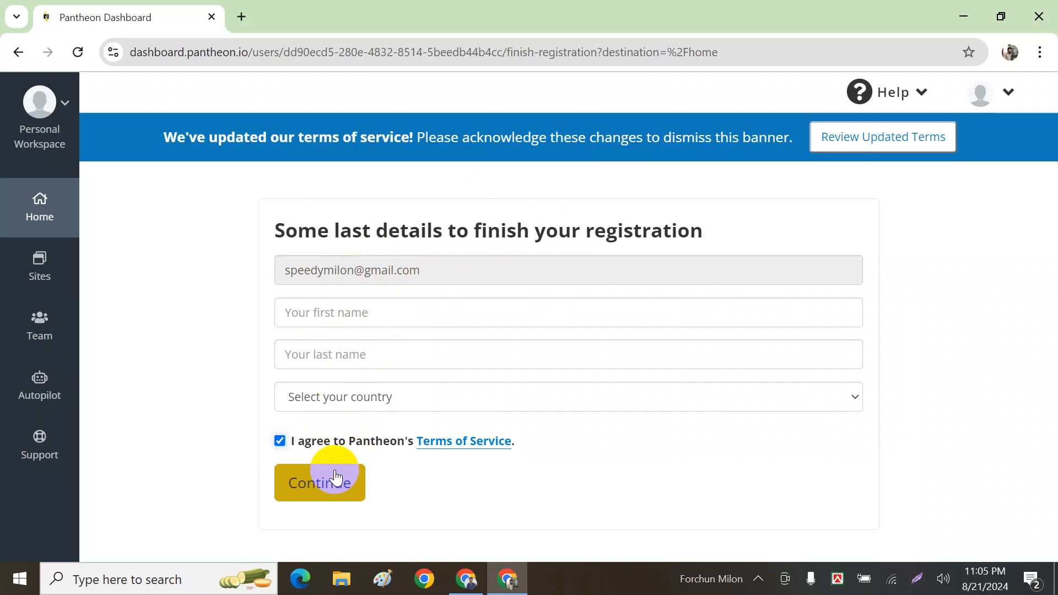
{"action": "left_click", "coordinate": [336, 482]}
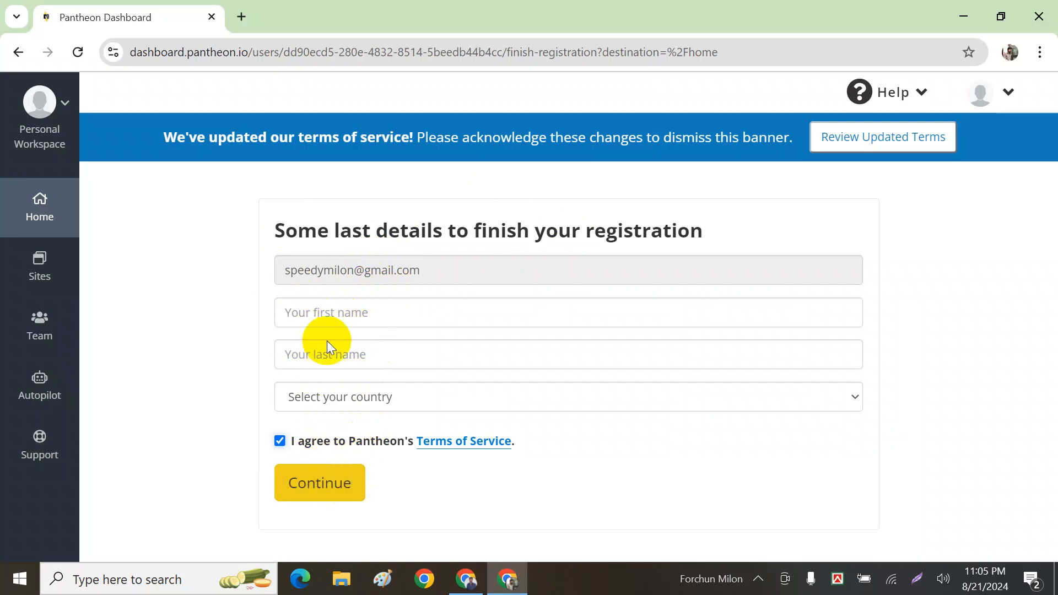
{"action": "left_click", "coordinate": [340, 314]}
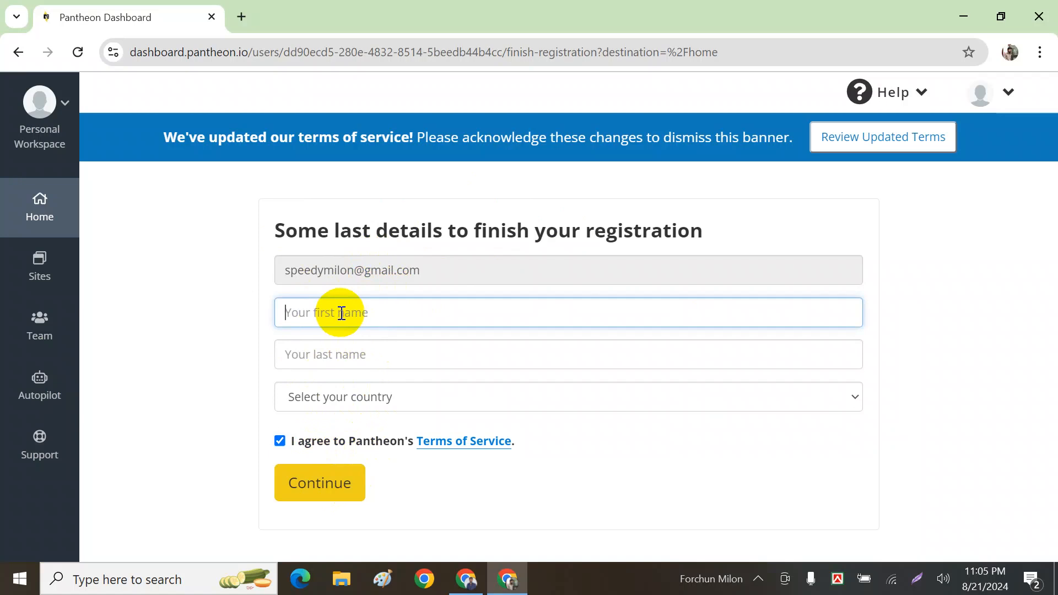
{"action": "type", "text": "s"}
{"action": "left_click", "coordinate": [290, 319]}
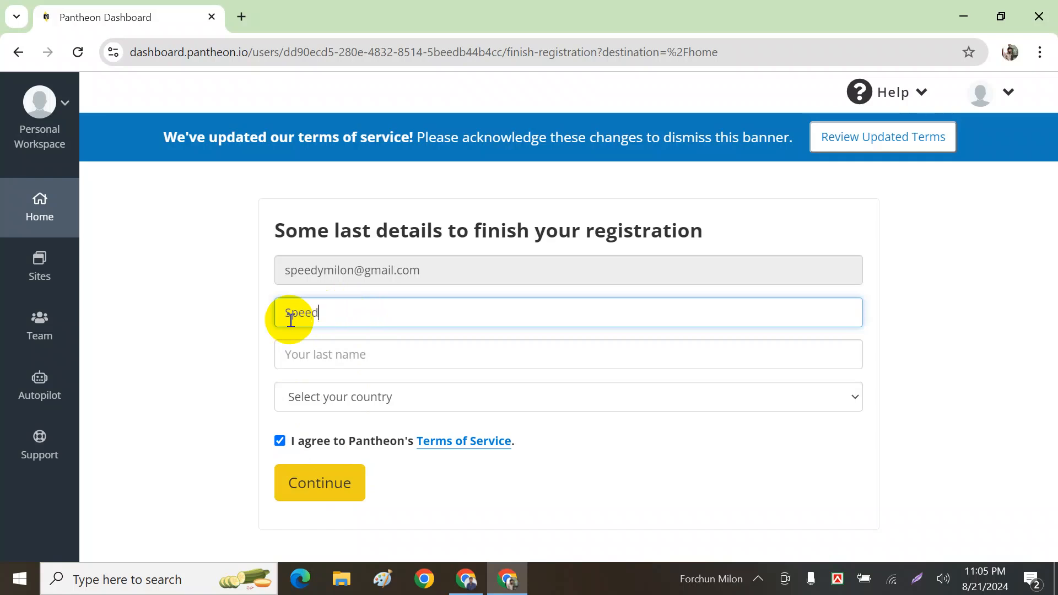
{"action": "key", "text": "Tab"}
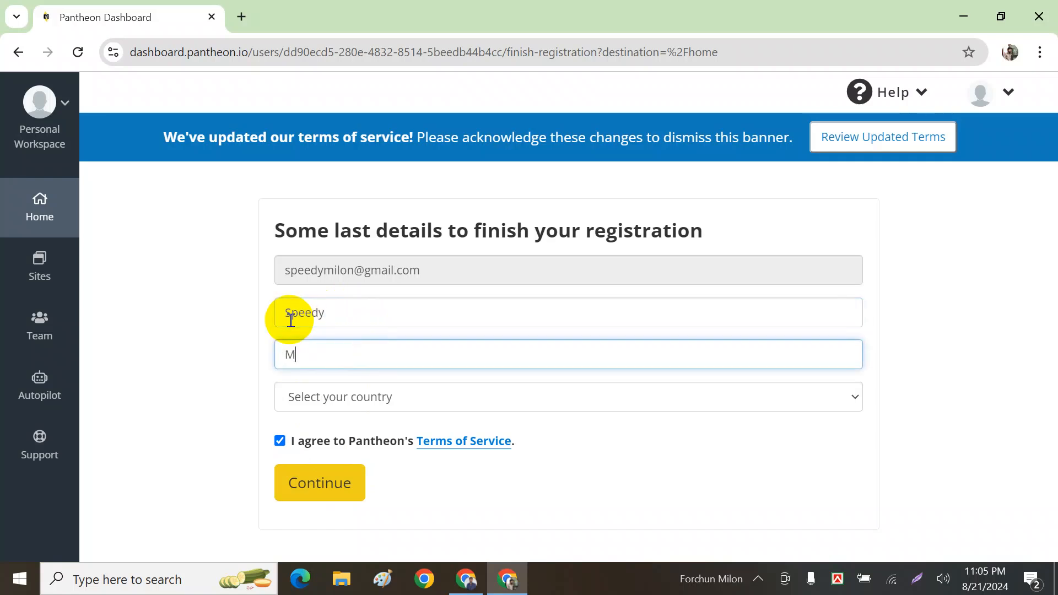
Select Bangladesh as the country and submit the registration.
{"action": "left_click", "coordinate": [353, 396]}
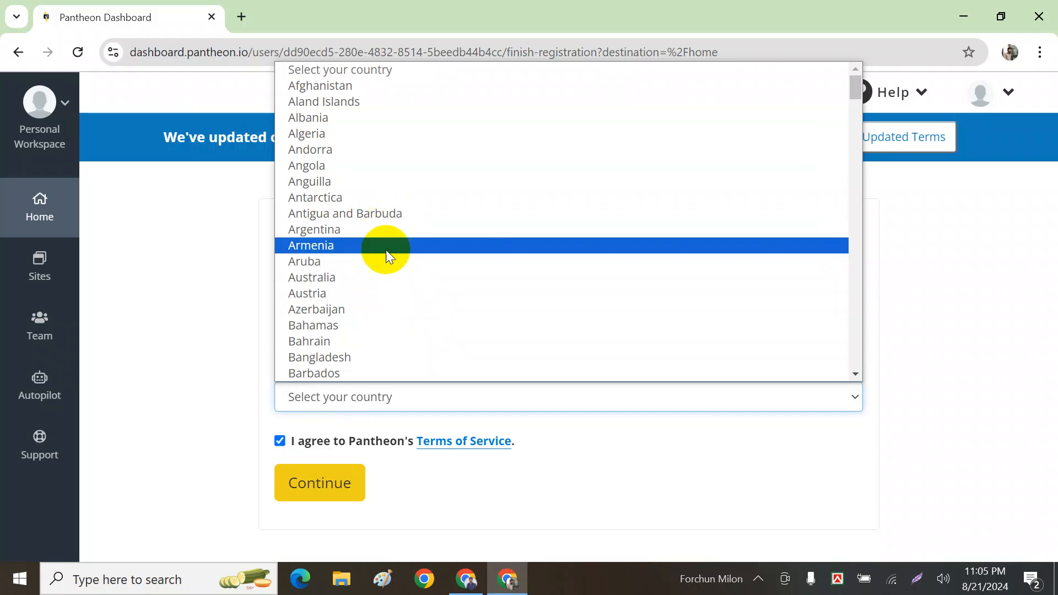
{"action": "scroll", "coordinate": [356, 331], "scroll_direction": "down", "scroll_amount": 3}
{"action": "left_click", "coordinate": [365, 195]}
{"action": "scroll", "coordinate": [385, 439], "scroll_direction": "down", "scroll_amount": 1}
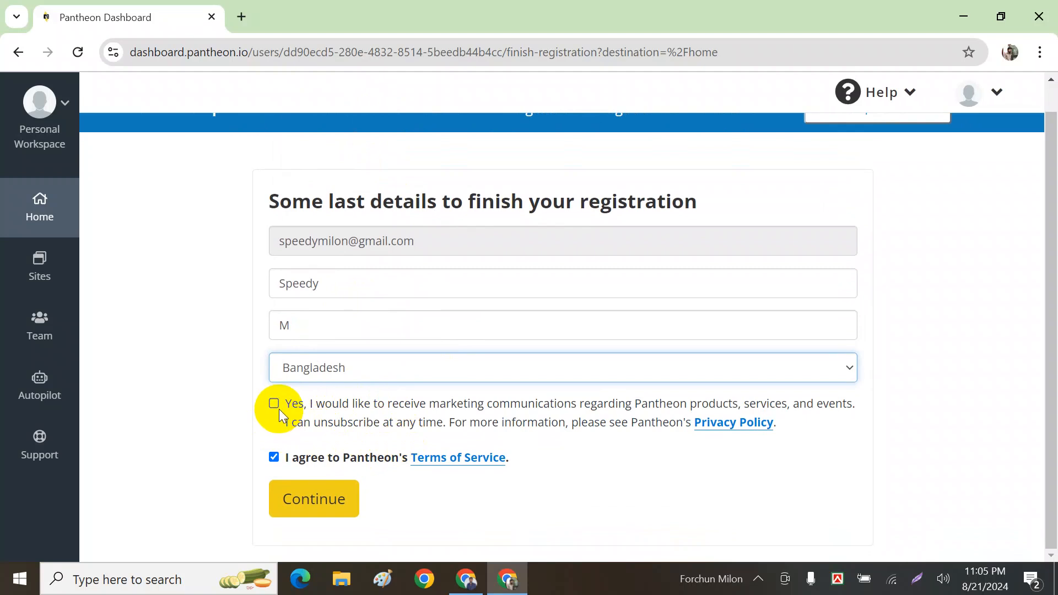
{"action": "left_click", "coordinate": [324, 498]}
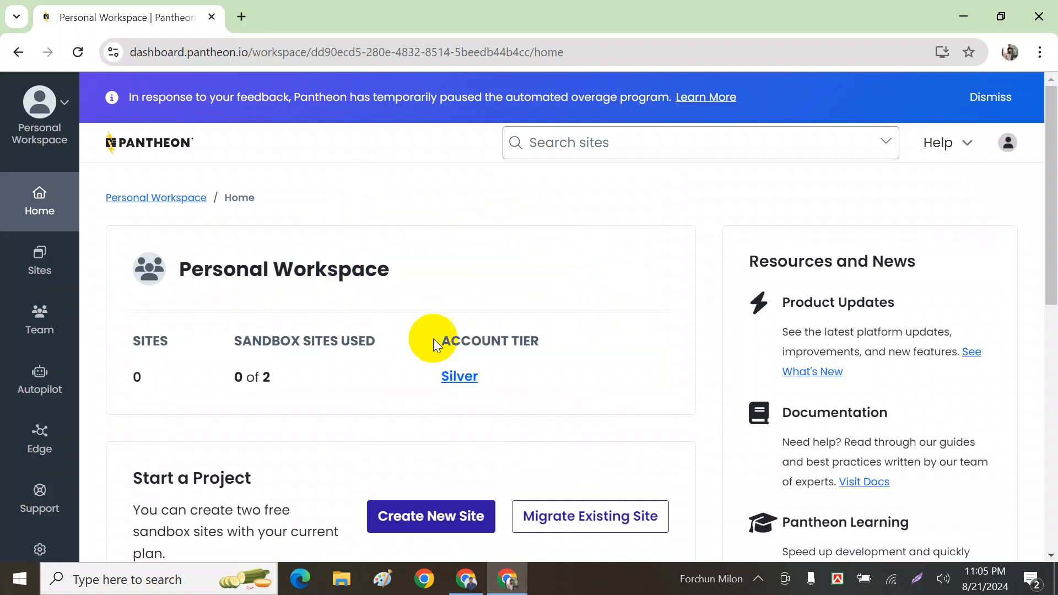
{"action": "scroll", "coordinate": [433, 344], "scroll_direction": "down", "scroll_amount": 3}
{"action": "scroll", "coordinate": [241, 286], "scroll_direction": "up", "scroll_amount": 1}
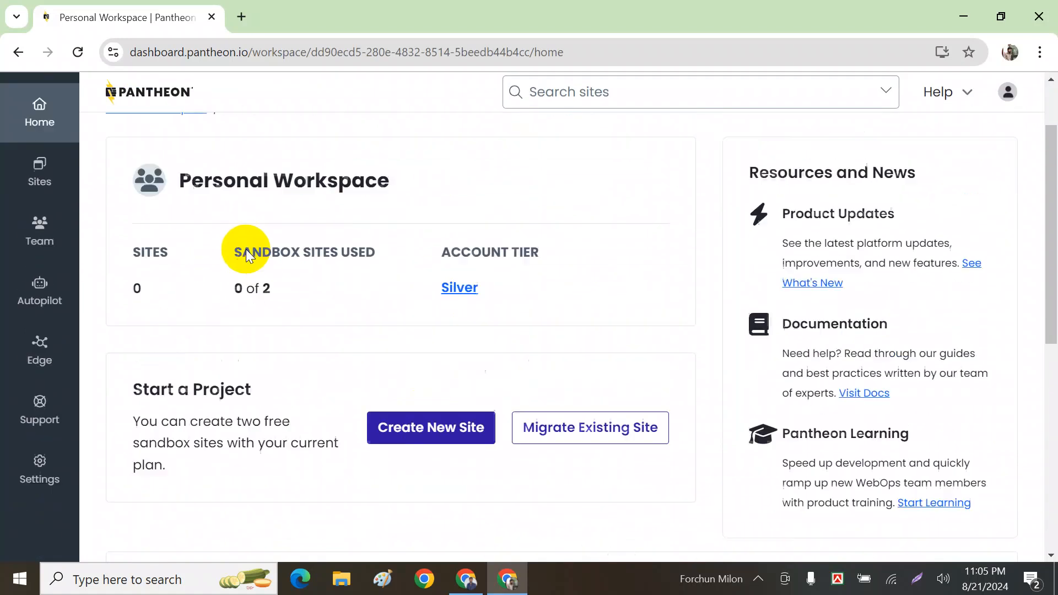
{"action": "scroll", "coordinate": [247, 255], "scroll_direction": "up", "scroll_amount": 2}
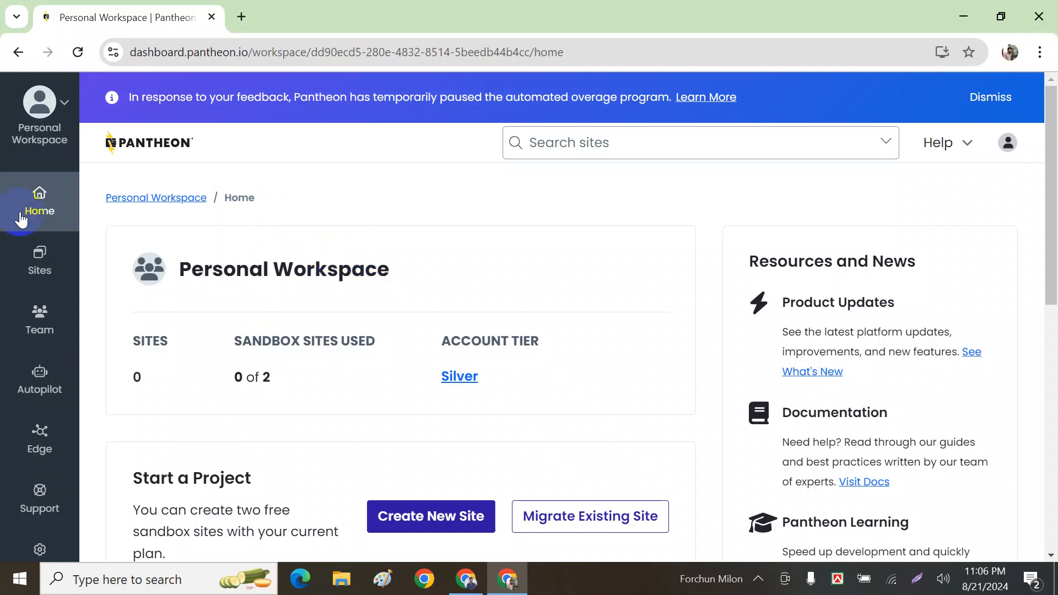
{"action": "left_click", "coordinate": [61, 263]}
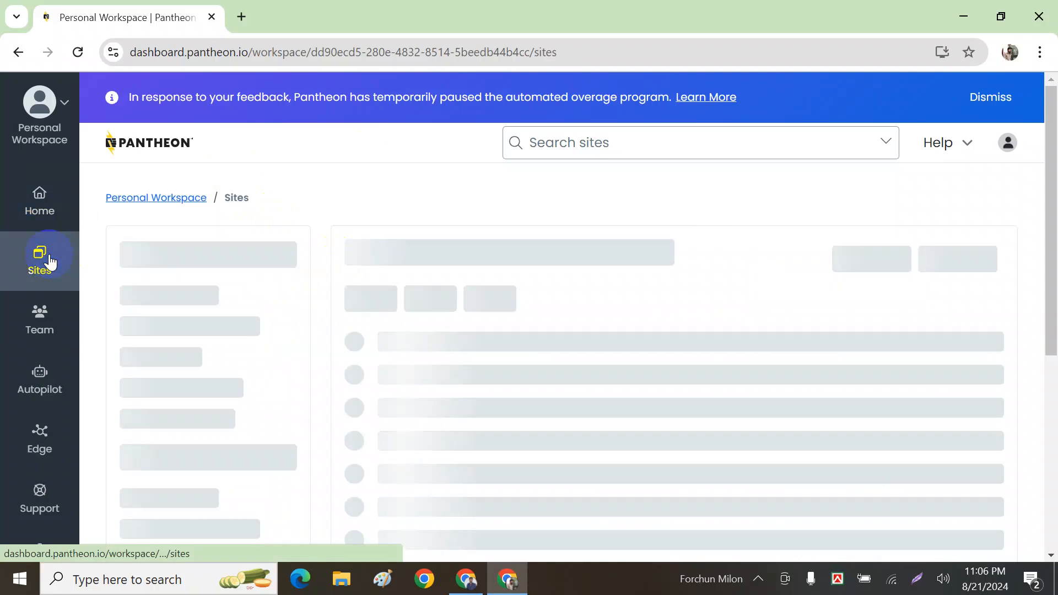
{"action": "scroll", "coordinate": [286, 408], "scroll_direction": "down", "scroll_amount": 3}
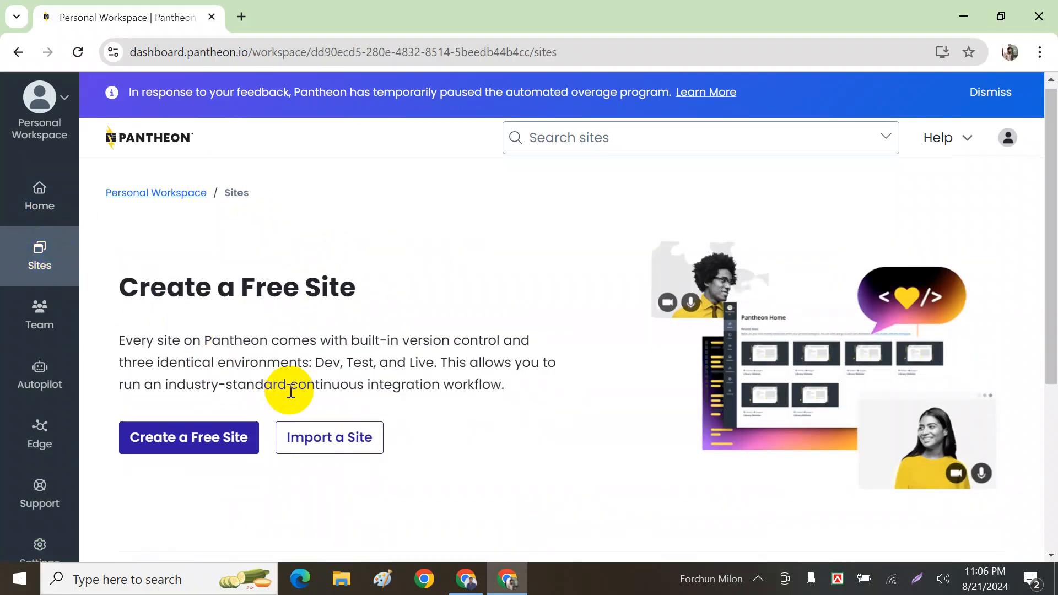
{"action": "scroll", "coordinate": [303, 380], "scroll_direction": "down", "scroll_amount": 2}
{"action": "scroll", "coordinate": [309, 374], "scroll_direction": "up", "scroll_amount": 5}
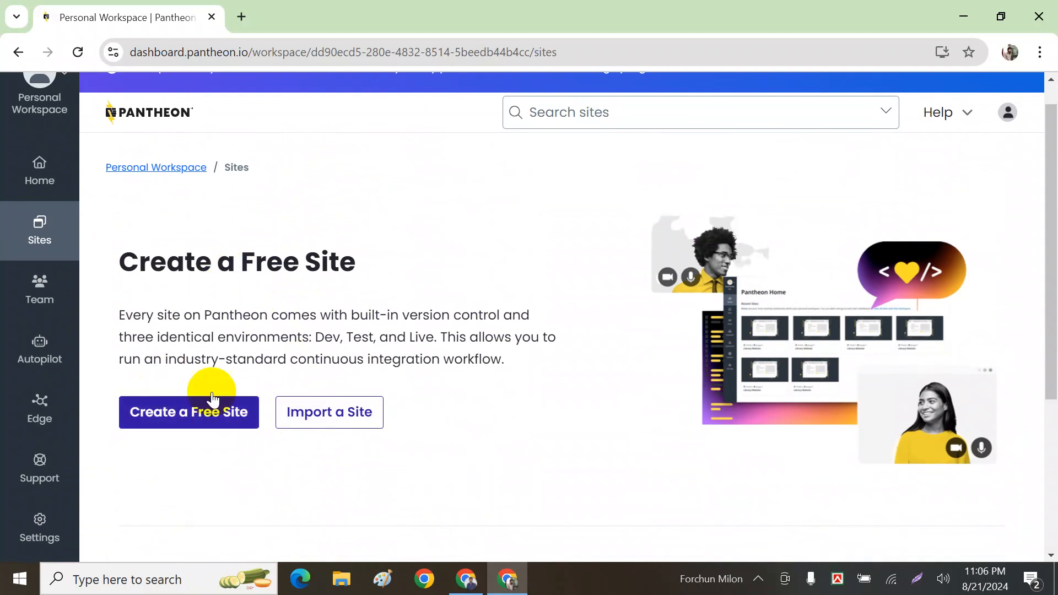
{"action": "scroll", "coordinate": [107, 350], "scroll_direction": "up", "scroll_amount": 1}
{"action": "left_click", "coordinate": [27, 225]}
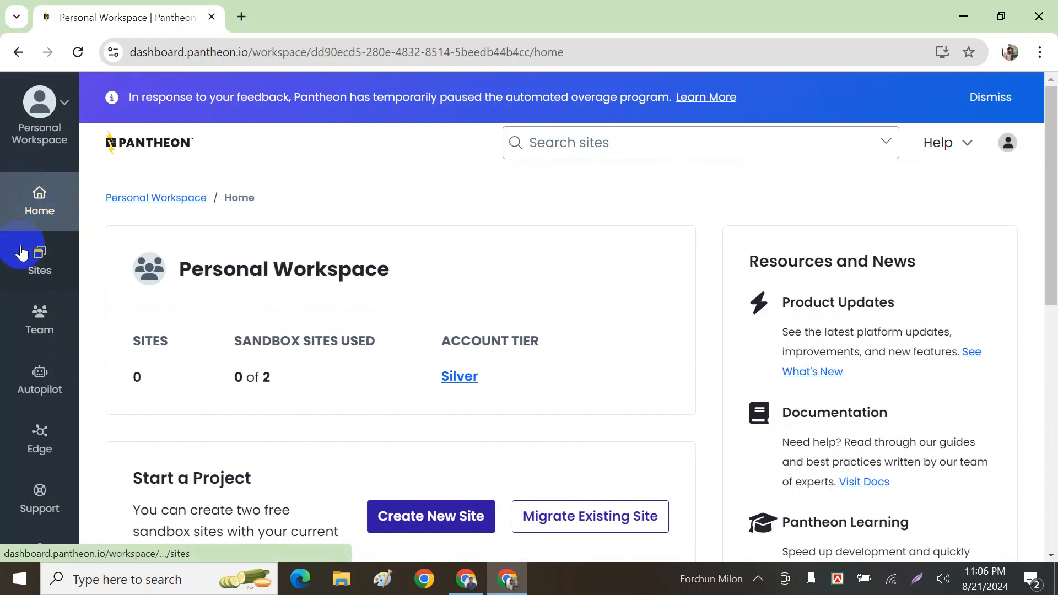
{"action": "scroll", "coordinate": [390, 372], "scroll_direction": "down", "scroll_amount": 4}
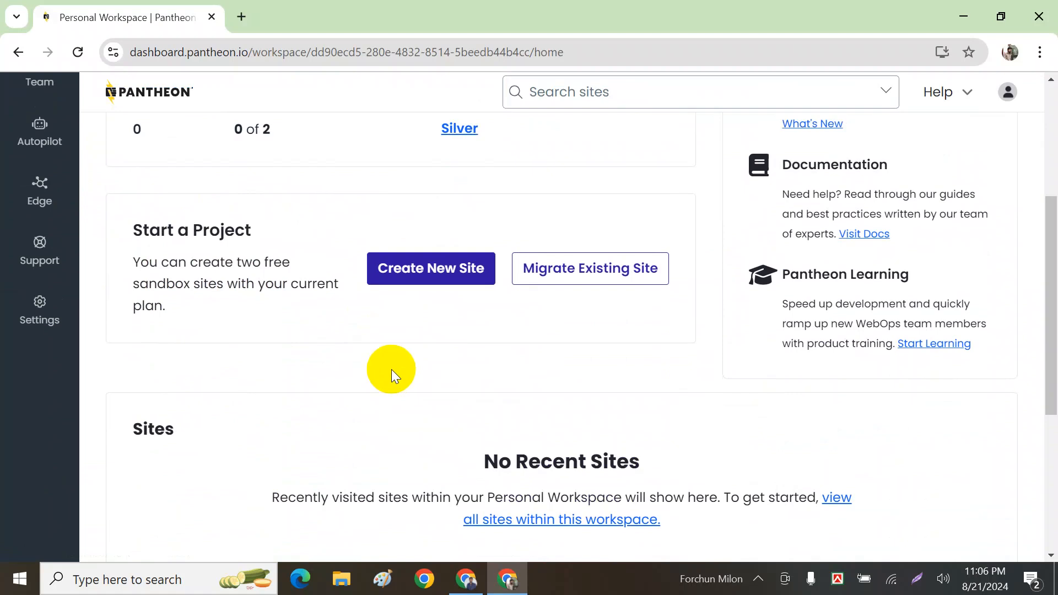
{"action": "scroll", "coordinate": [265, 279], "scroll_direction": "up", "scroll_amount": 3}
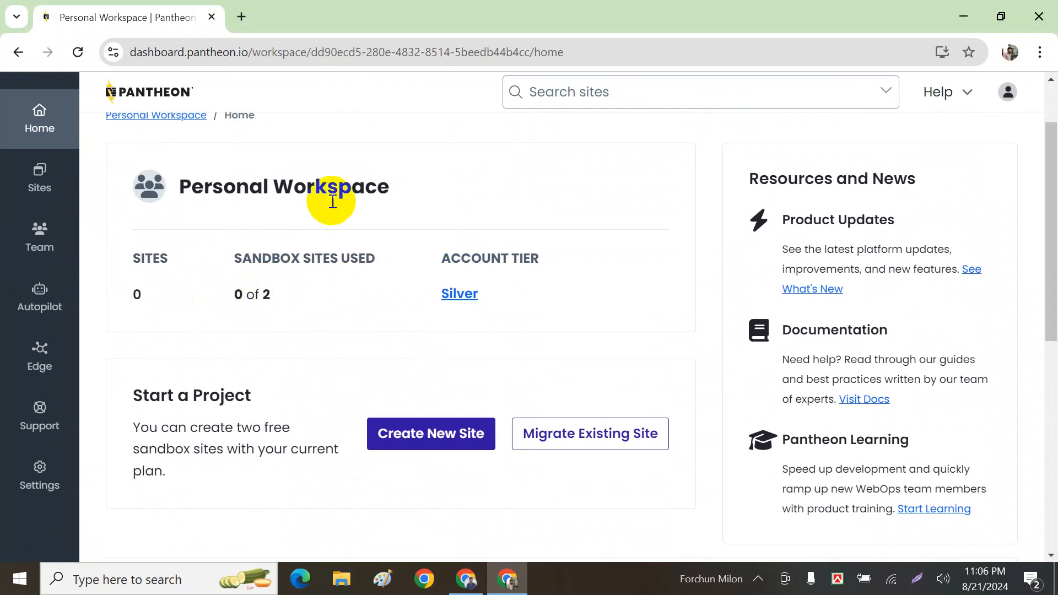
Load dev-fmilon.pantheonsite.io in a new tab and close the YouTube tab.
{"action": "left_click", "coordinate": [465, 577]}
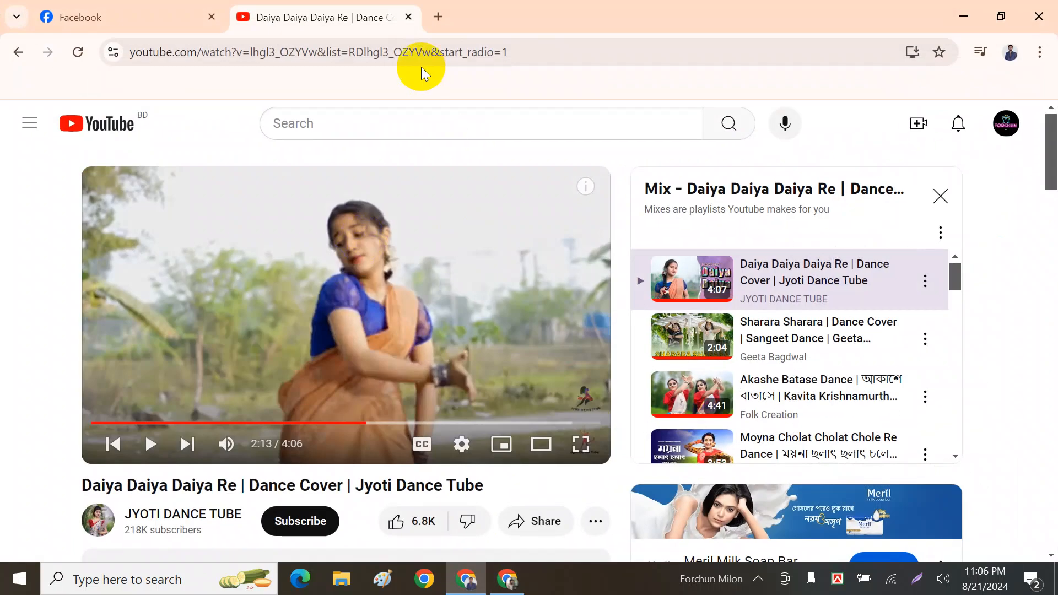
{"action": "left_click", "coordinate": [439, 17]}
{"action": "left_click", "coordinate": [274, 53]}
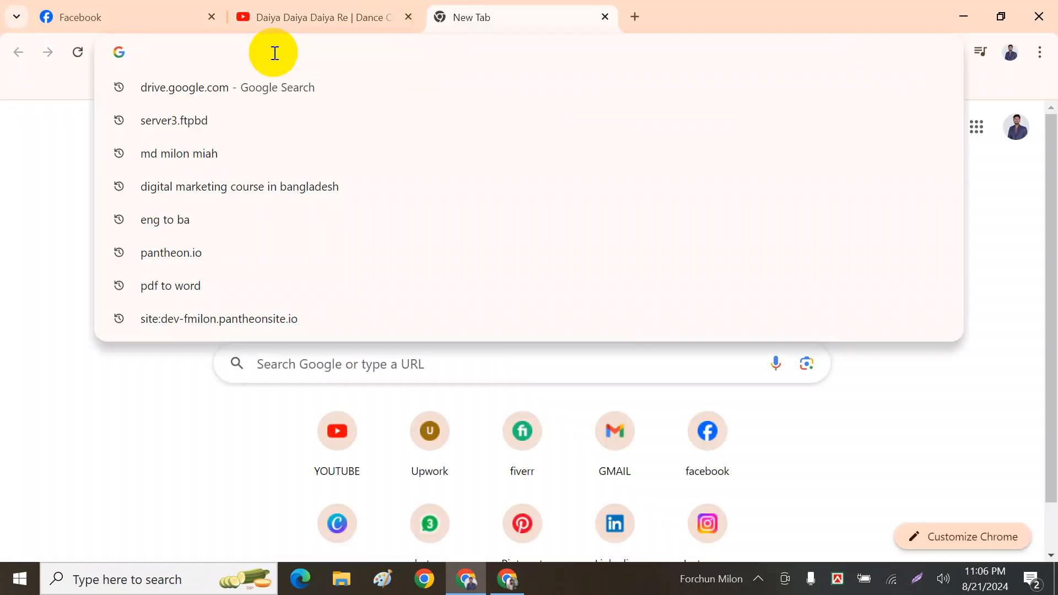
{"action": "type", "text": "dev-f"}
{"action": "key", "text": "Return"}
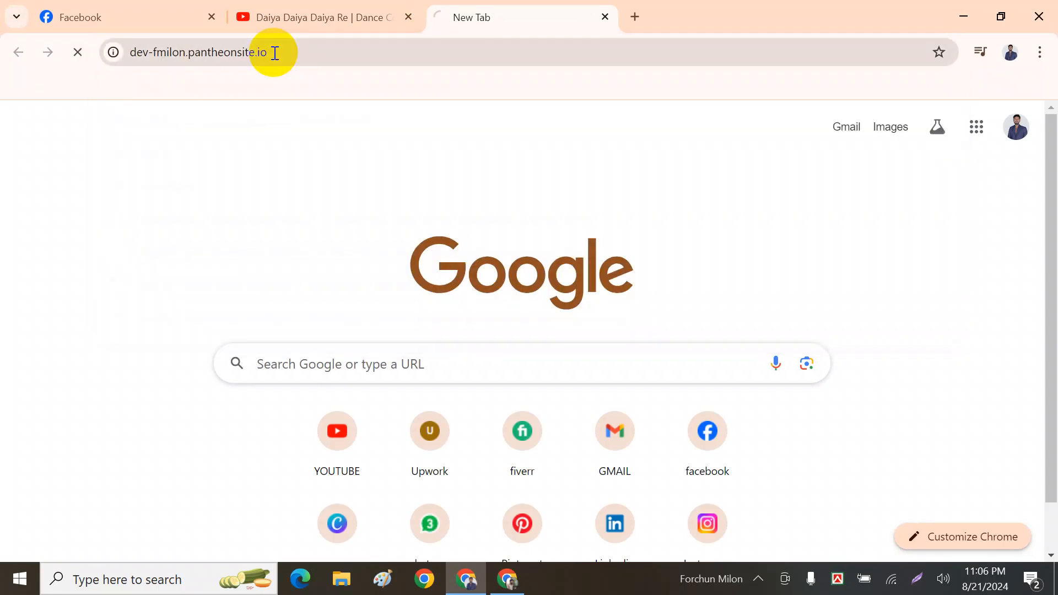
{"action": "left_click", "coordinate": [407, 17]}
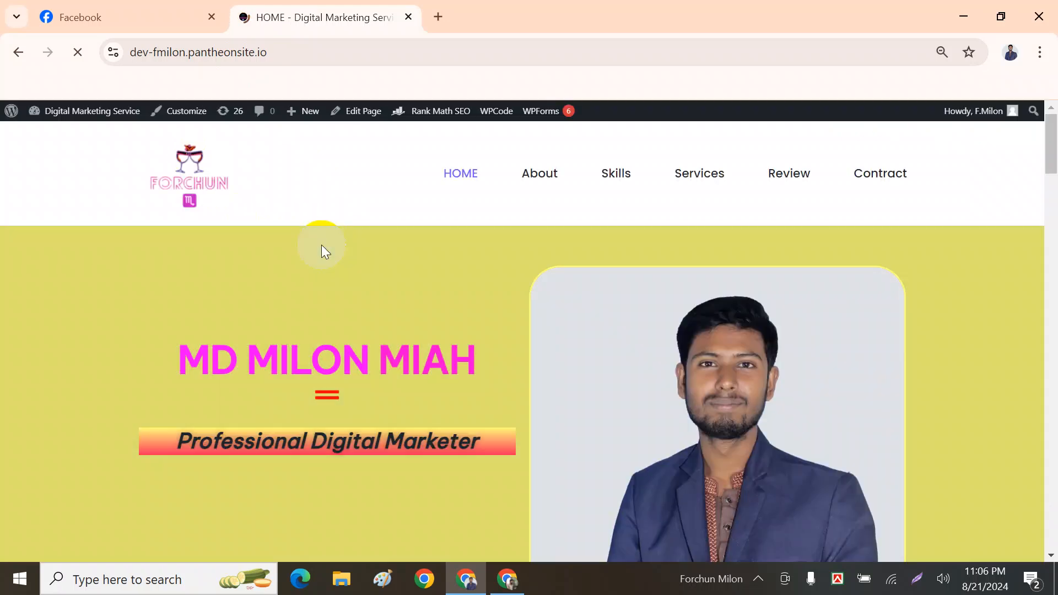
Scroll through the live portfolio home page to review it.
{"action": "scroll", "coordinate": [274, 314], "scroll_direction": "down", "scroll_amount": 3}
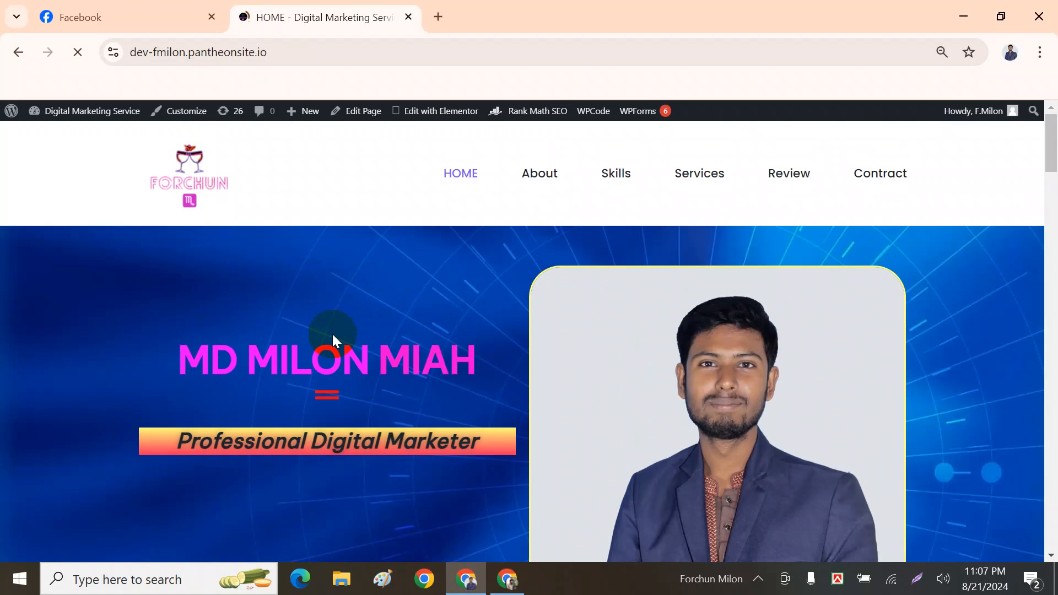
{"action": "scroll", "coordinate": [459, 417], "scroll_direction": "down", "scroll_amount": 4}
{"action": "scroll", "coordinate": [459, 417], "scroll_direction": "down", "scroll_amount": 10}
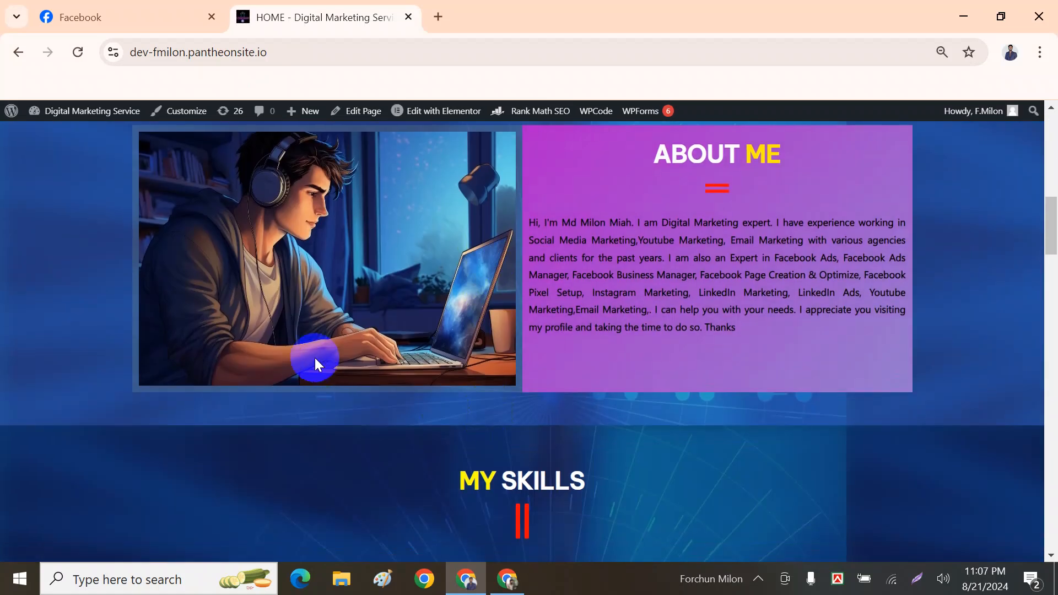
{"action": "scroll", "coordinate": [464, 376], "scroll_direction": "up", "scroll_amount": 12}
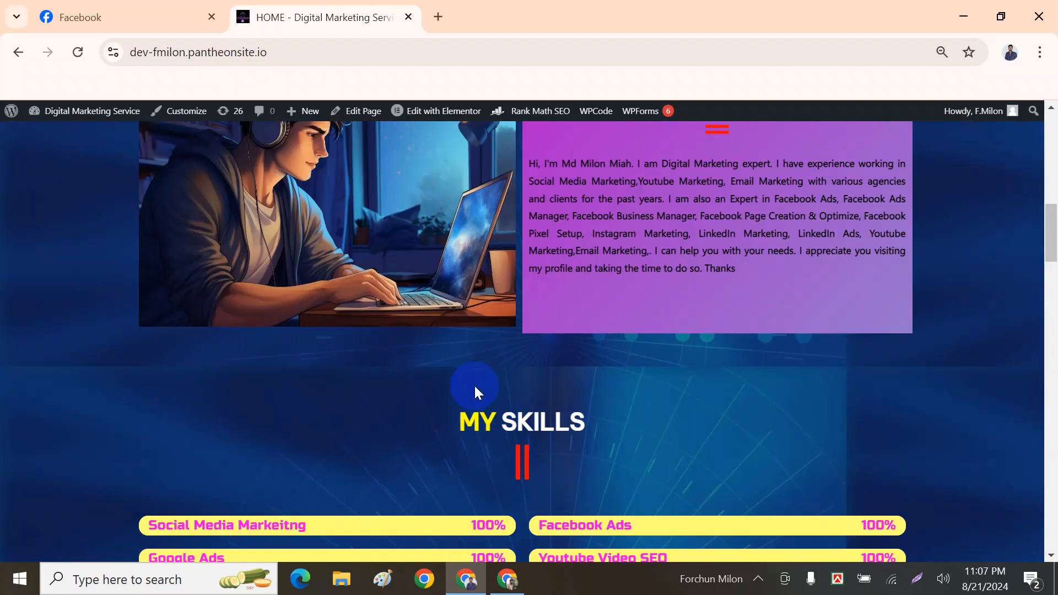
{"action": "scroll", "coordinate": [475, 393], "scroll_direction": "up", "scroll_amount": 3}
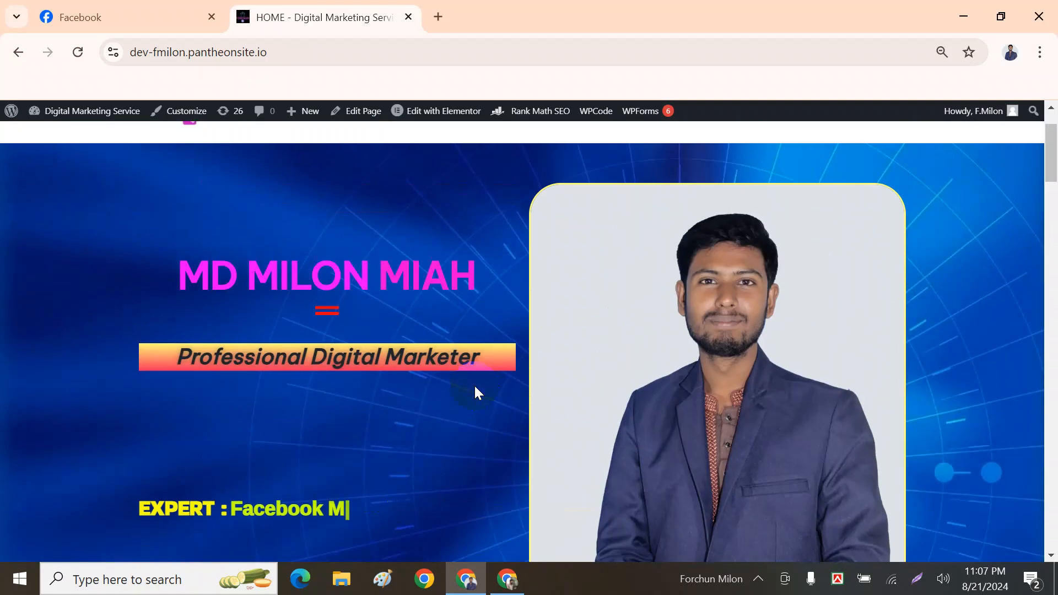
{"action": "scroll", "coordinate": [391, 302], "scroll_direction": "down", "scroll_amount": 15}
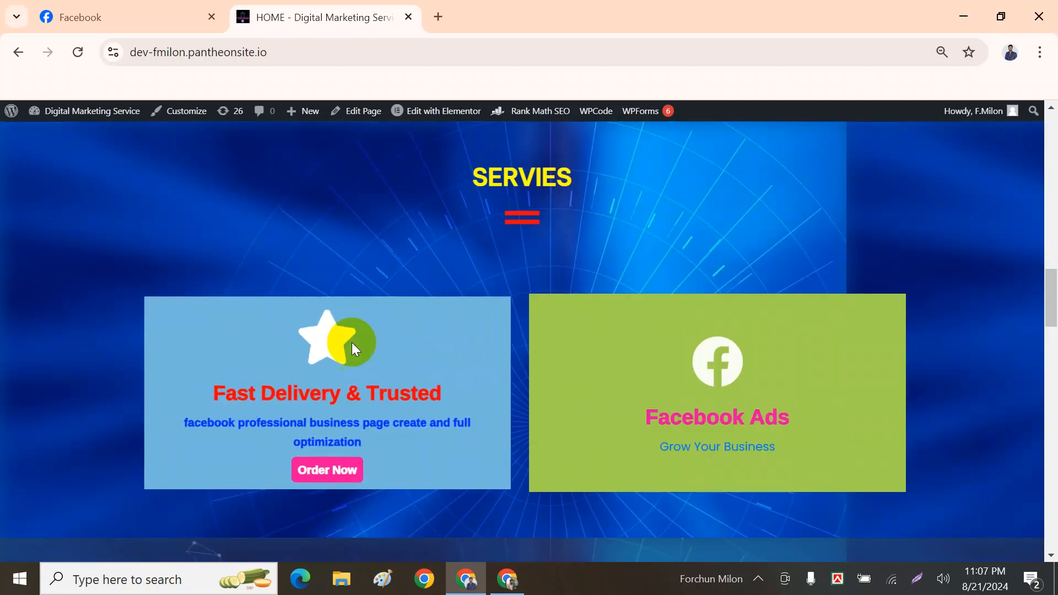
{"action": "scroll", "coordinate": [397, 408], "scroll_direction": "down", "scroll_amount": 11}
{"action": "scroll", "coordinate": [444, 401], "scroll_direction": "down", "scroll_amount": 9}
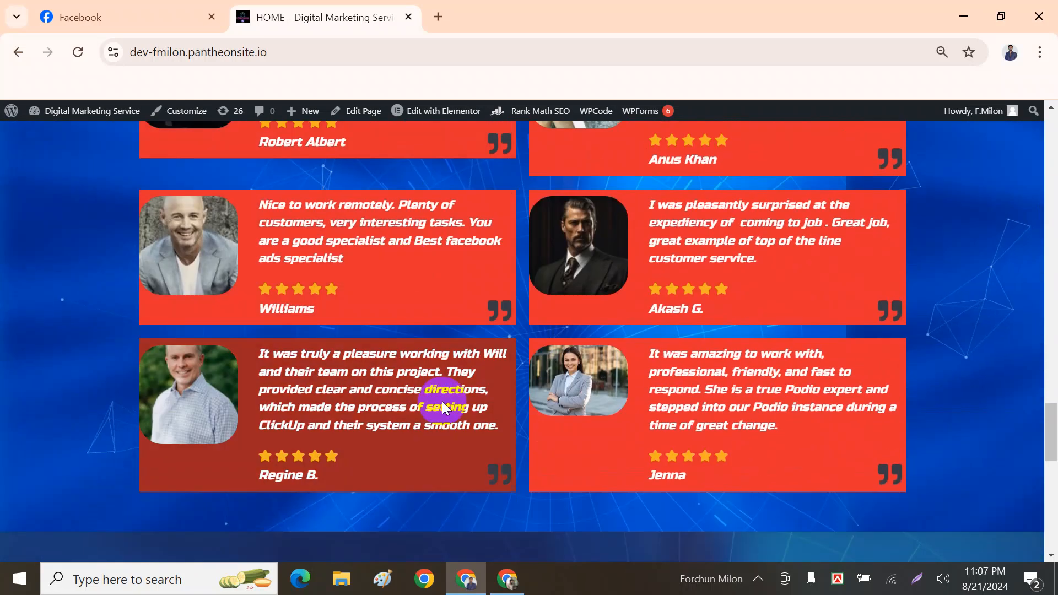
{"action": "scroll", "coordinate": [379, 179], "scroll_direction": "up", "scroll_amount": 12}
{"action": "scroll", "coordinate": [443, 258], "scroll_direction": "up", "scroll_amount": 20}
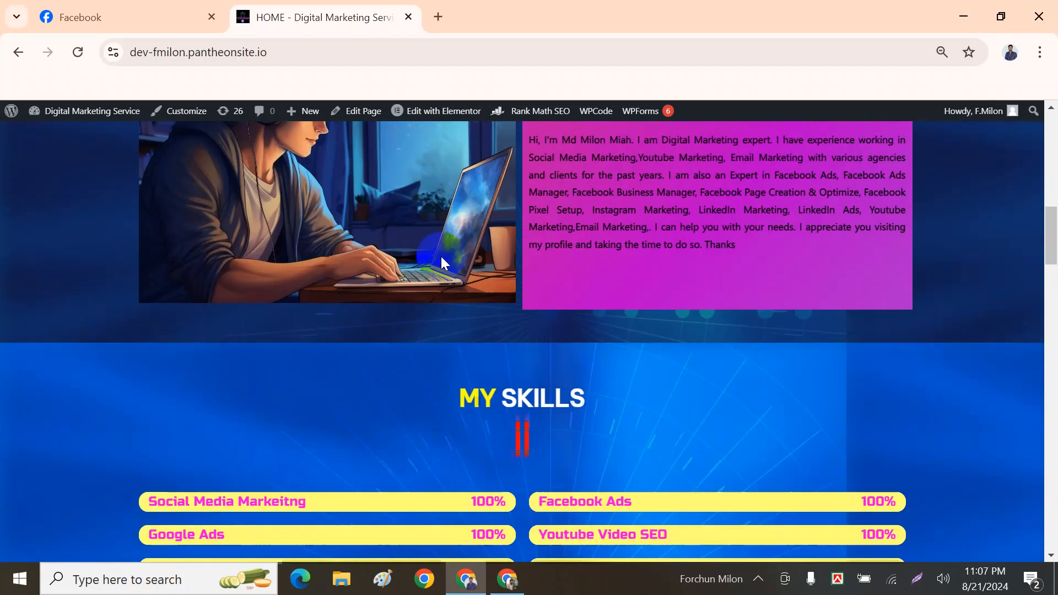
{"action": "scroll", "coordinate": [441, 256], "scroll_direction": "up", "scroll_amount": 3}
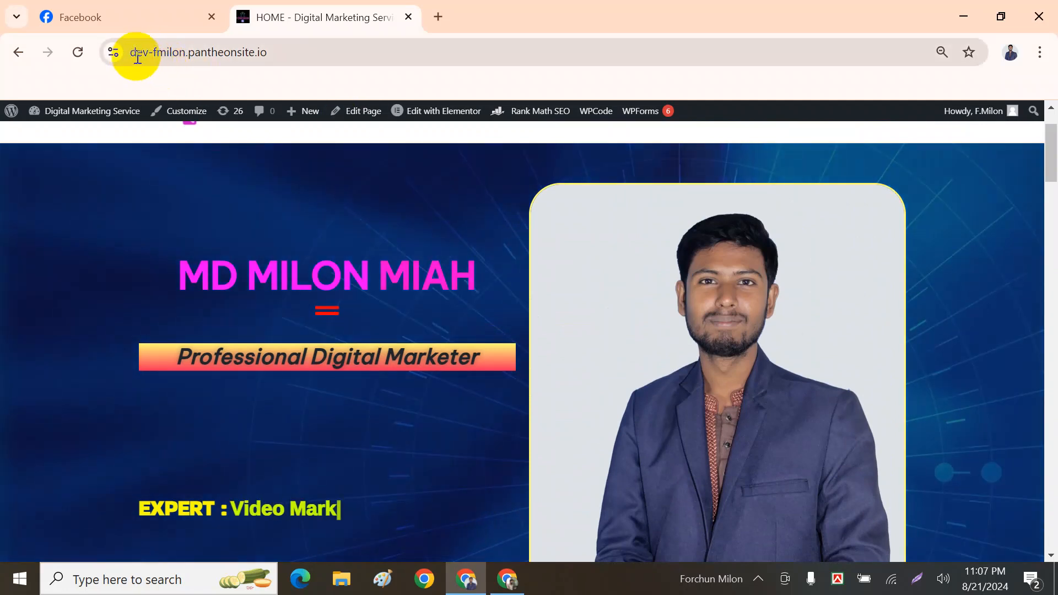
Reveal the site's full https address in the address bar.
{"action": "left_click", "coordinate": [271, 50]}
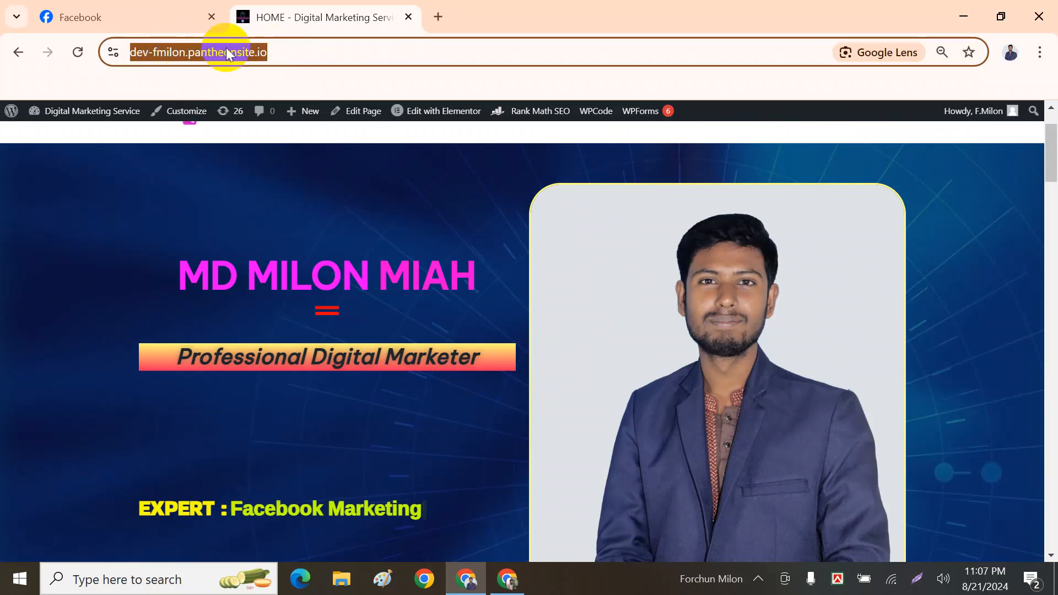
{"action": "left_click", "coordinate": [168, 52]}
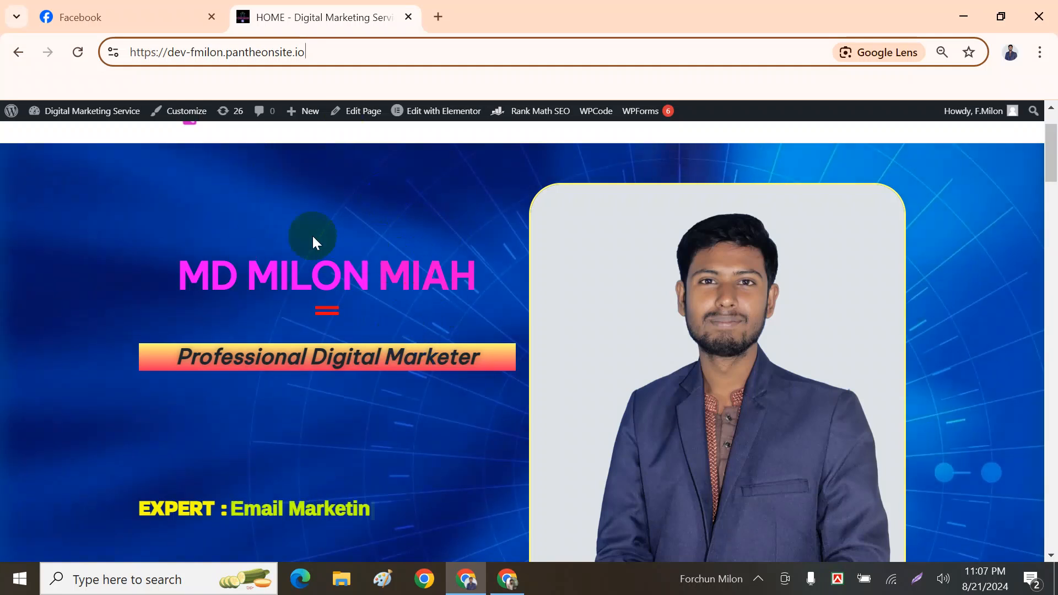
{"action": "scroll", "coordinate": [415, 330], "scroll_direction": "down", "scroll_amount": 9}
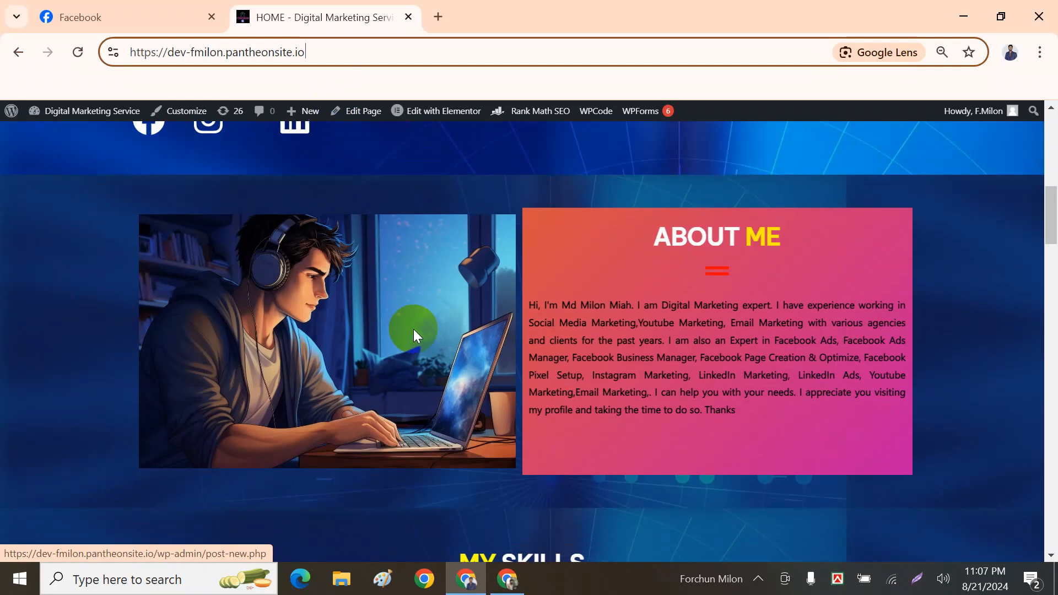
{"action": "scroll", "coordinate": [413, 328], "scroll_direction": "up", "scroll_amount": 9}
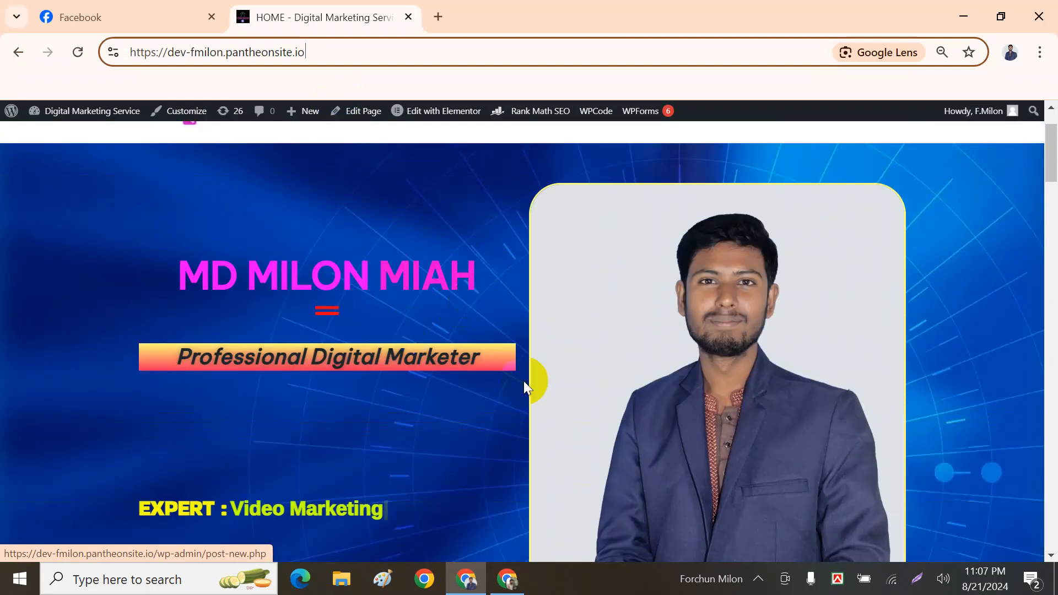
Return to the Pantheon workspace and start creating a new site.
{"action": "left_click", "coordinate": [519, 580]}
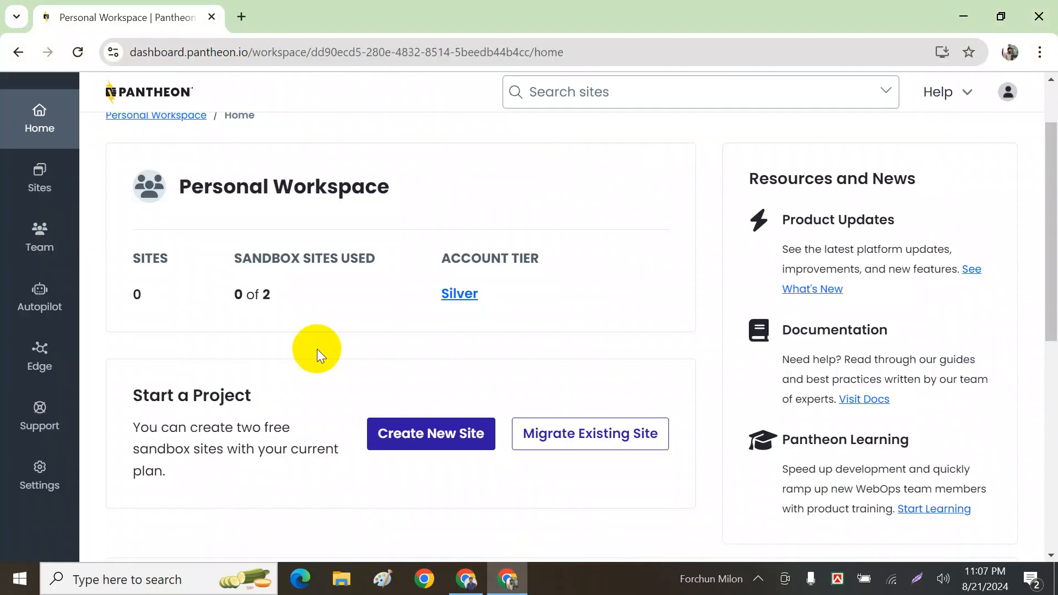
{"action": "scroll", "coordinate": [319, 271], "scroll_direction": "down", "scroll_amount": 3}
{"action": "scroll", "coordinate": [220, 201], "scroll_direction": "up", "scroll_amount": 1}
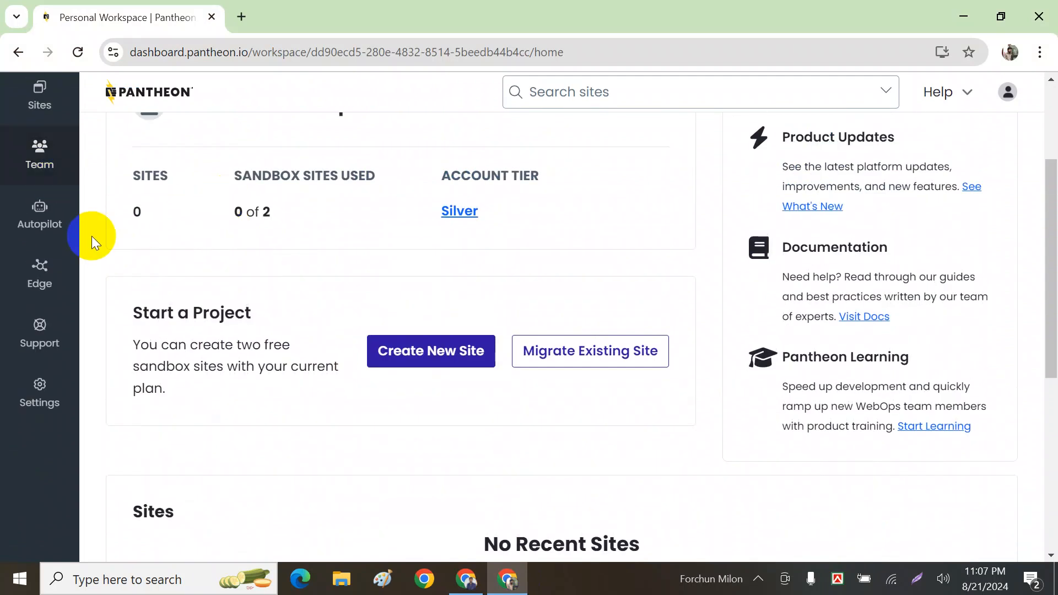
{"action": "scroll", "coordinate": [91, 236], "scroll_direction": "up", "scroll_amount": 3}
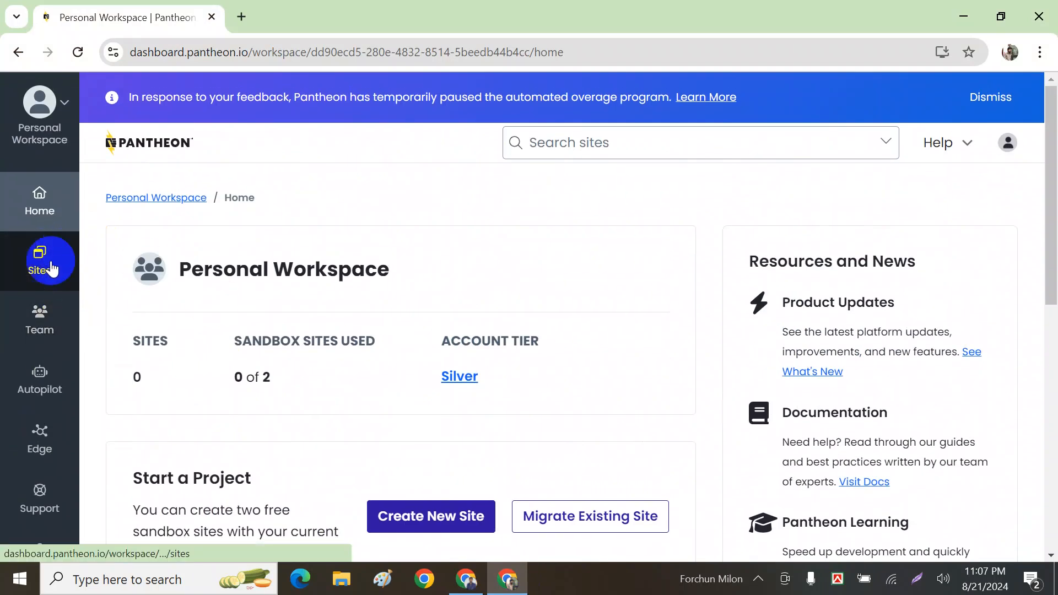
{"action": "scroll", "coordinate": [293, 353], "scroll_direction": "down", "scroll_amount": 1}
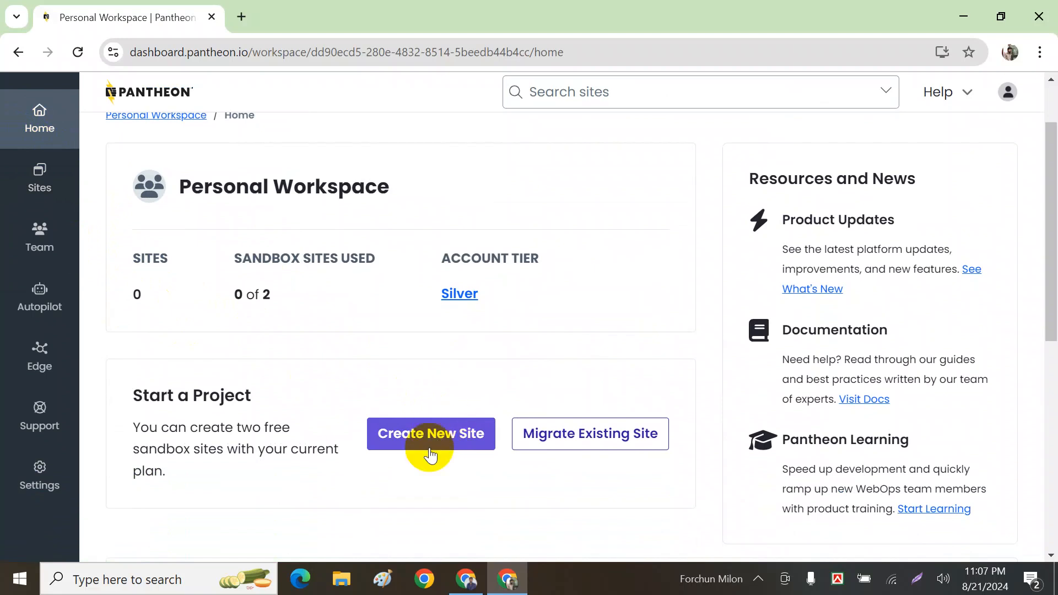
{"action": "left_click", "coordinate": [437, 441]}
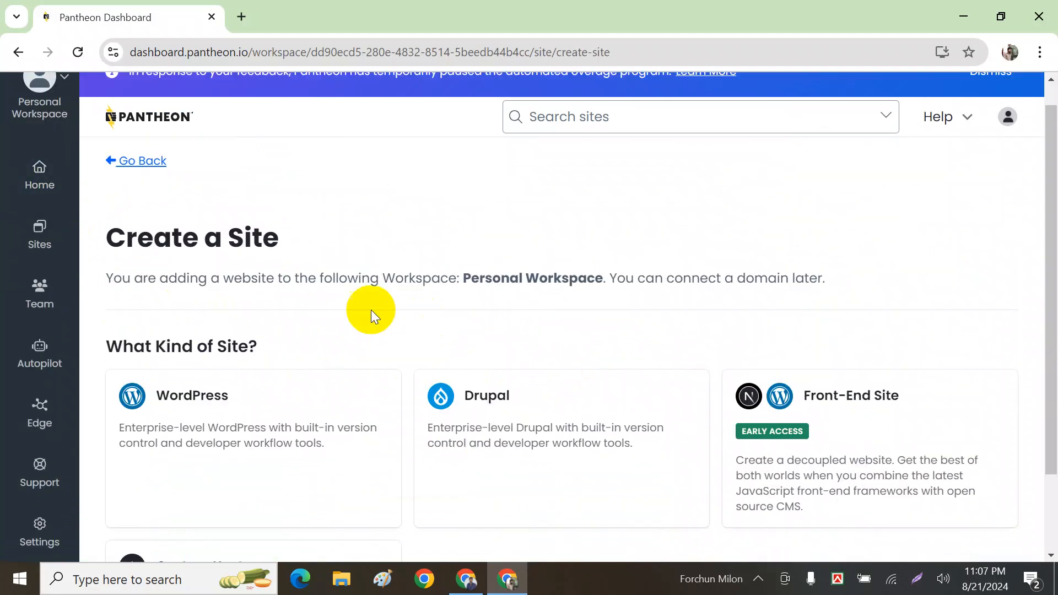
Choose WordPress as the kind of site.
{"action": "scroll", "coordinate": [331, 297], "scroll_direction": "up", "scroll_amount": 1}
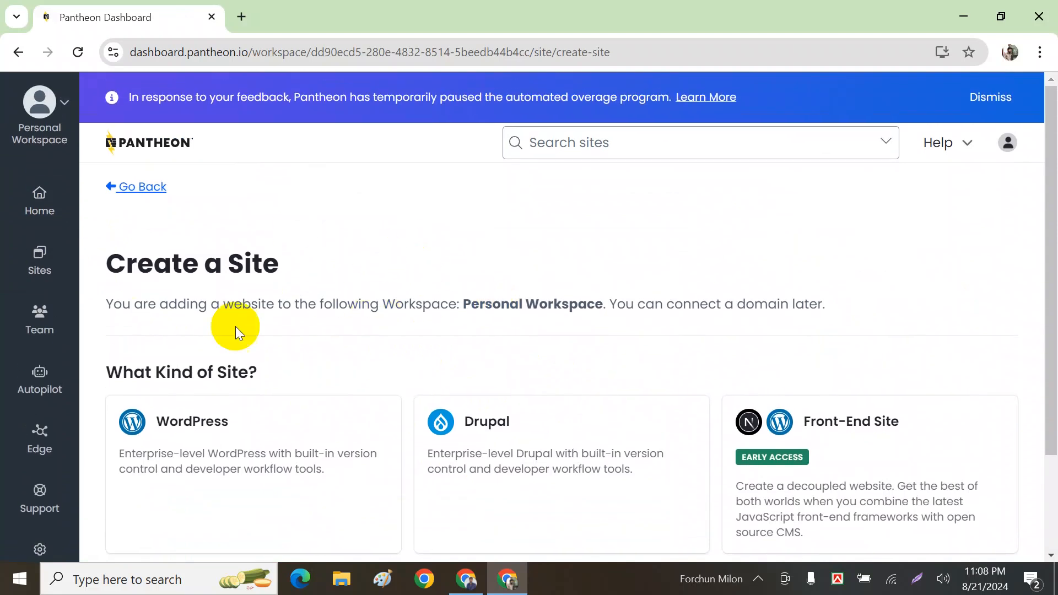
{"action": "scroll", "coordinate": [423, 390], "scroll_direction": "down", "scroll_amount": 1}
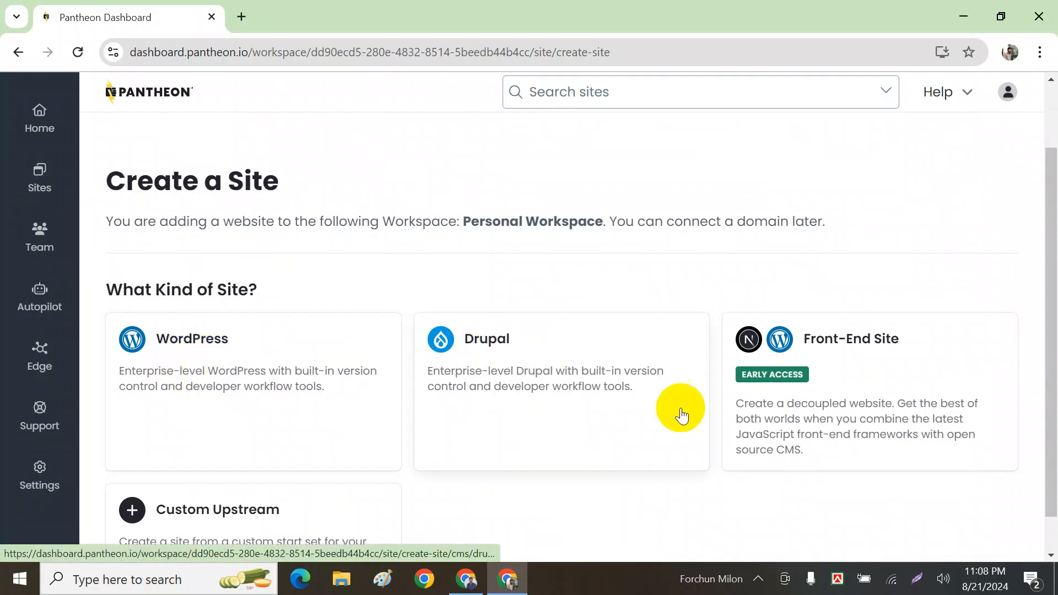
{"action": "left_click", "coordinate": [209, 349]}
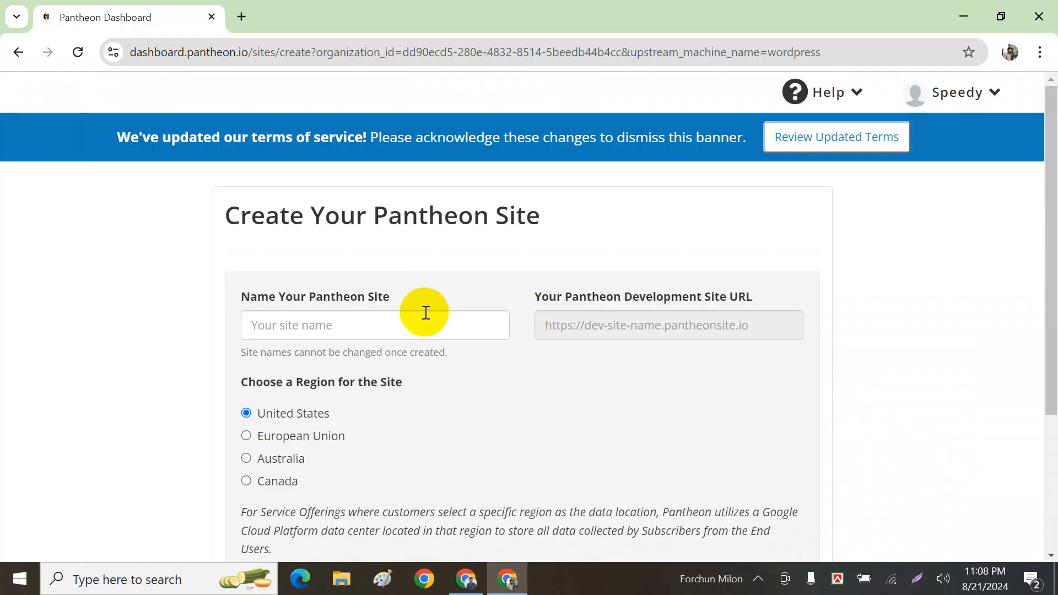
Name the site 'speedy' with the United States region and submit it.
{"action": "scroll", "coordinate": [415, 314], "scroll_direction": "down", "scroll_amount": 1}
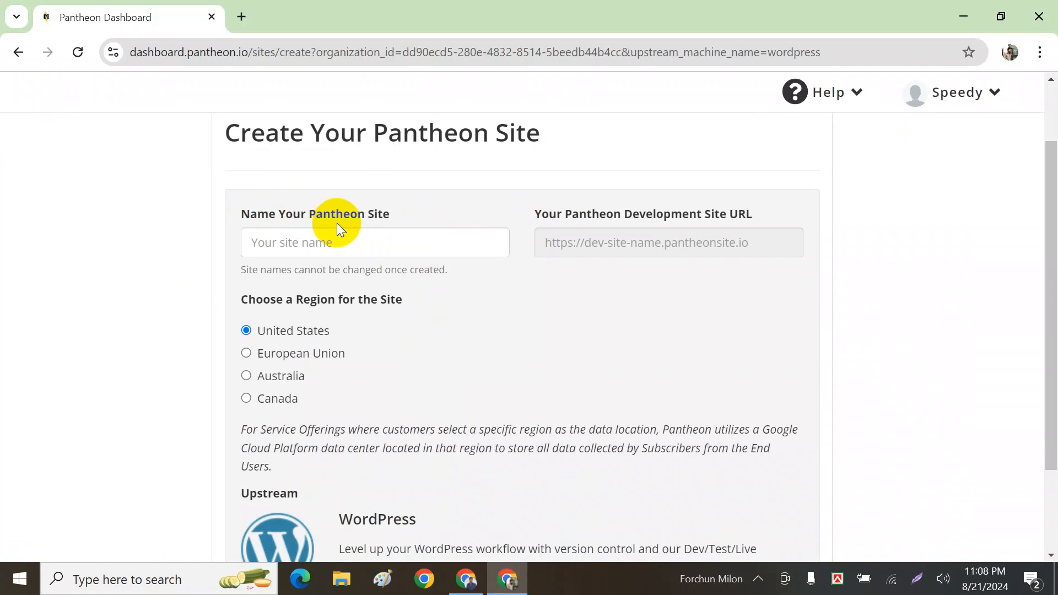
{"action": "left_click", "coordinate": [347, 244]}
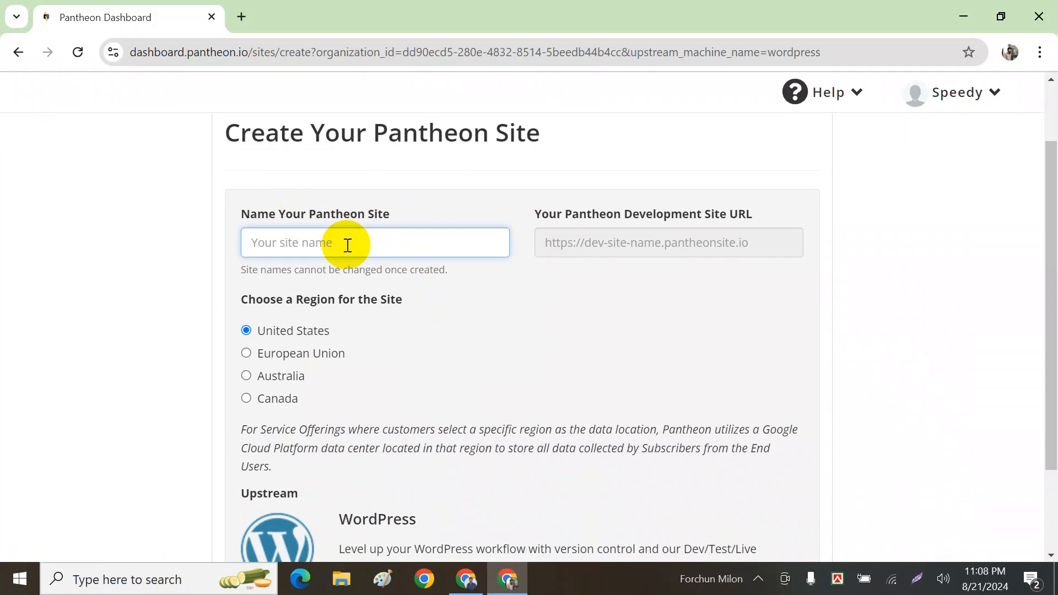
{"action": "type", "text": "spp"}
{"action": "key", "text": "BackSpace"}
{"action": "type", "text": "d"}
{"action": "type", "text": "edy"}
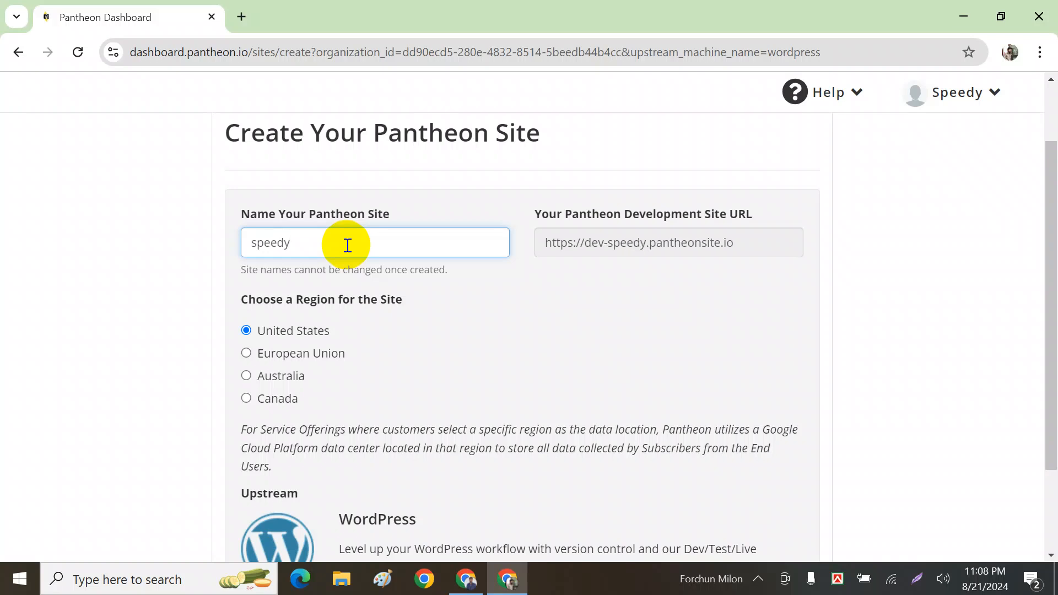
{"action": "scroll", "coordinate": [420, 335], "scroll_direction": "down", "scroll_amount": 1}
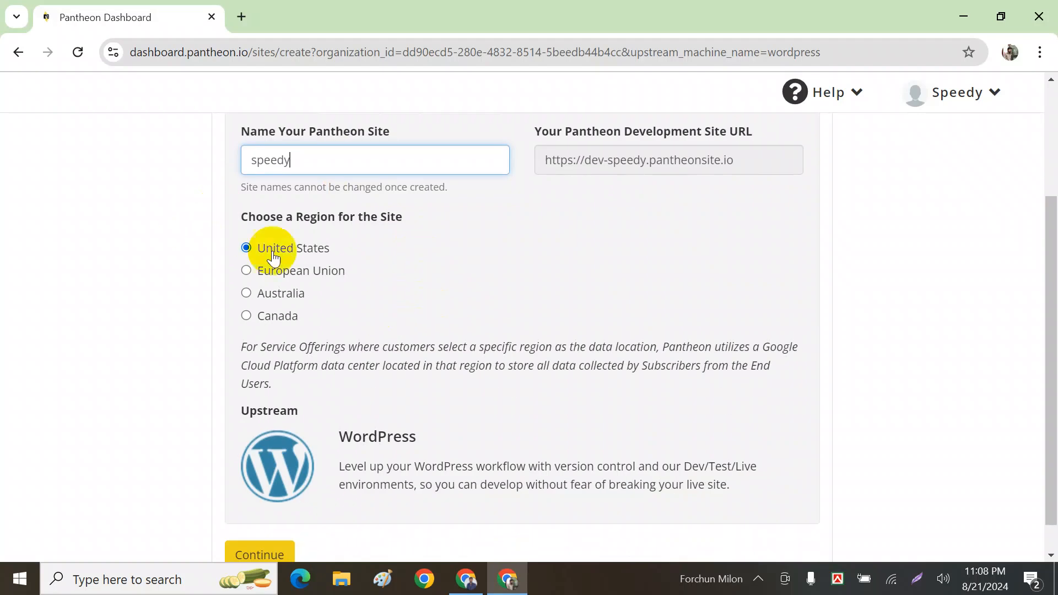
{"action": "scroll", "coordinate": [347, 352], "scroll_direction": "down", "scroll_amount": 1}
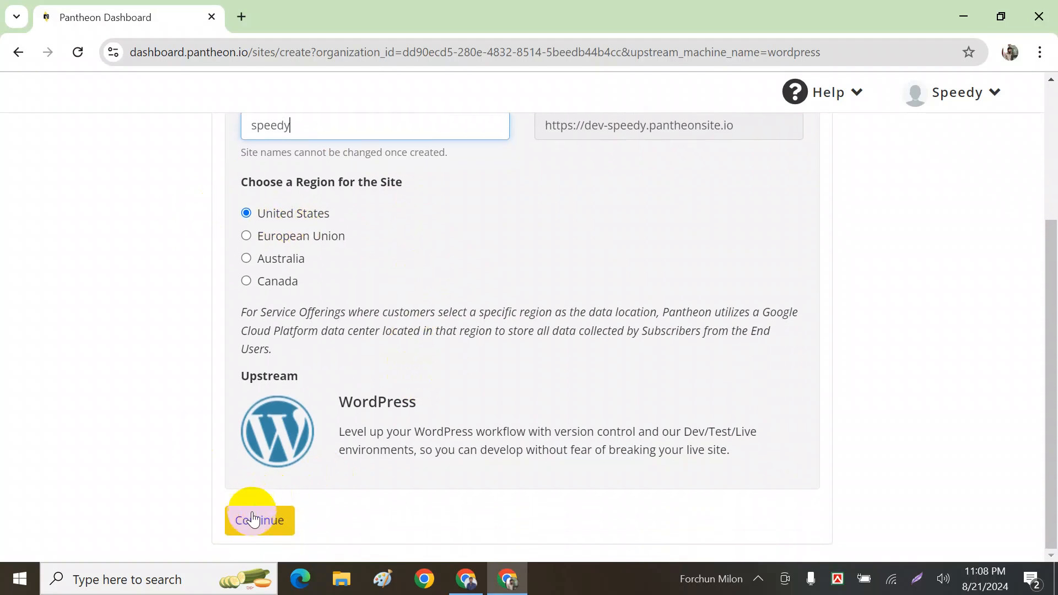
{"action": "left_click", "coordinate": [265, 523]}
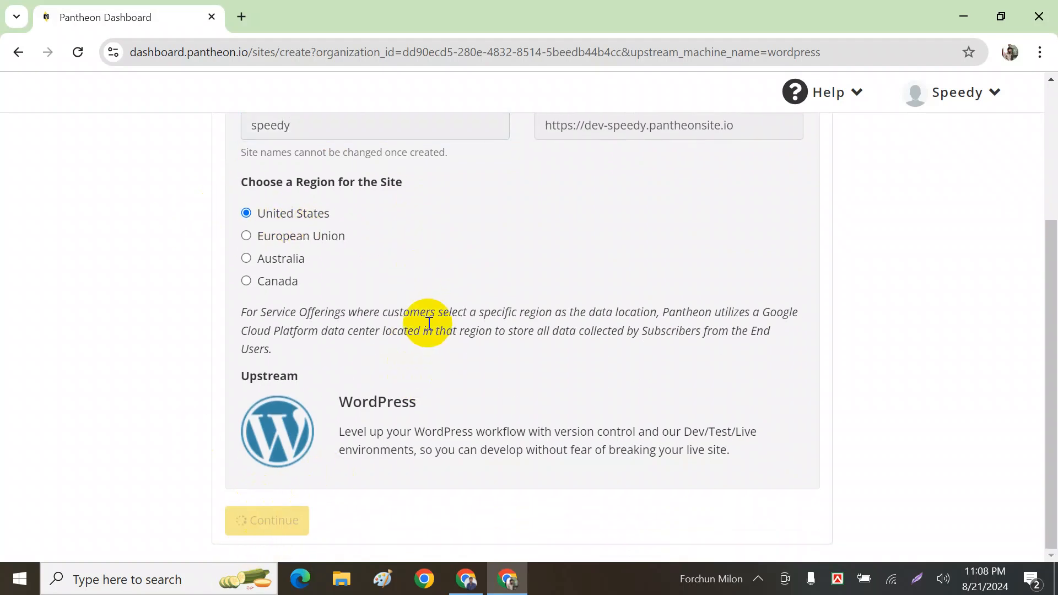
Rename the taken site name to 'speedym' and resubmit it.
{"action": "scroll", "coordinate": [429, 328], "scroll_direction": "up", "scroll_amount": 1}
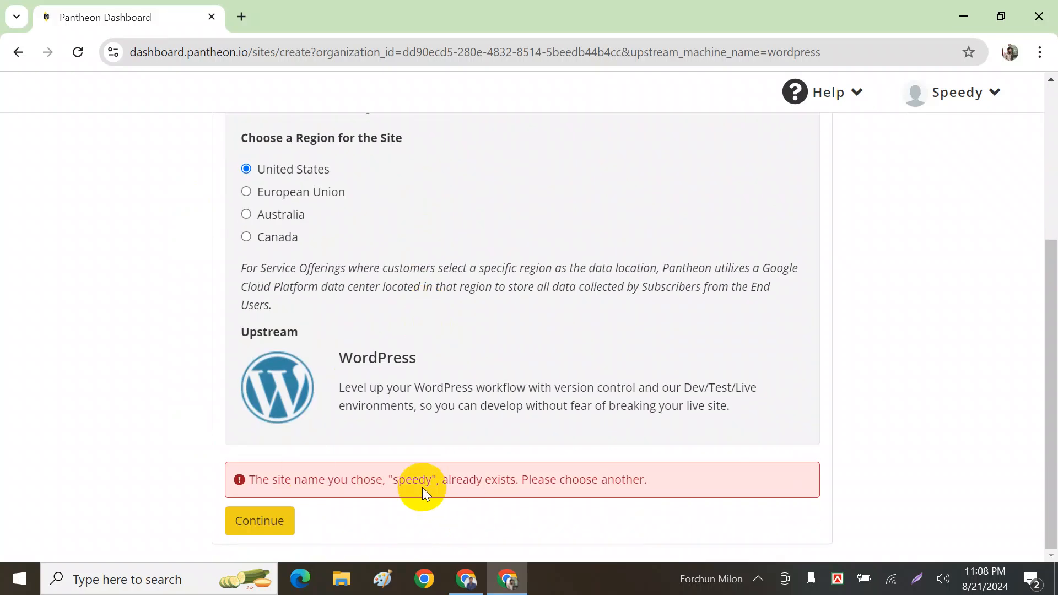
{"action": "scroll", "coordinate": [331, 303], "scroll_direction": "up", "scroll_amount": 2}
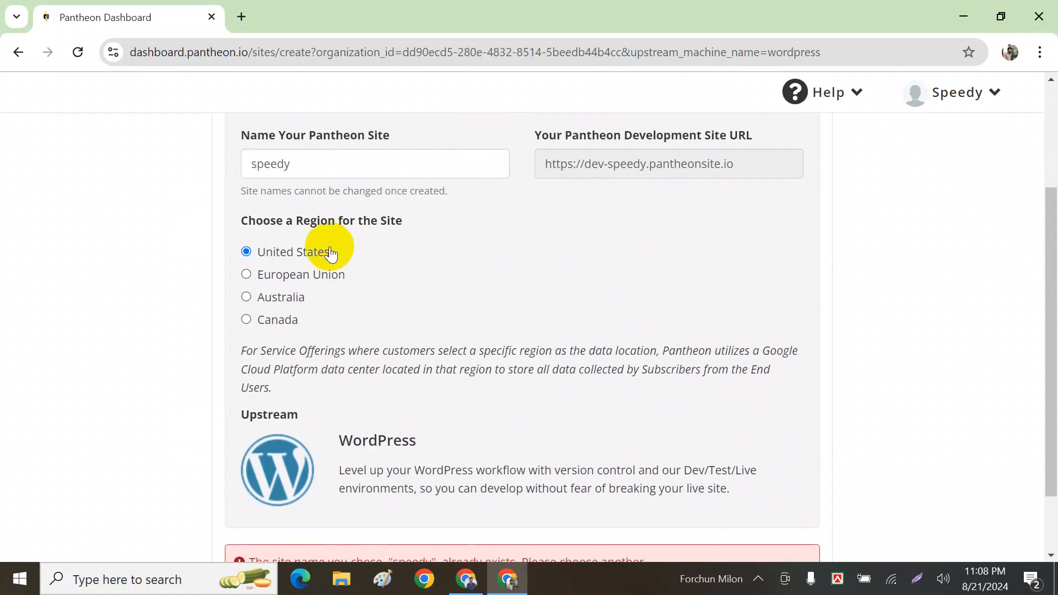
{"action": "double_click", "coordinate": [323, 165]}
{"action": "scroll", "coordinate": [462, 353], "scroll_direction": "down", "scroll_amount": 2}
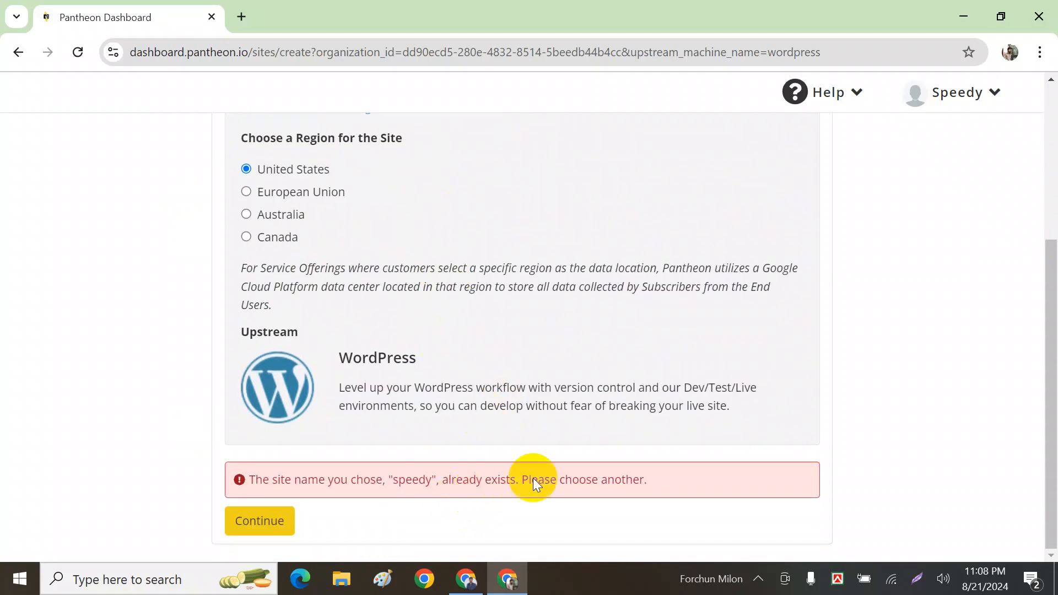
{"action": "scroll", "coordinate": [524, 429], "scroll_direction": "up", "scroll_amount": 4}
{"action": "left_click", "coordinate": [341, 334]}
{"action": "type", "text": "m"}
{"action": "scroll", "coordinate": [339, 342], "scroll_direction": "down", "scroll_amount": 4}
{"action": "left_click", "coordinate": [271, 522]}
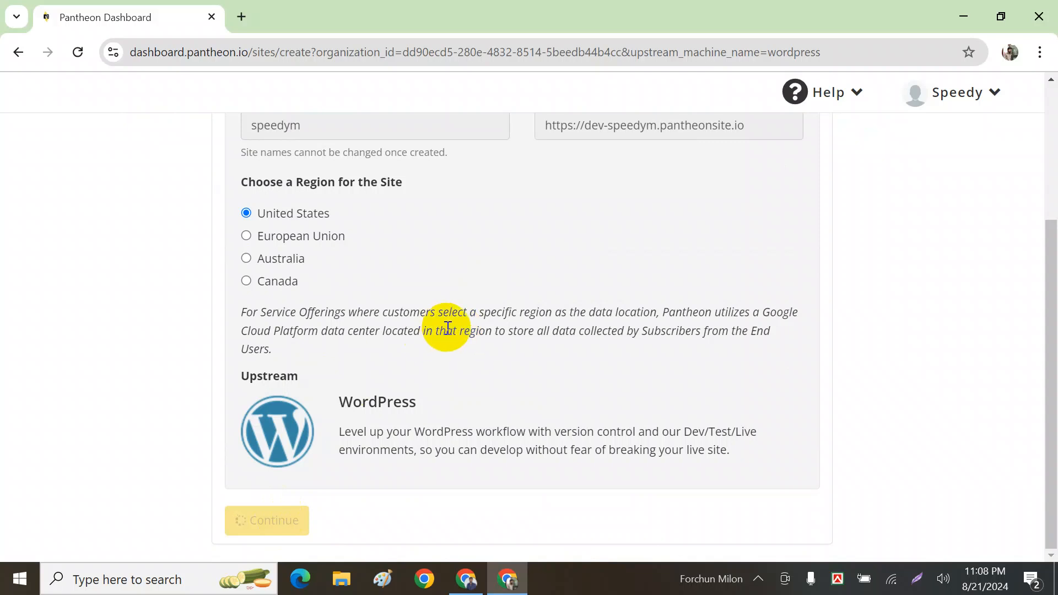
{"action": "scroll", "coordinate": [447, 327], "scroll_direction": "down", "scroll_amount": 3}
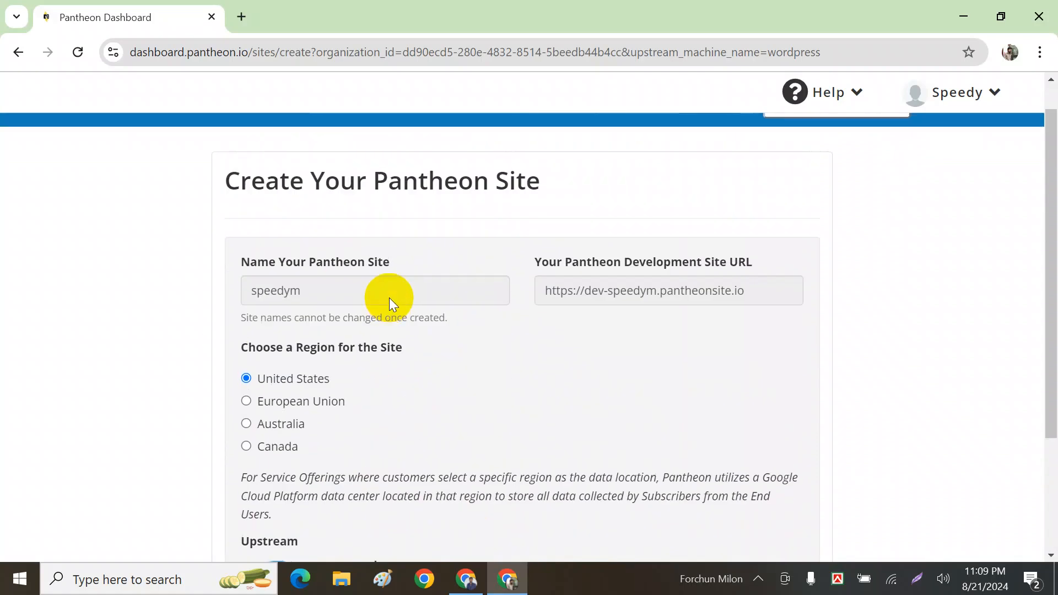
{"action": "scroll", "coordinate": [385, 349], "scroll_direction": "down", "scroll_amount": 3}
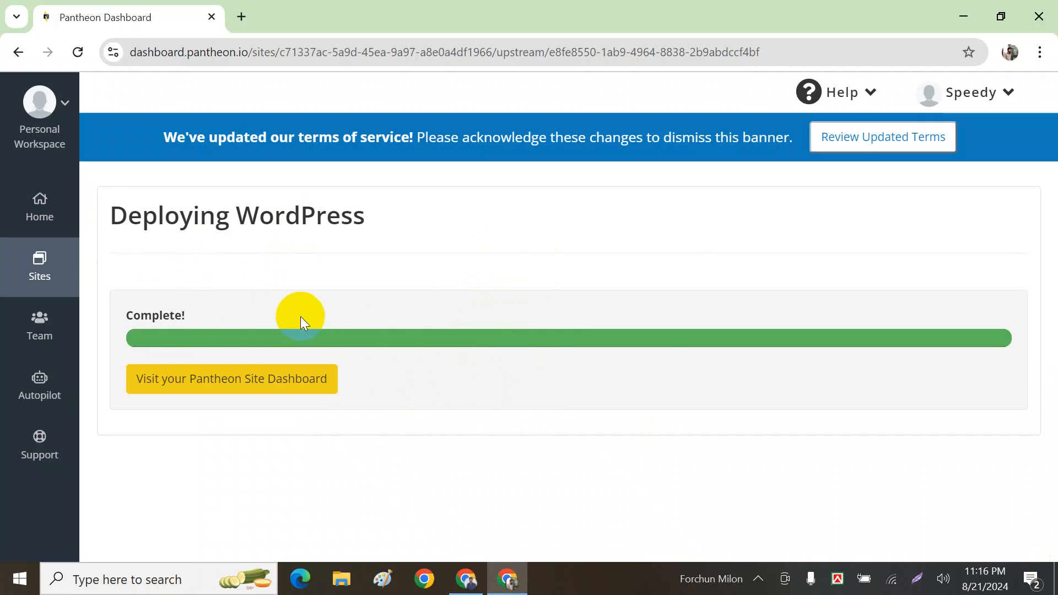
Open the speedym site dashboard once deployment shows Complete.
{"action": "left_click", "coordinate": [257, 387]}
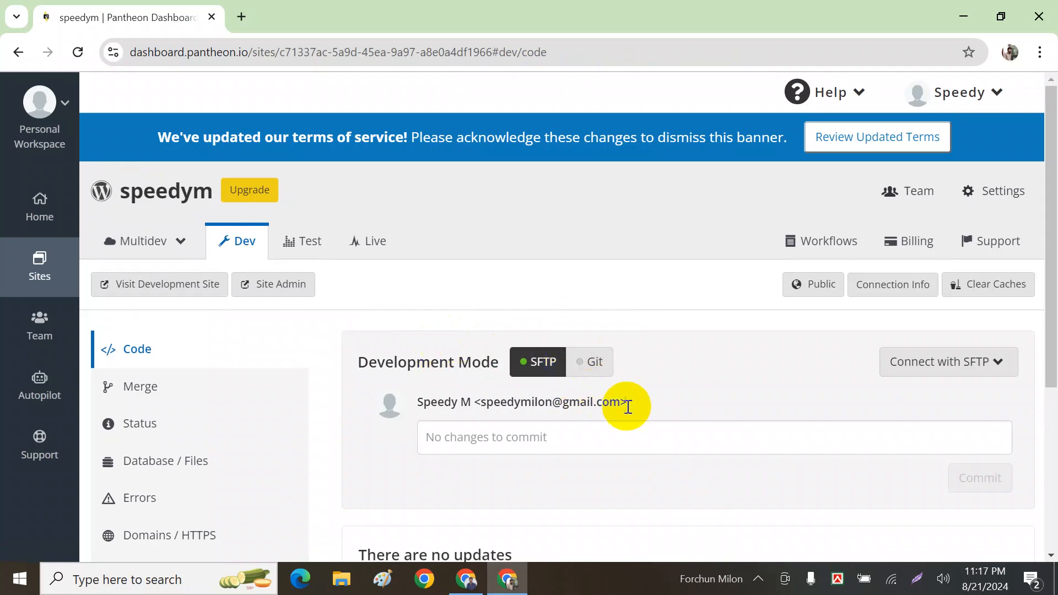
{"action": "scroll", "coordinate": [611, 408], "scroll_direction": "down", "scroll_amount": 3}
{"action": "scroll", "coordinate": [368, 367], "scroll_direction": "up", "scroll_amount": 3}
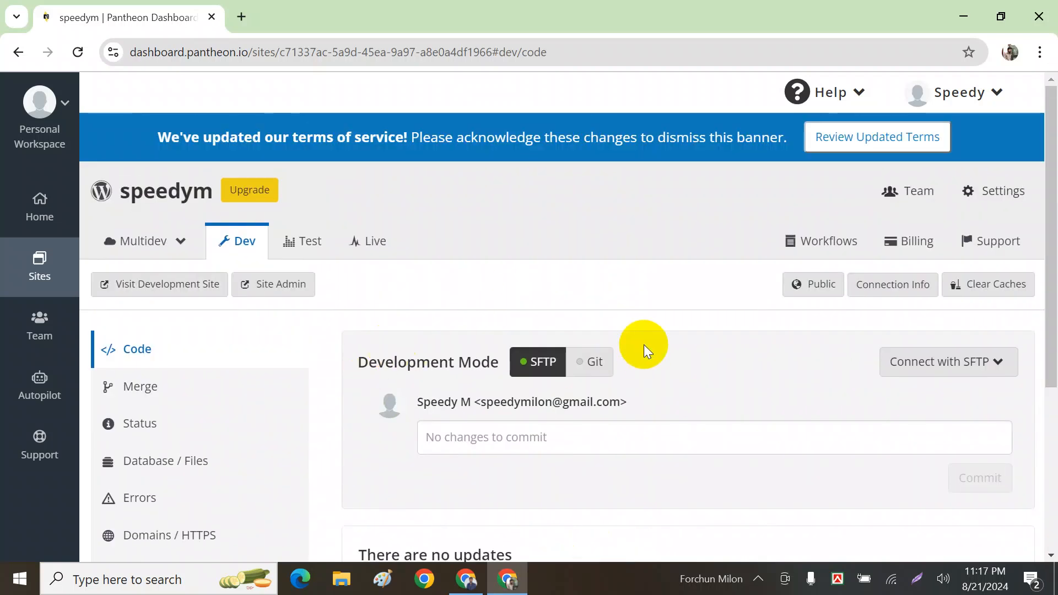
{"action": "scroll", "coordinate": [633, 353], "scroll_direction": "down", "scroll_amount": 3}
{"action": "scroll", "coordinate": [685, 396], "scroll_direction": "down", "scroll_amount": 2}
{"action": "scroll", "coordinate": [585, 388], "scroll_direction": "up", "scroll_amount": 5}
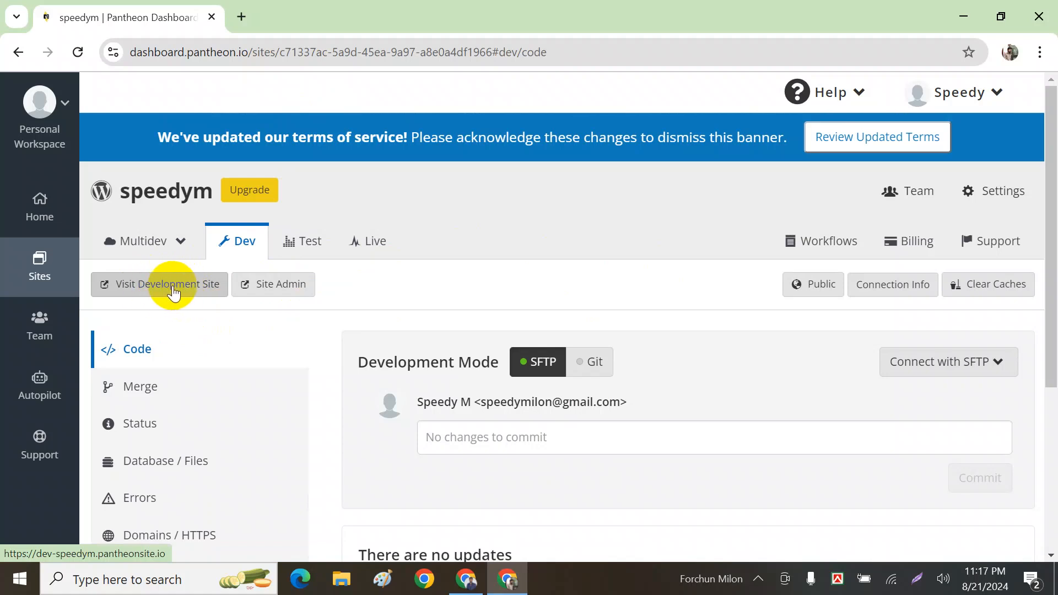
Open Site Admin and continue the install with English (United States).
{"action": "left_click", "coordinate": [290, 291]}
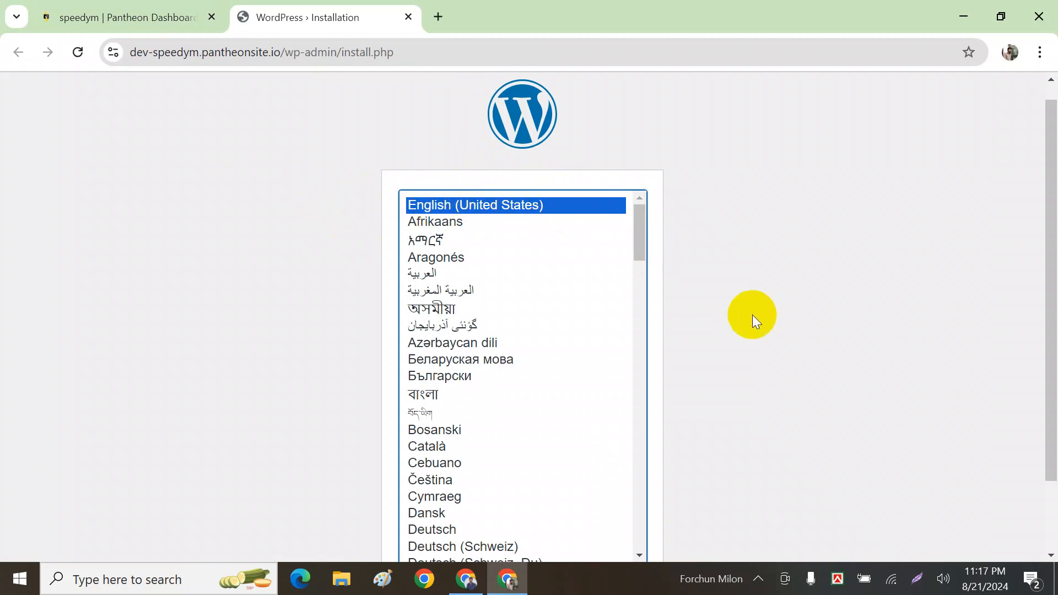
{"action": "scroll", "coordinate": [734, 340], "scroll_direction": "down", "scroll_amount": 2}
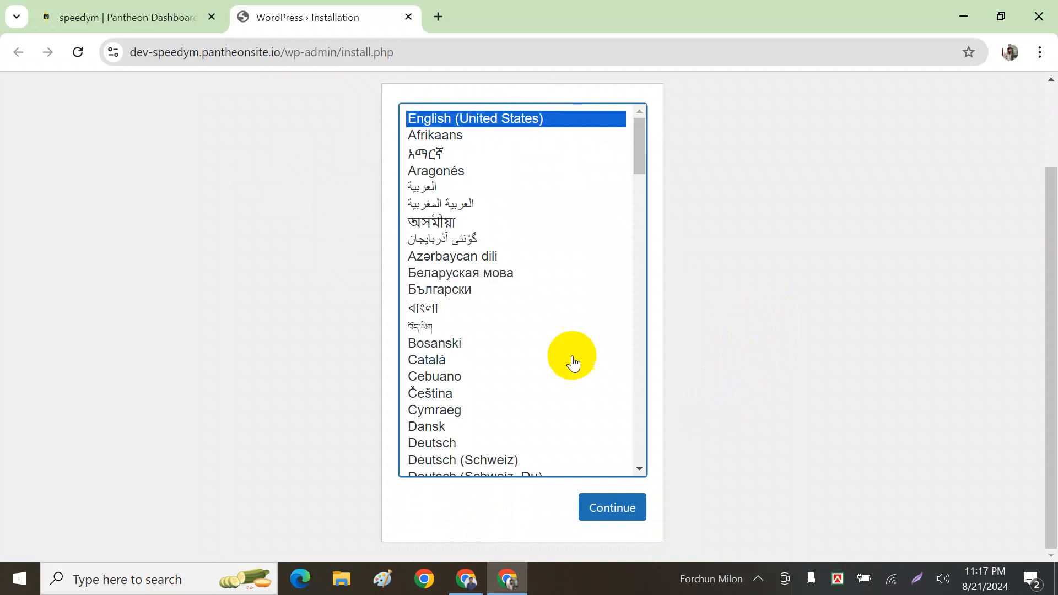
{"action": "left_click", "coordinate": [630, 510]}
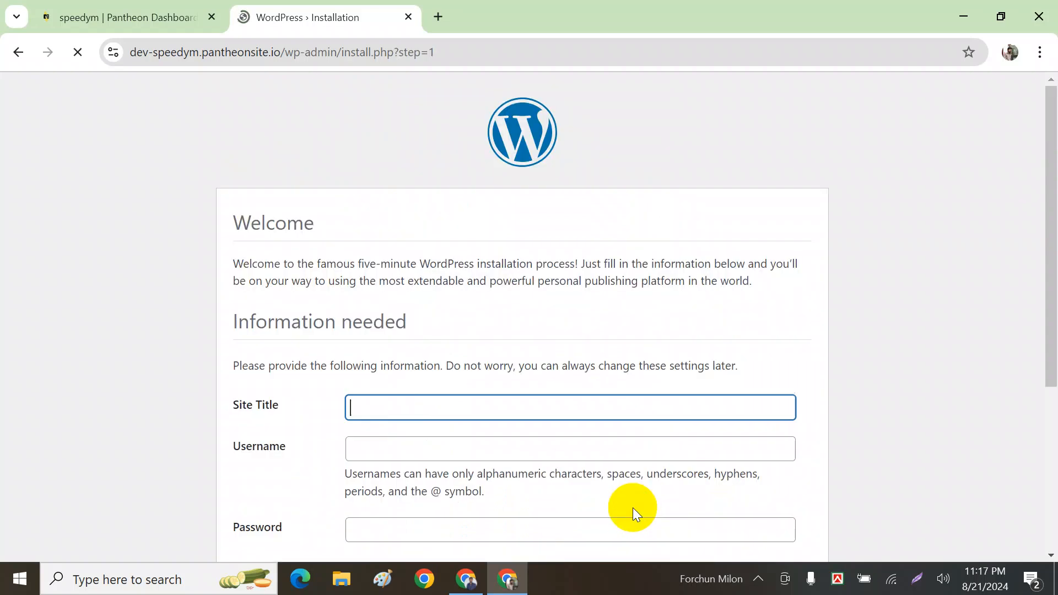
Enter 'Speedy' as the site title and fill in the admin username.
{"action": "scroll", "coordinate": [595, 408], "scroll_direction": "down", "scroll_amount": 2}
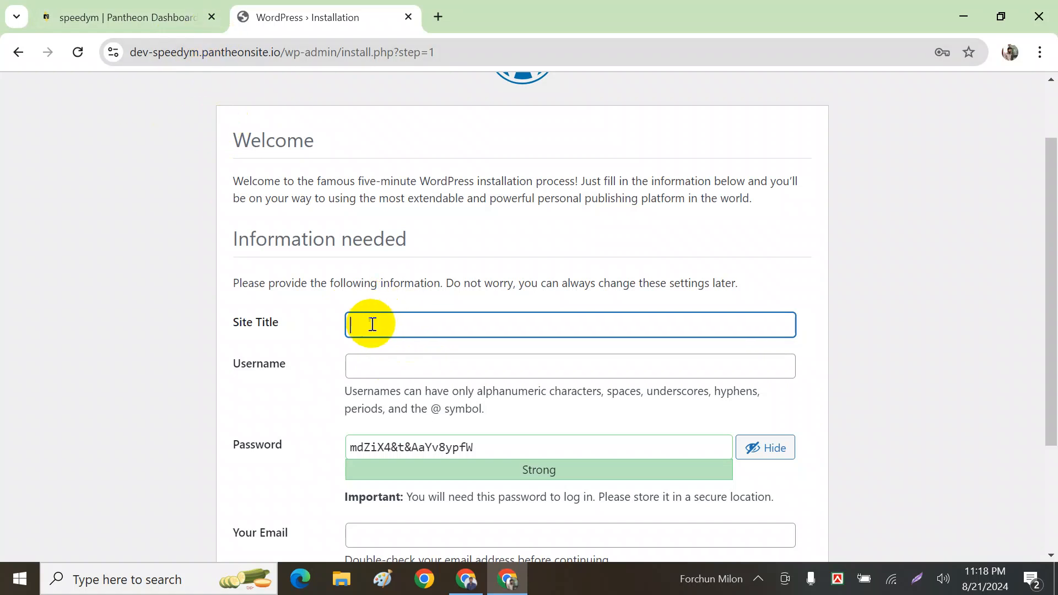
{"action": "type", "text": "speedy"}
{"action": "left_click", "coordinate": [392, 363]}
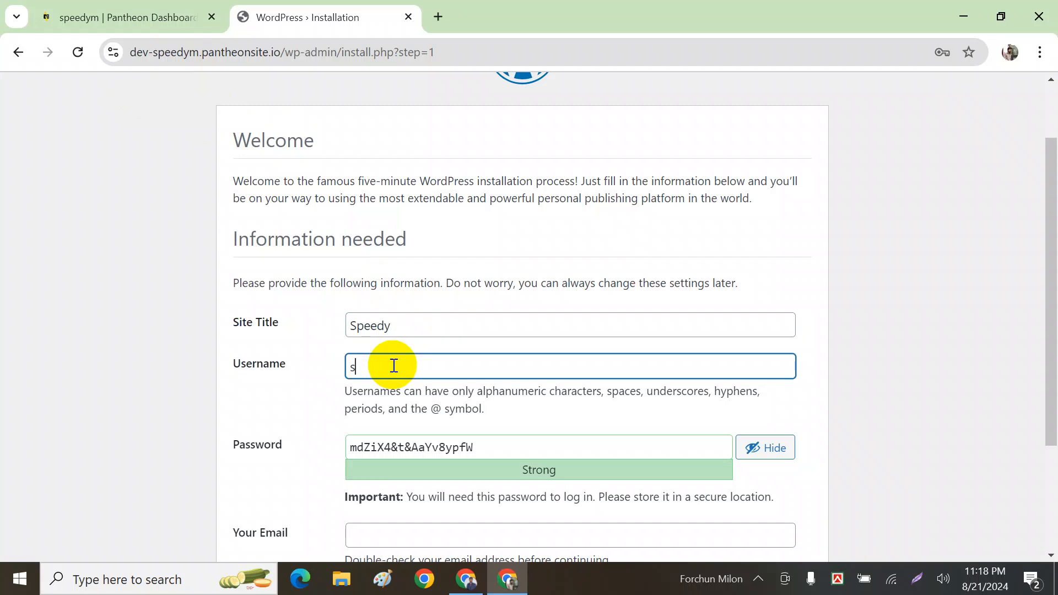
{"action": "type", "text": "speedy"}
Replace the generated admin password with a custom password, hidden while typing.
{"action": "scroll", "coordinate": [670, 333], "scroll_direction": "down", "scroll_amount": 3}
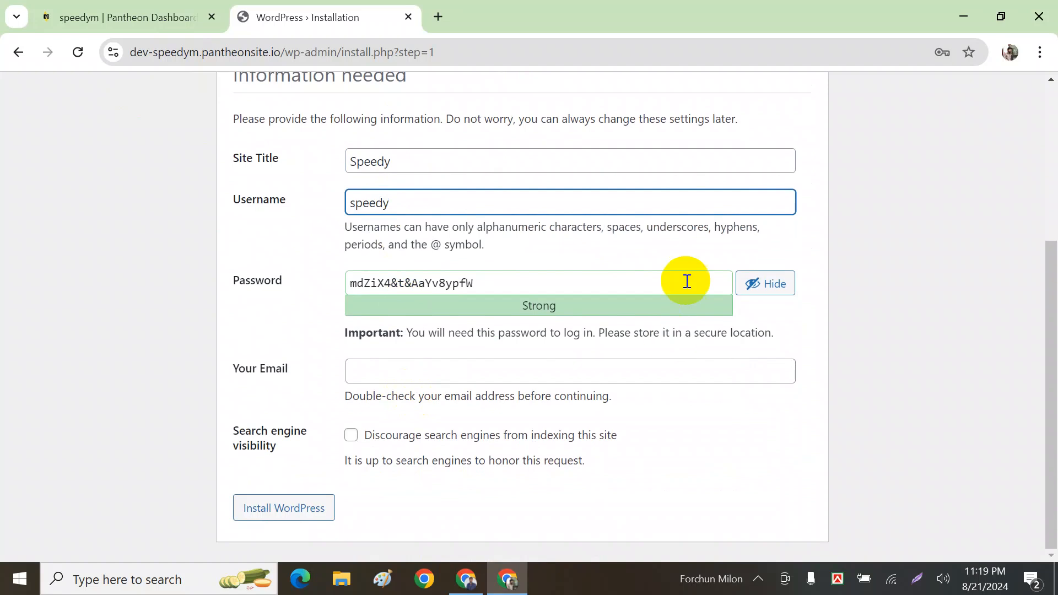
{"action": "triple_click", "coordinate": [531, 288]}
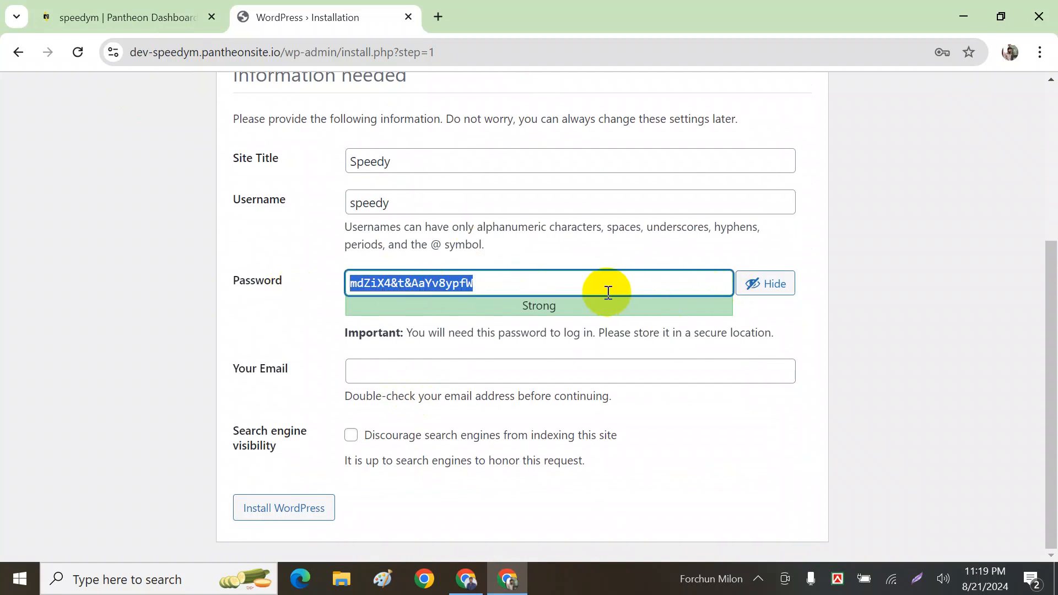
{"action": "key", "text": "BackSpace"}
{"action": "type", "text": "jj"}
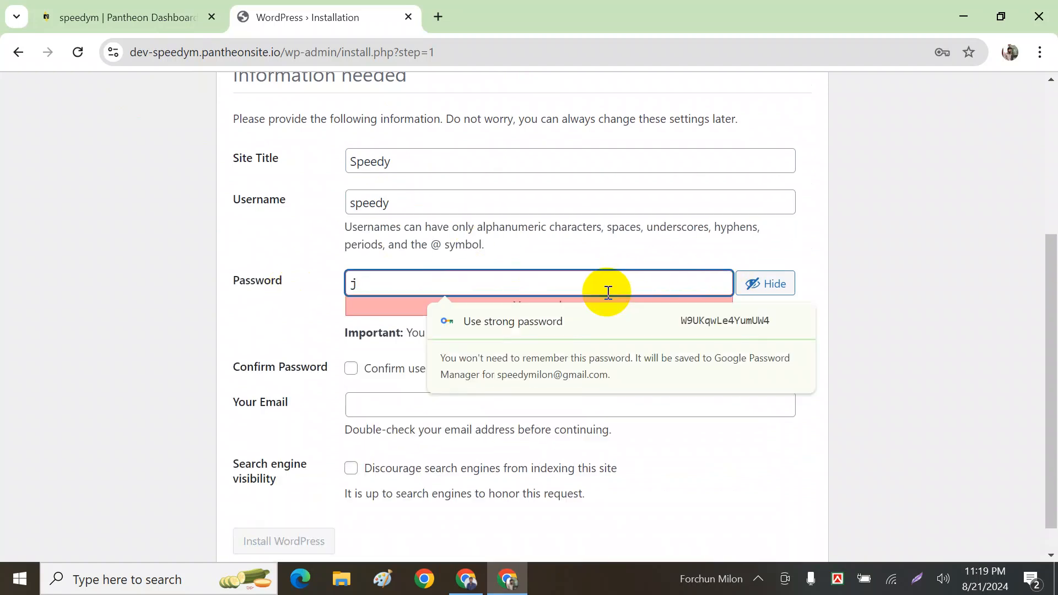
{"action": "key", "text": "BackSpace"}
{"action": "key", "text": "BackSpace"}
{"action": "left_click", "coordinate": [770, 283]}
{"action": "left_click", "coordinate": [489, 281]}
{"action": "type", "text": "jjjjjjj"}
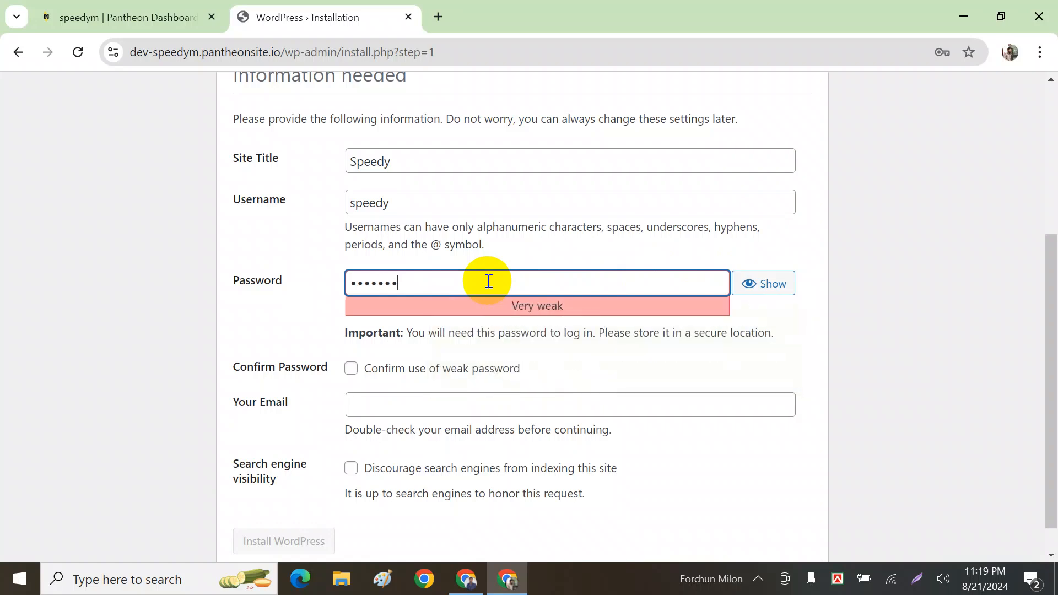
{"action": "type", "text": "jj"}
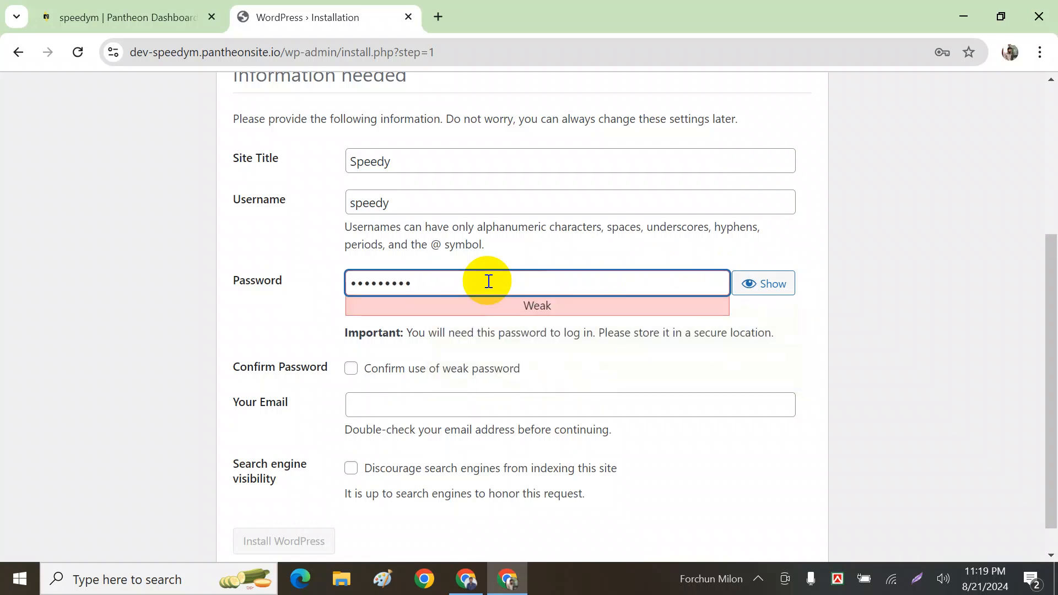
Confirm use of the weak password, enter the admin e-mail address, and install WordPress.
{"action": "scroll", "coordinate": [485, 308], "scroll_direction": "down", "scroll_amount": 1}
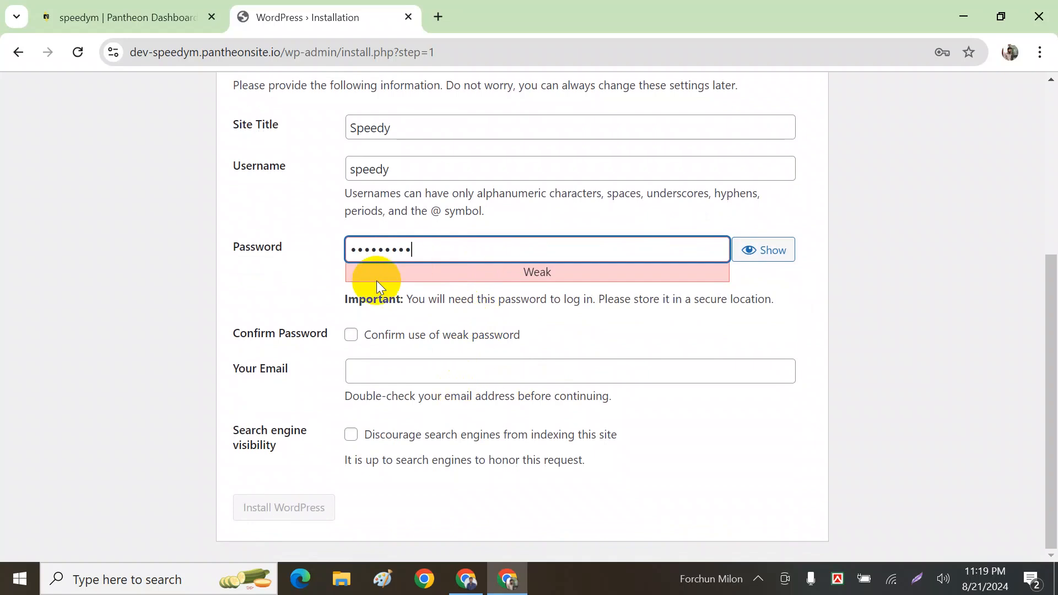
{"action": "left_click", "coordinate": [350, 334]}
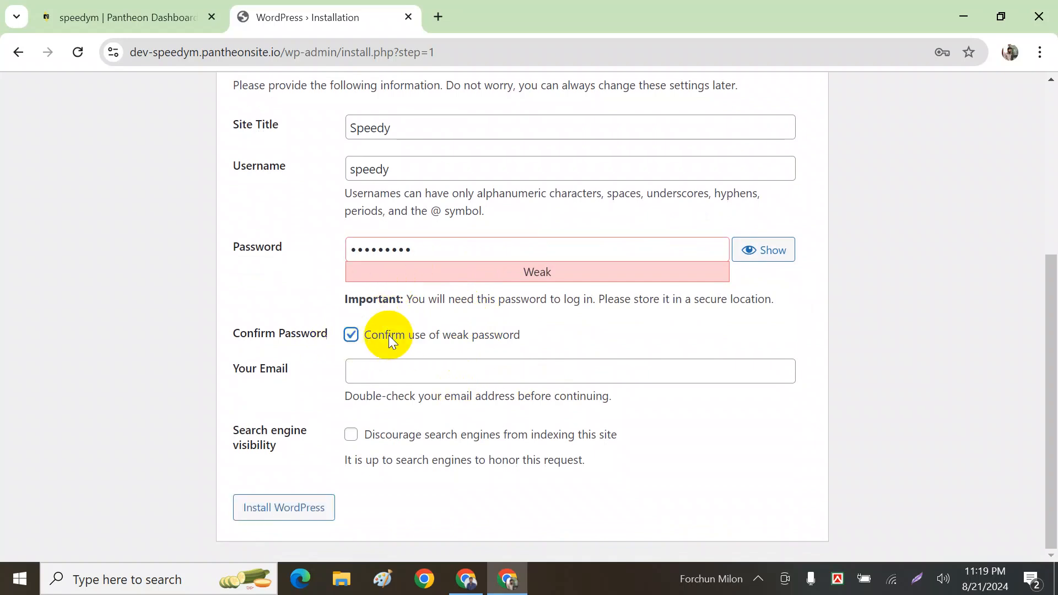
{"action": "left_click", "coordinate": [416, 374]}
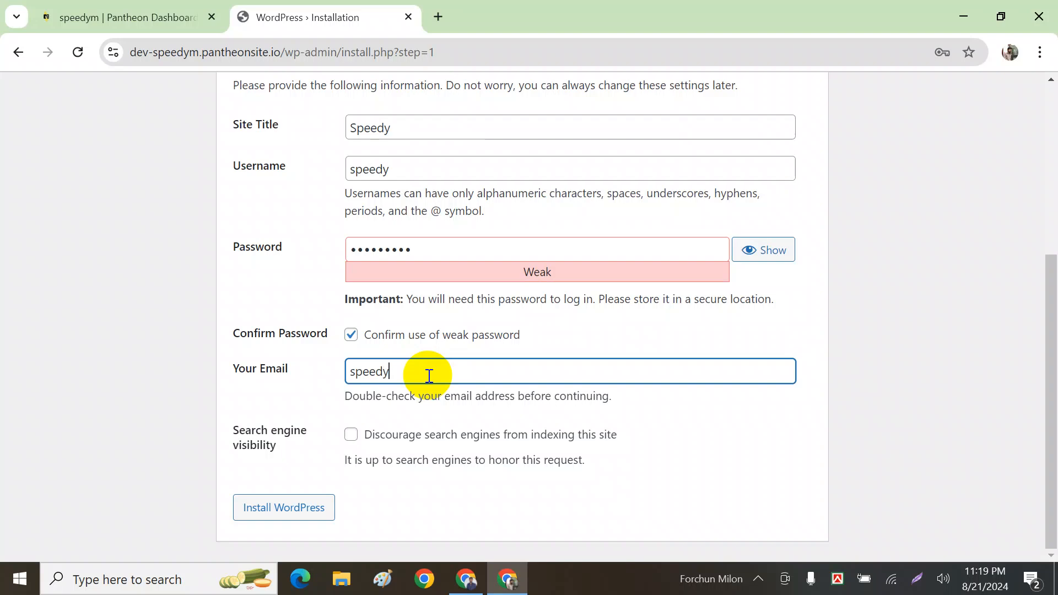
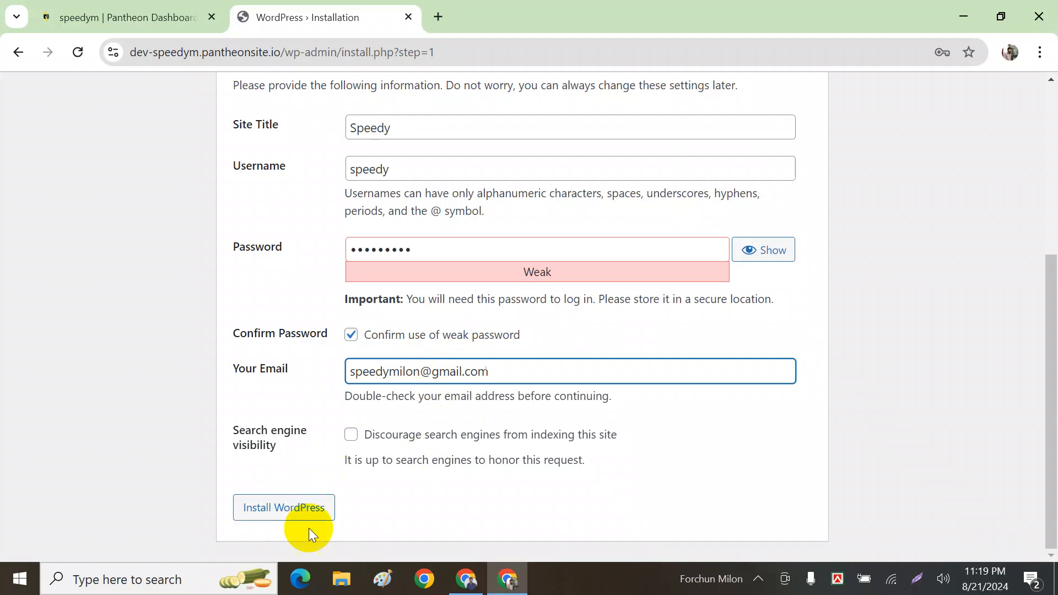
{"action": "left_click", "coordinate": [303, 511]}
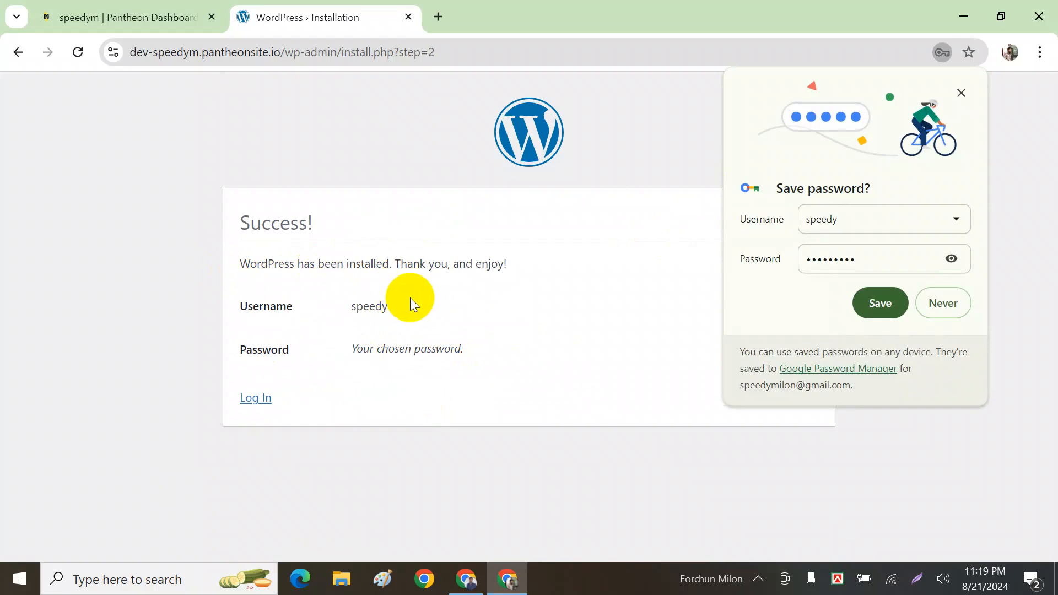
Dismiss the browser's save-password prompt and log in as speedy with Remember Me ticked.
{"action": "left_click", "coordinate": [880, 303]}
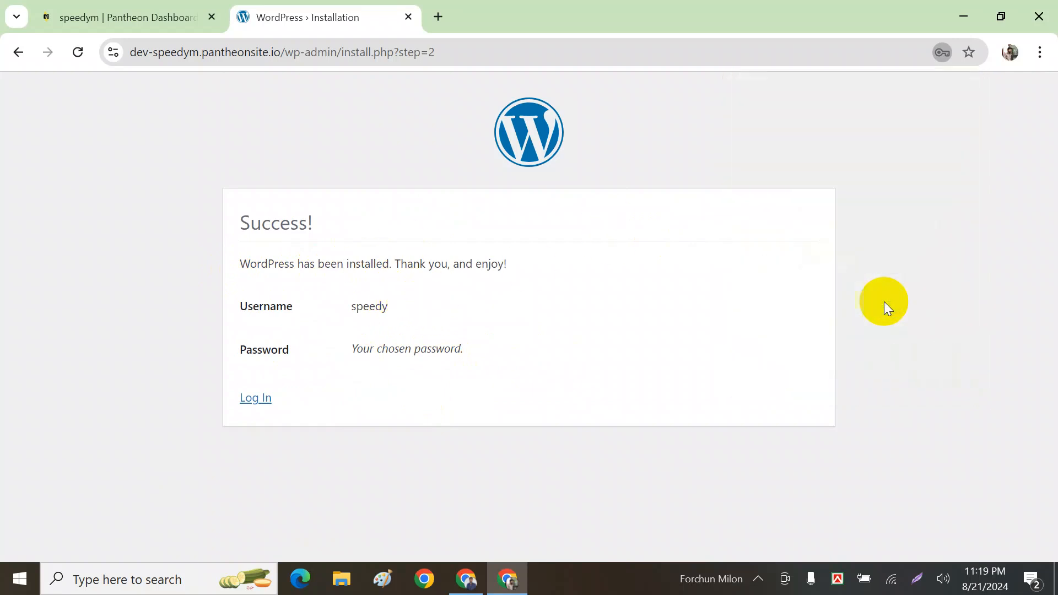
{"action": "left_click", "coordinate": [254, 399]}
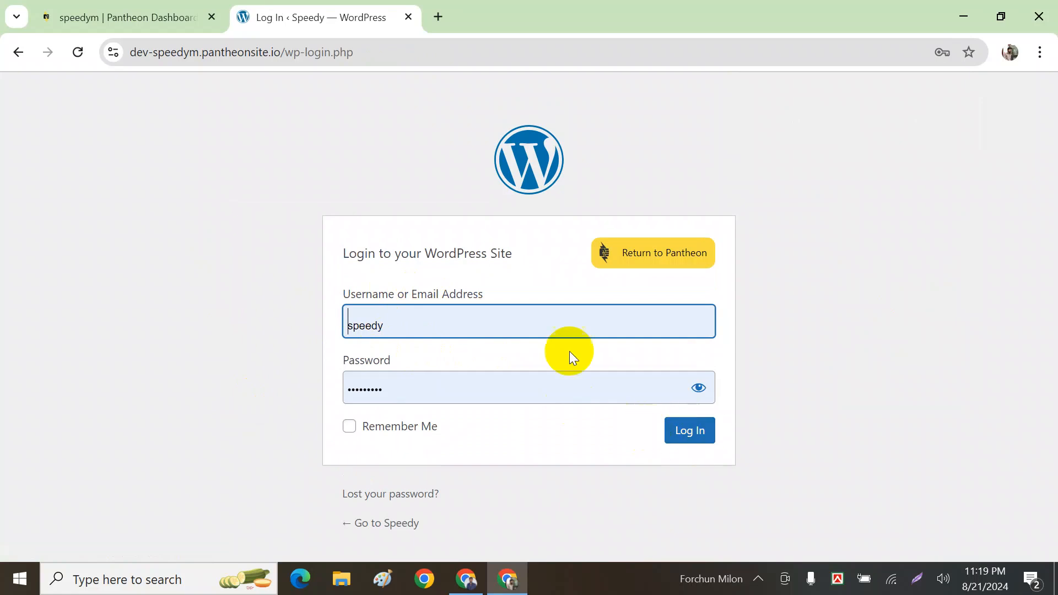
{"action": "left_click", "coordinate": [375, 424]}
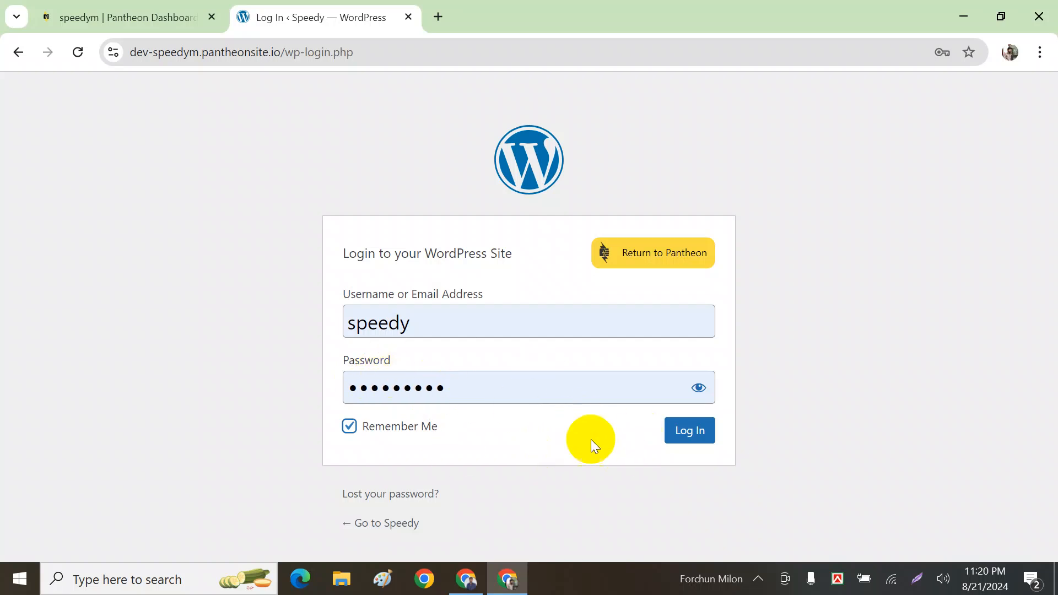
{"action": "left_click", "coordinate": [692, 433]}
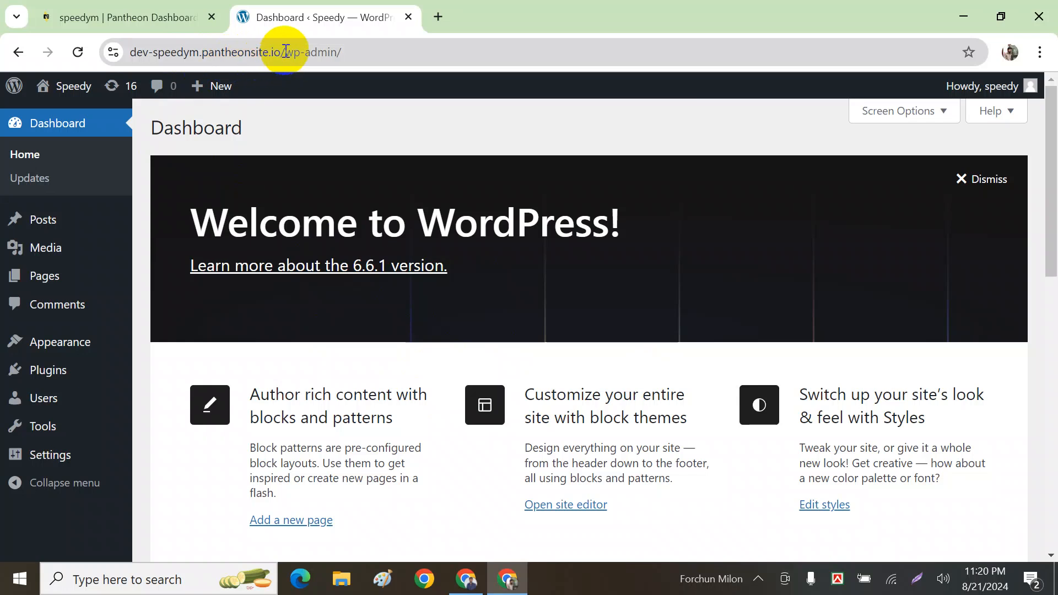
{"action": "left_click_drag", "start_coordinate": [279, 52], "coordinate": [110, 52]}
{"action": "key", "text": "ctrl+c"}
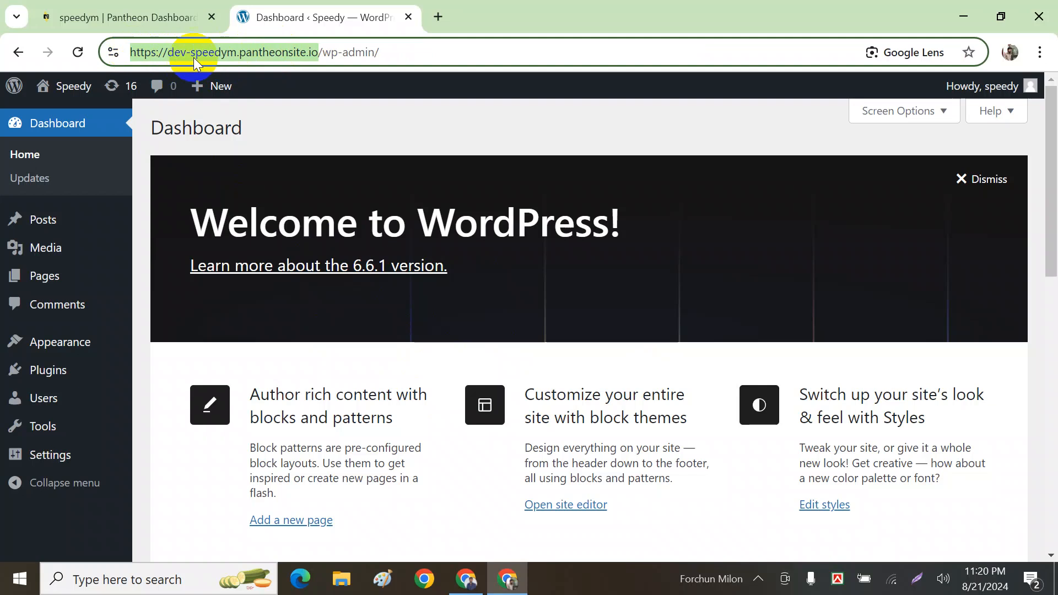
{"action": "left_click", "coordinate": [440, 15]}
{"action": "key", "text": "ctrl+v"}
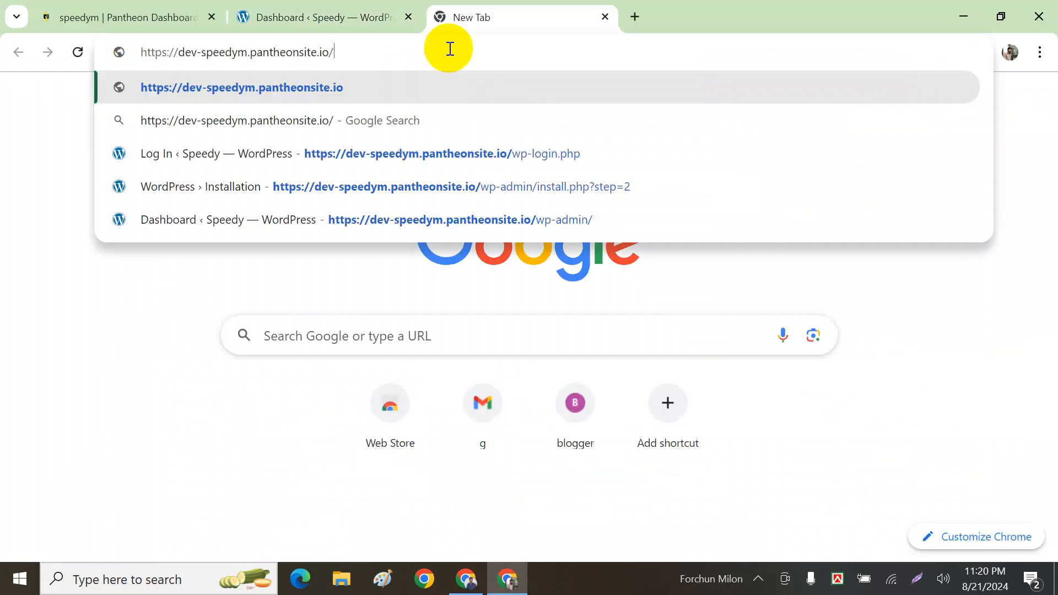
{"action": "key", "text": "Return"}
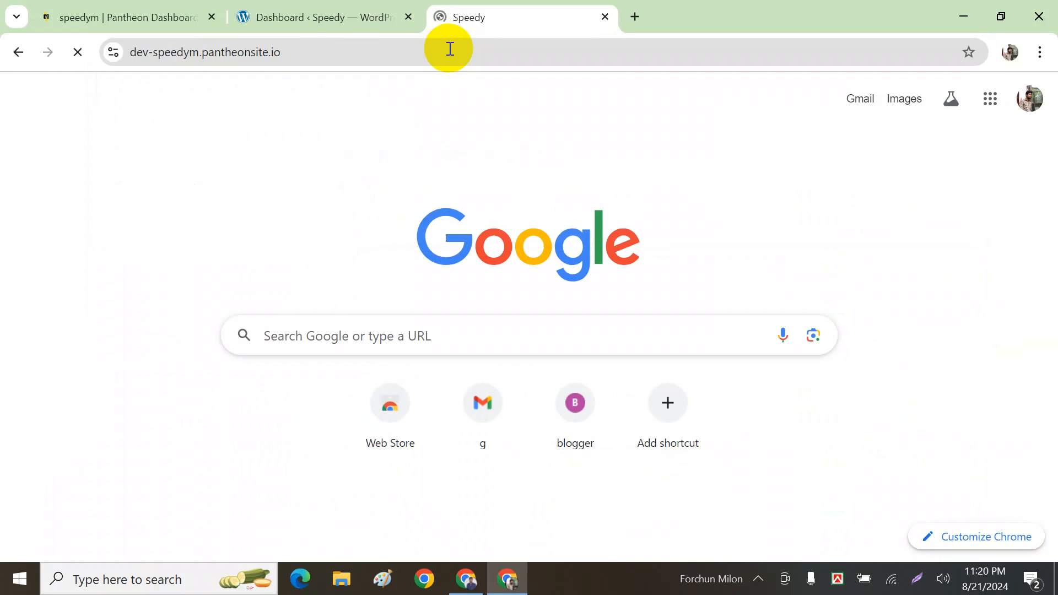
{"action": "scroll", "coordinate": [461, 341], "scroll_direction": "down", "scroll_amount": 4}
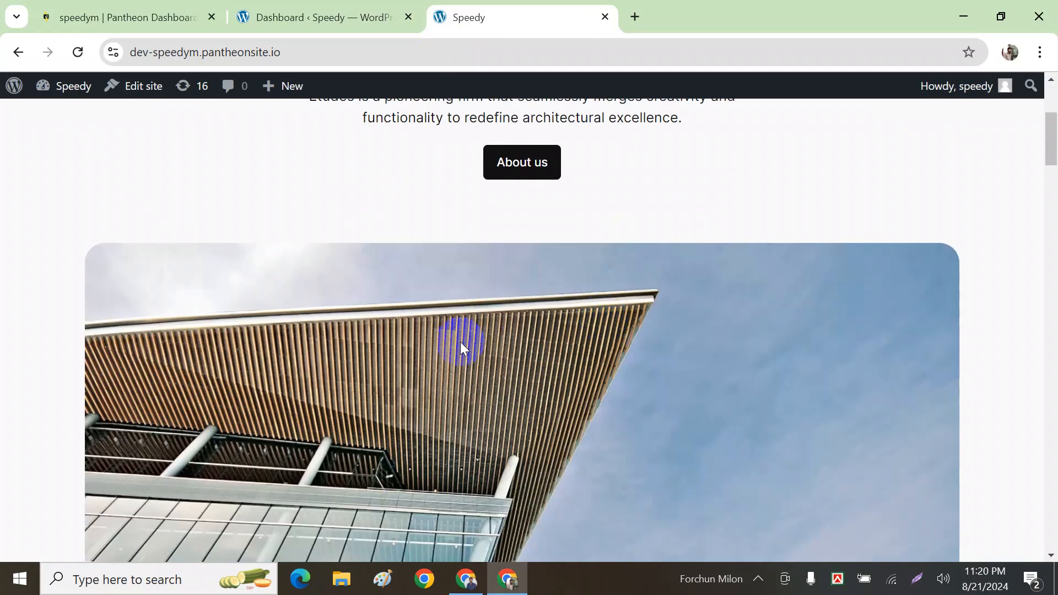
{"action": "scroll", "coordinate": [462, 346], "scroll_direction": "down", "scroll_amount": 10}
{"action": "scroll", "coordinate": [465, 354], "scroll_direction": "up", "scroll_amount": 5}
{"action": "scroll", "coordinate": [466, 355], "scroll_direction": "up", "scroll_amount": 9}
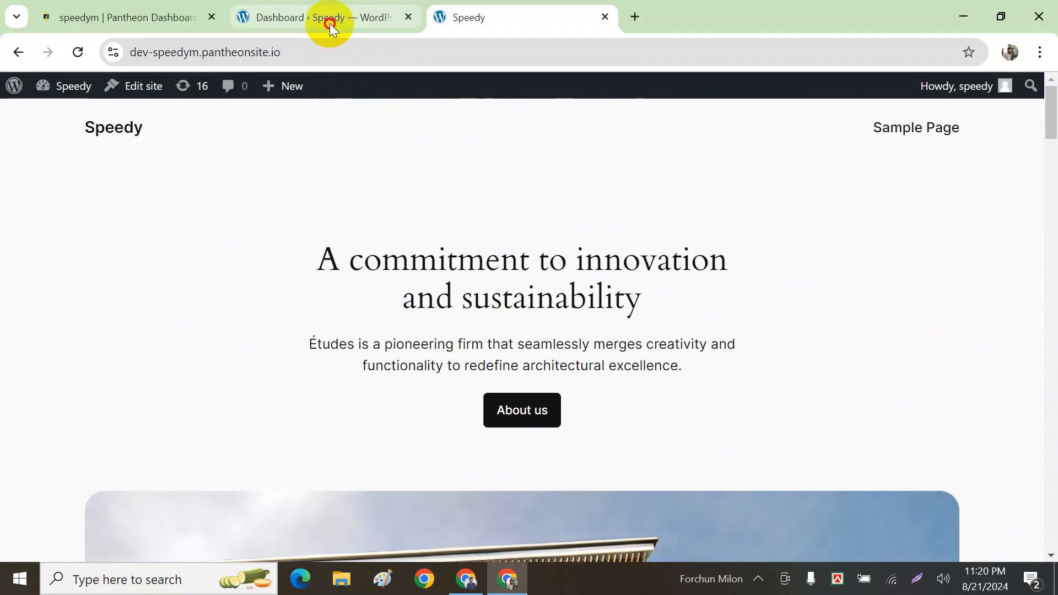
{"action": "left_click", "coordinate": [330, 21]}
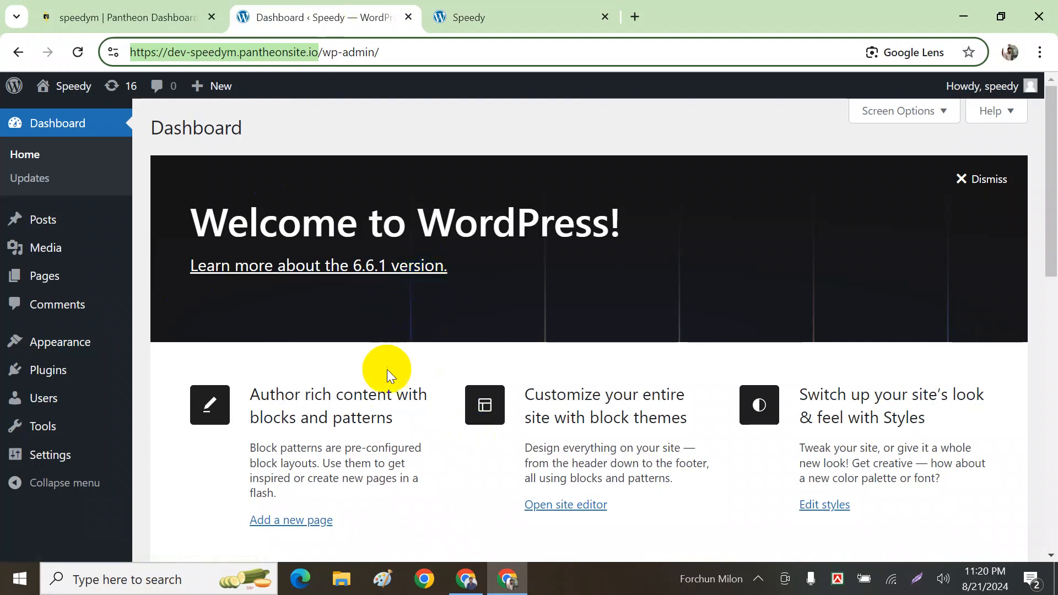
{"action": "scroll", "coordinate": [413, 385], "scroll_direction": "down", "scroll_amount": 4}
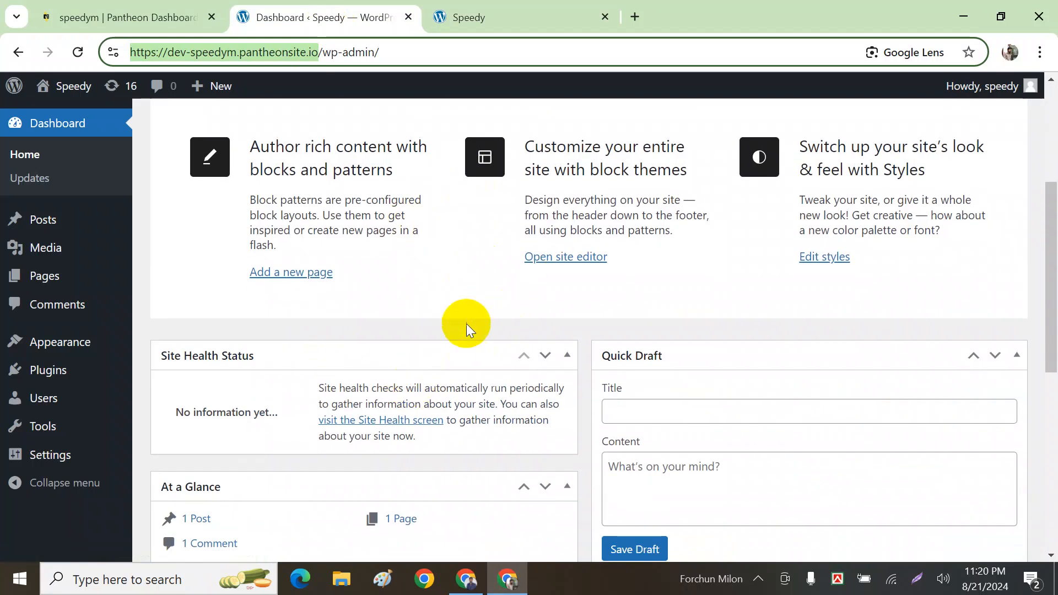
{"action": "scroll", "coordinate": [466, 323], "scroll_direction": "up", "scroll_amount": 4}
{"action": "scroll", "coordinate": [434, 369], "scroll_direction": "down", "scroll_amount": 4}
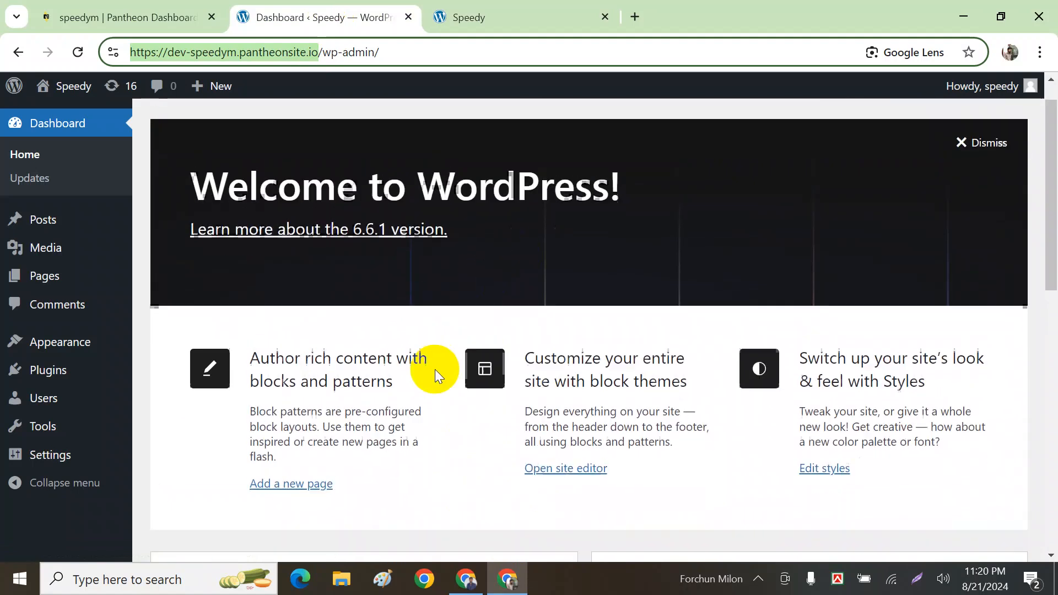
{"action": "scroll", "coordinate": [447, 384], "scroll_direction": "down", "scroll_amount": 4}
{"action": "scroll", "coordinate": [464, 292], "scroll_direction": "up", "scroll_amount": 5}
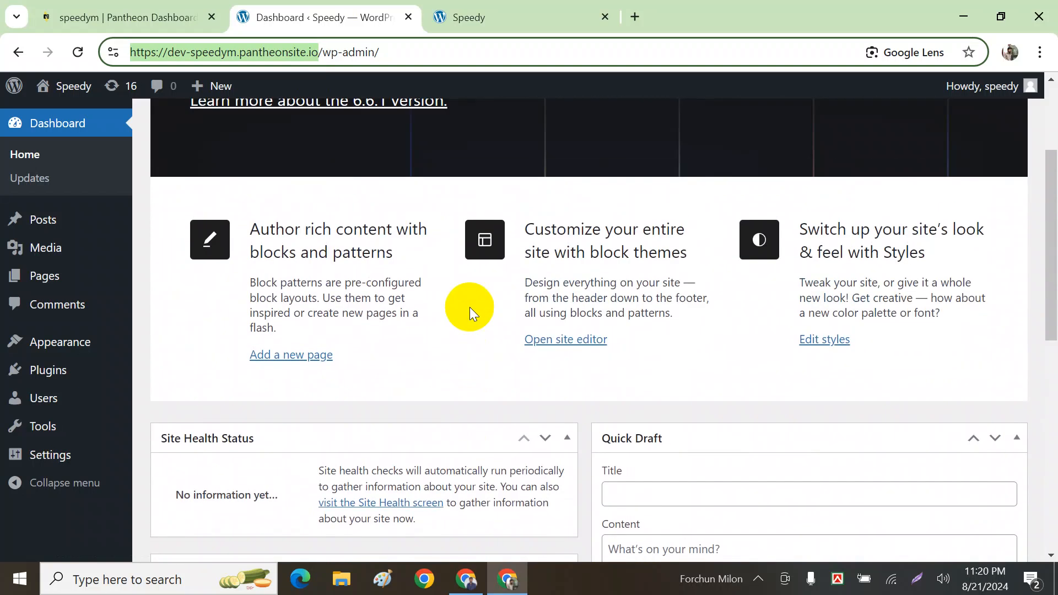
{"action": "scroll", "coordinate": [490, 186], "scroll_direction": "up", "scroll_amount": 3}
{"action": "left_click", "coordinate": [498, 7]}
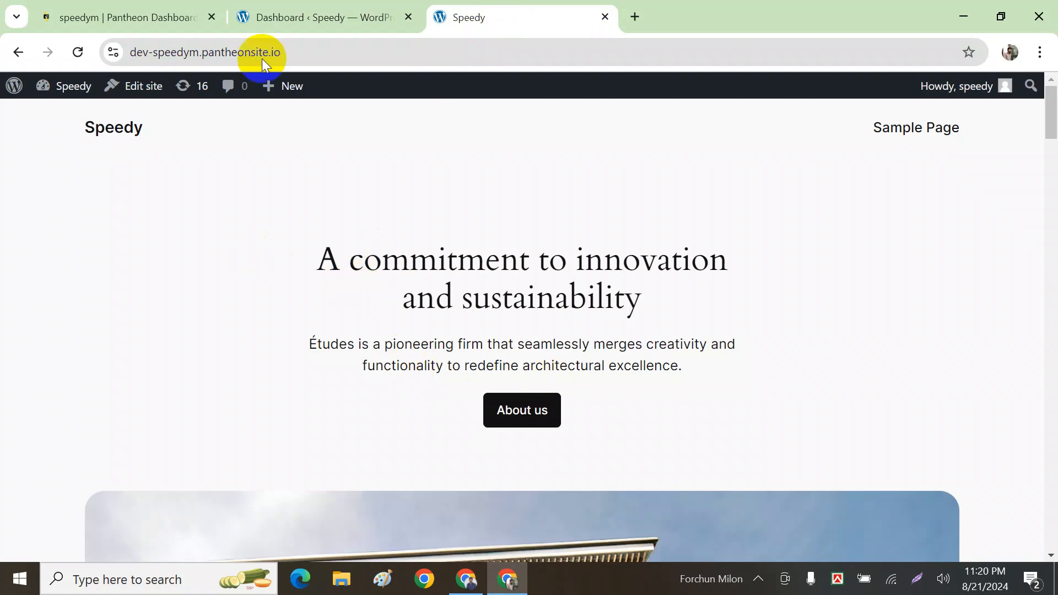
{"action": "left_click", "coordinate": [322, 11]}
{"action": "scroll", "coordinate": [349, 355], "scroll_direction": "down", "scroll_amount": 2}
{"action": "scroll", "coordinate": [336, 275], "scroll_direction": "up", "scroll_amount": 2}
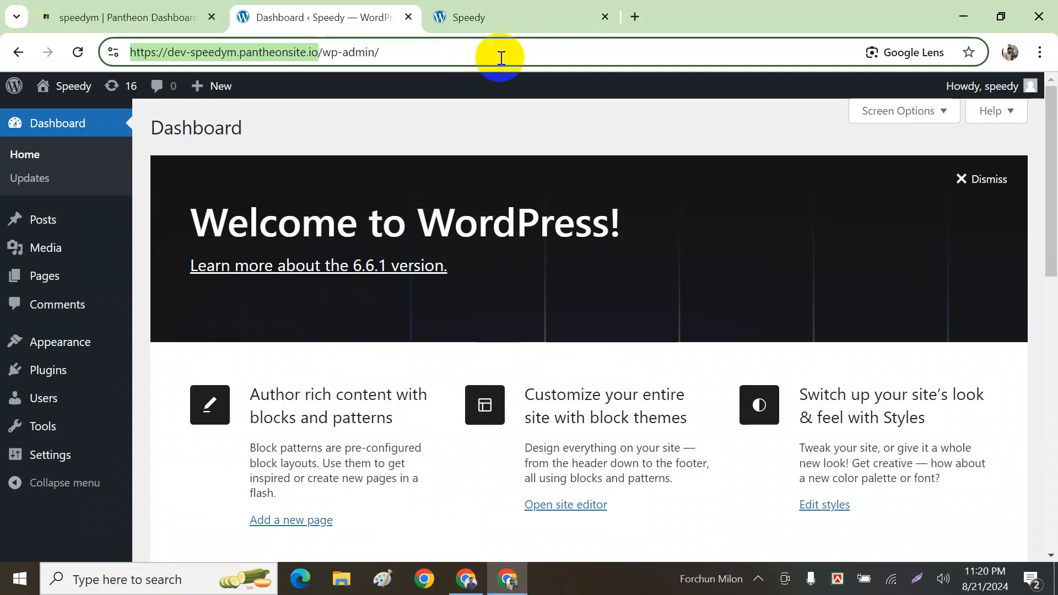
{"action": "left_click", "coordinate": [472, 16]}
{"action": "scroll", "coordinate": [334, 368], "scroll_direction": "down", "scroll_amount": 5}
{"action": "scroll", "coordinate": [444, 379], "scroll_direction": "up", "scroll_amount": 5}
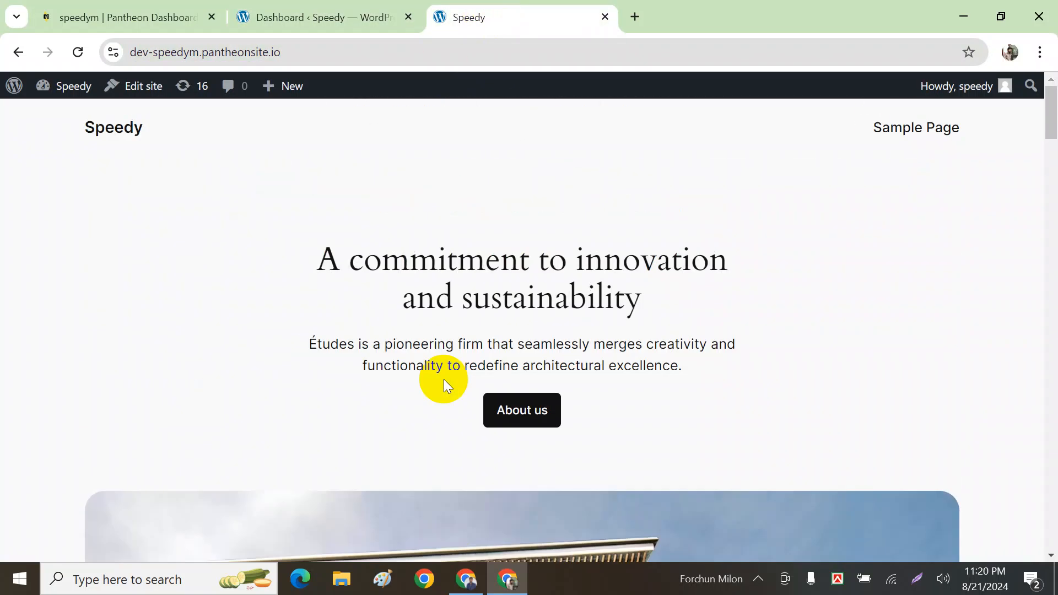
{"action": "left_click", "coordinate": [330, 13]}
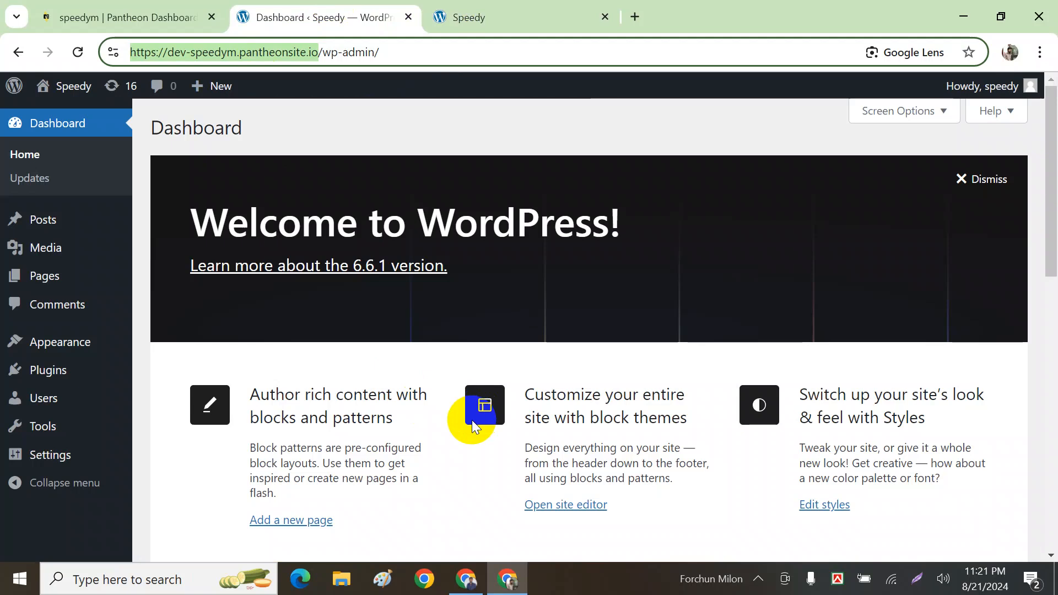
{"action": "left_click", "coordinate": [42, 352]}
{"action": "mouse_move", "coordinate": [64, 374]}
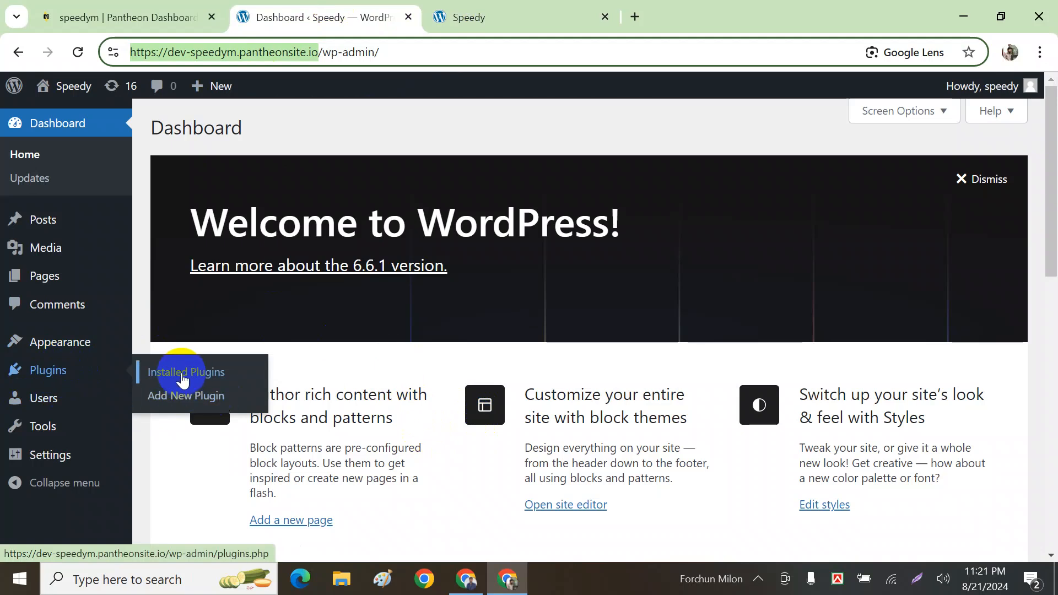
Search the installed plugins for 'sta', finding only Akismet, then clear the search.
{"action": "left_click", "coordinate": [205, 375]}
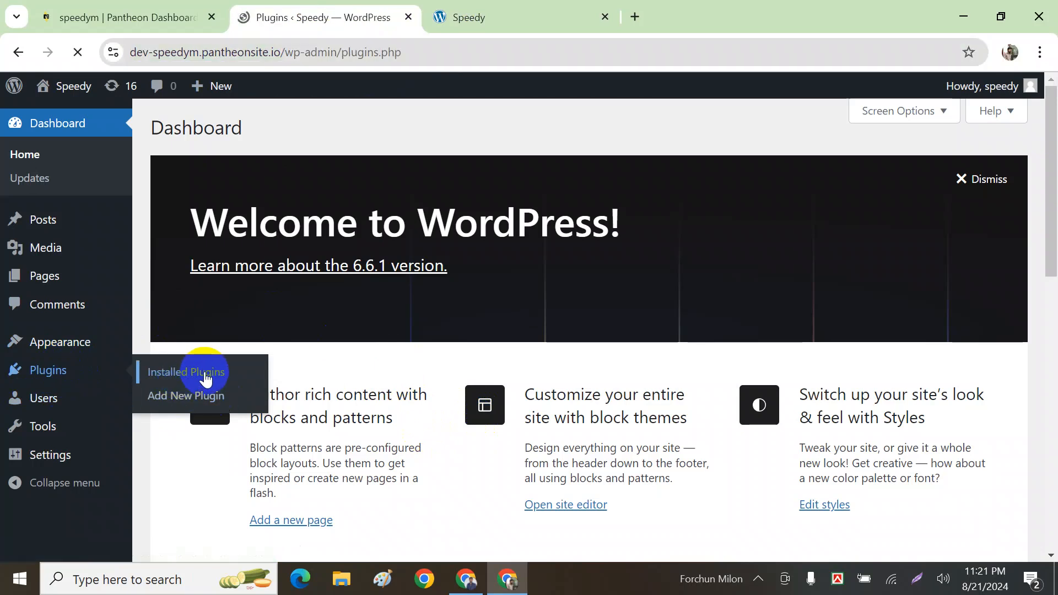
{"action": "scroll", "coordinate": [280, 444], "scroll_direction": "down", "scroll_amount": 3}
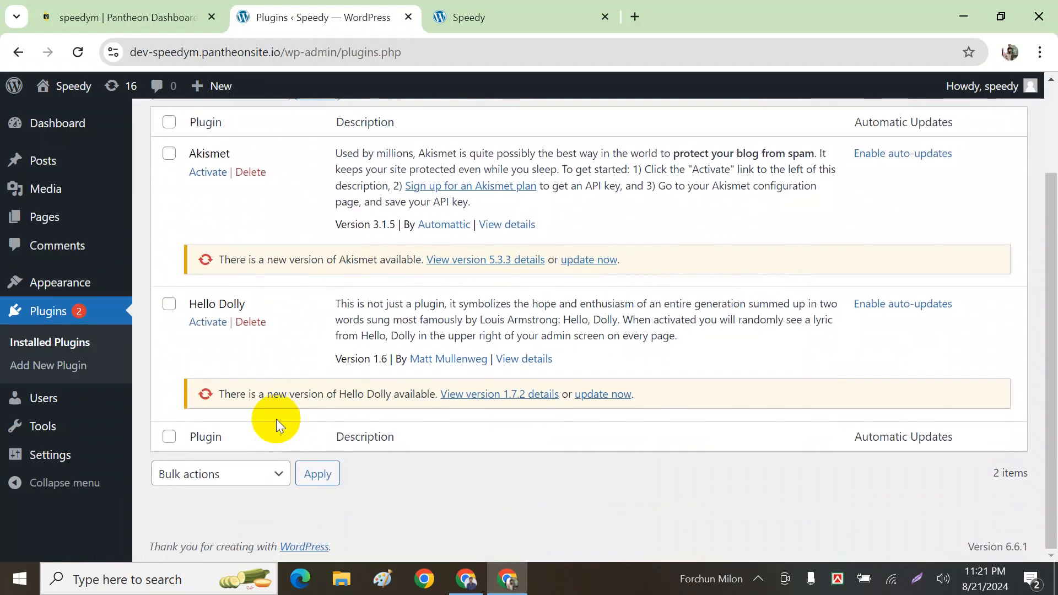
{"action": "scroll", "coordinate": [259, 345], "scroll_direction": "up", "scroll_amount": 2}
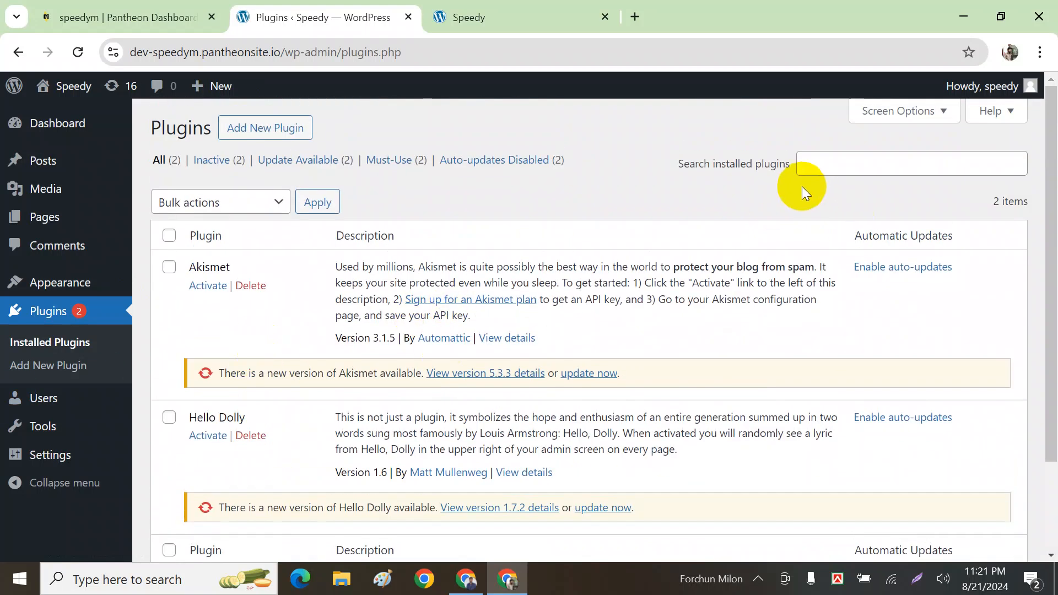
{"action": "left_click", "coordinate": [817, 166]}
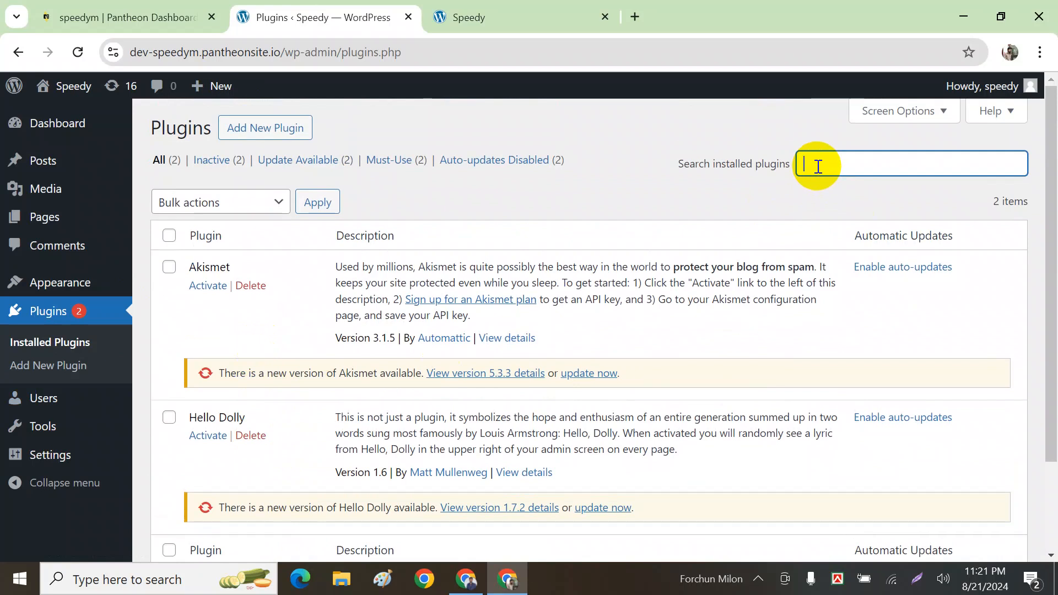
{"action": "type", "text": "s"}
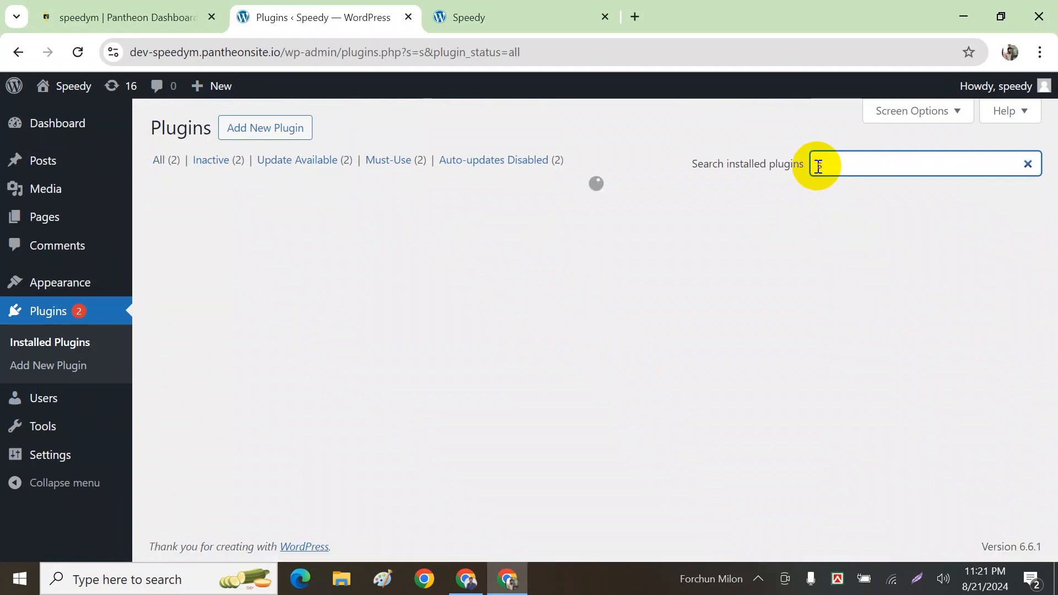
{"action": "type", "text": "taerwe"}
{"action": "key", "text": "BackSpace"}
{"action": "key", "text": "BackSpace"}
{"action": "key", "text": "BackSpace"}
{"action": "key", "text": "BackSpace"}
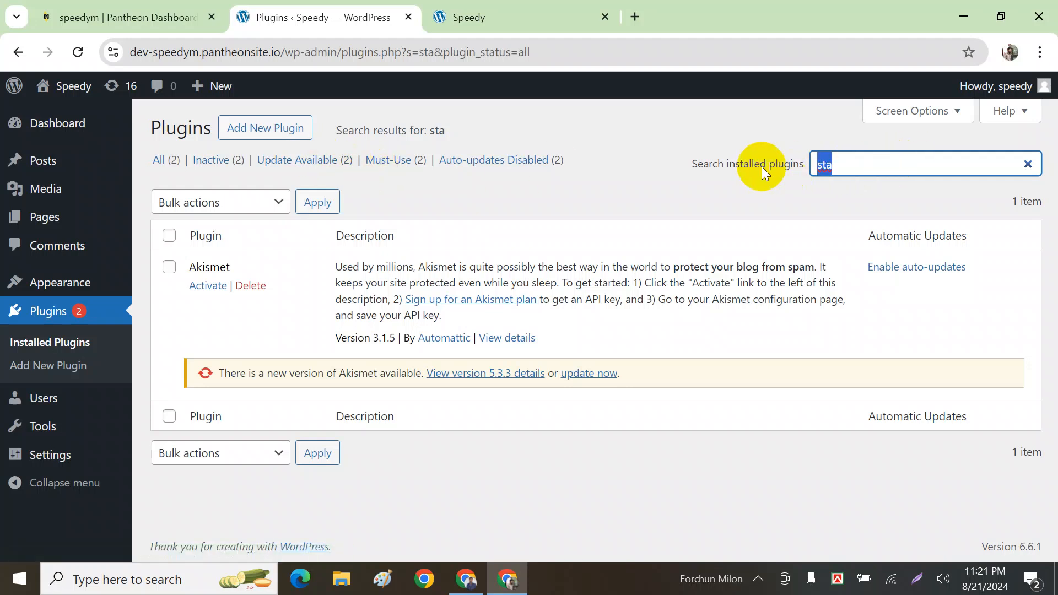
{"action": "key", "text": "BackSpace"}
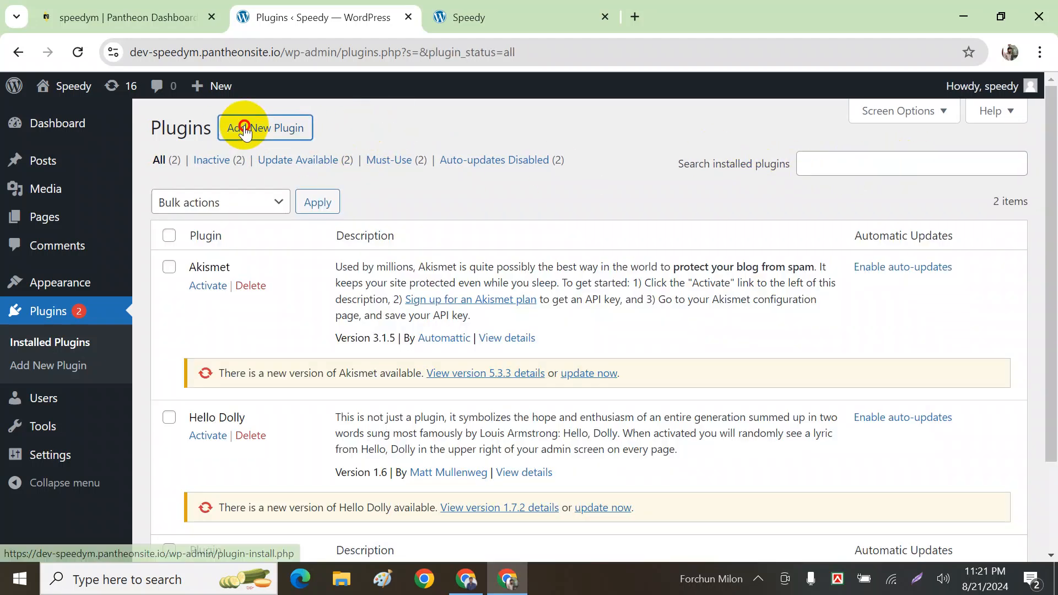
Install the Starter Templates plugin by Brainstorm Force from Add Plugins and activate it.
{"action": "left_click", "coordinate": [245, 130]}
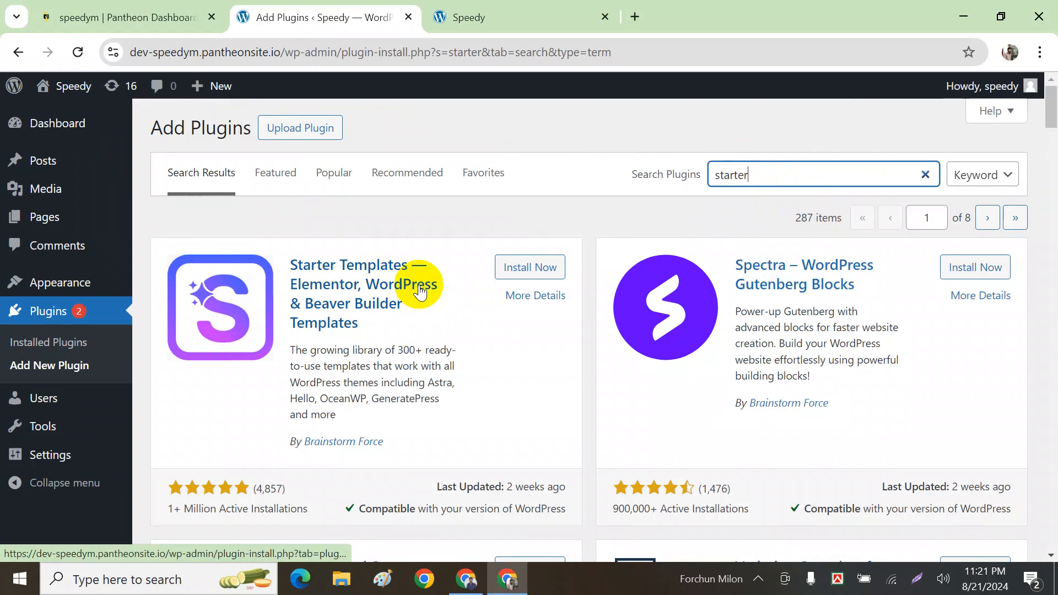
{"action": "left_click", "coordinate": [524, 278]}
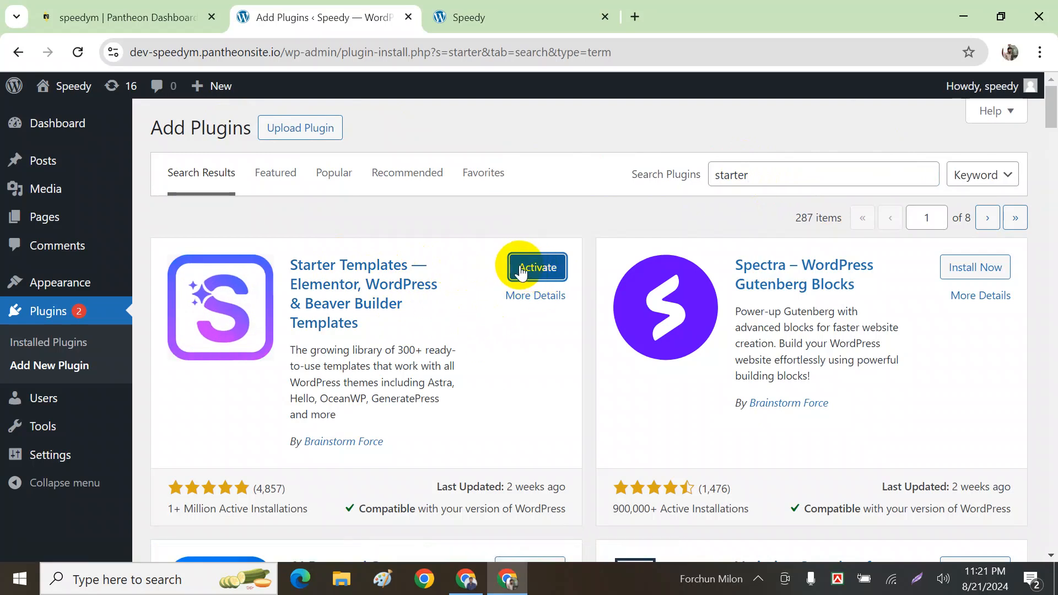
{"action": "left_click", "coordinate": [551, 271]}
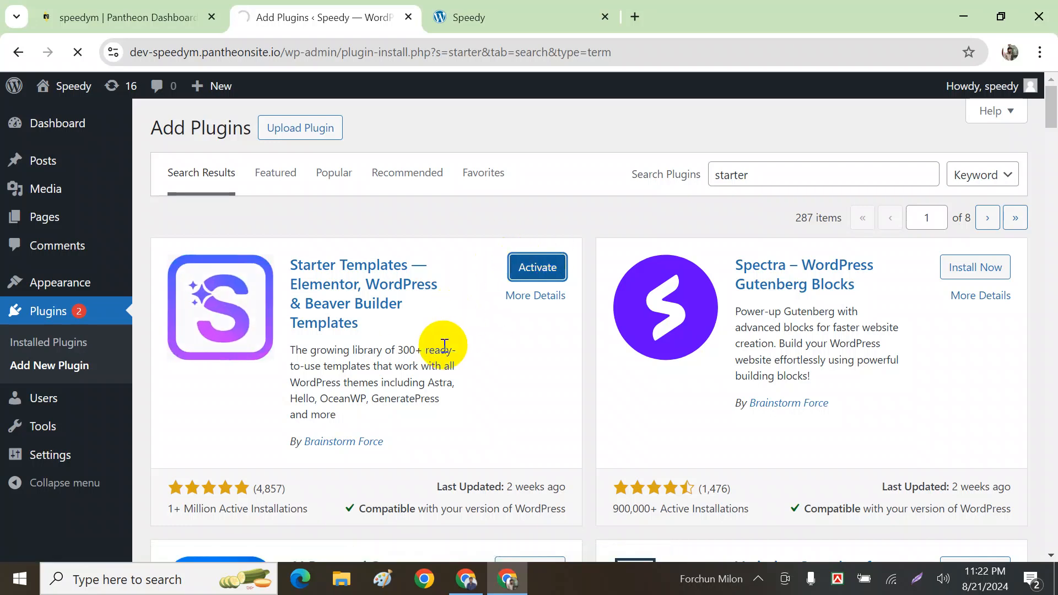
{"action": "scroll", "coordinate": [460, 317], "scroll_direction": "down", "scroll_amount": 6}
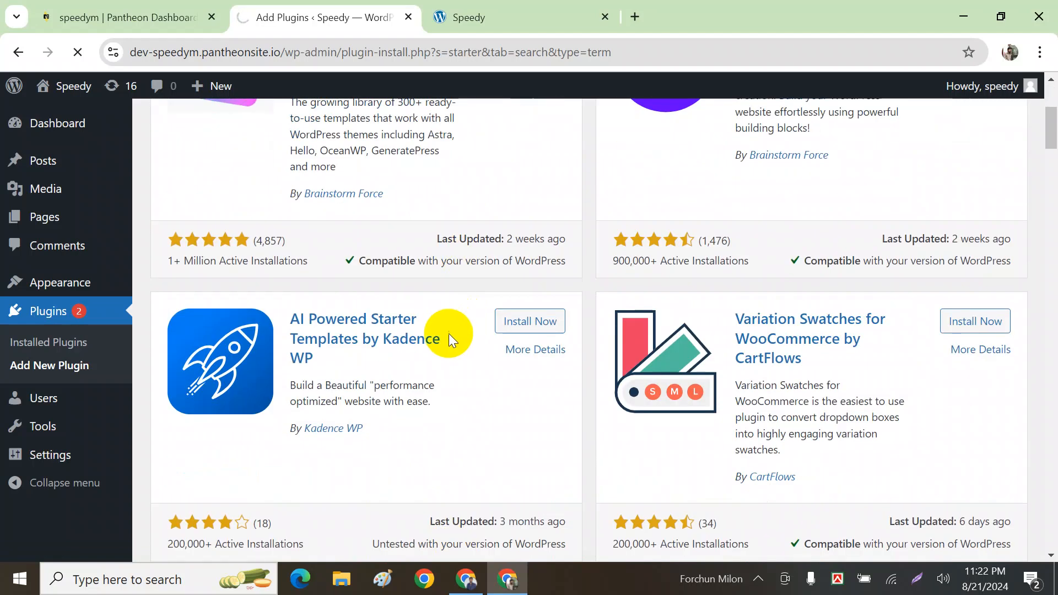
{"action": "scroll", "coordinate": [448, 333], "scroll_direction": "up", "scroll_amount": 6}
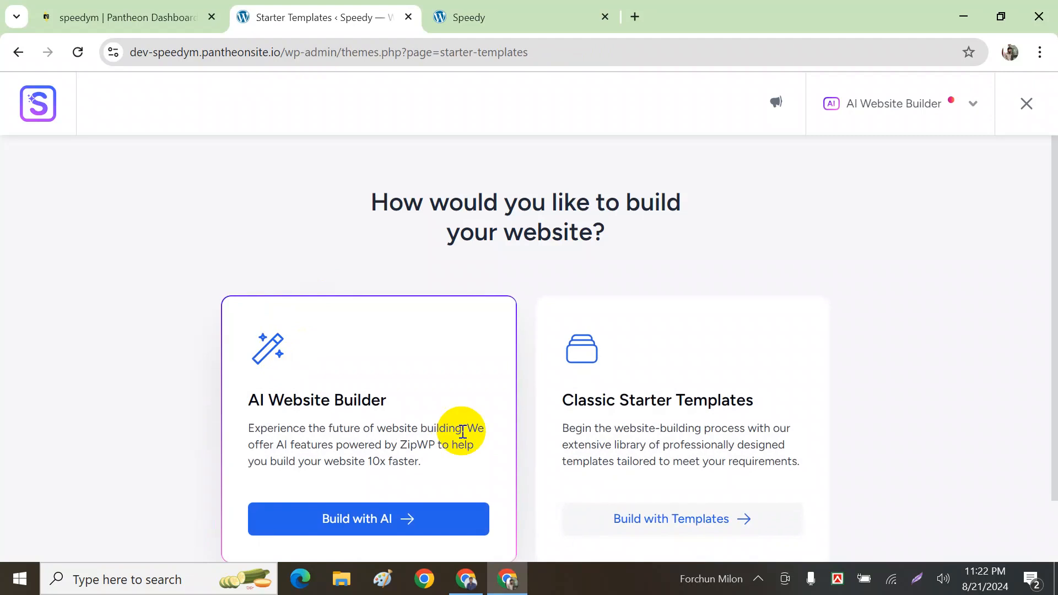
Browse the classic template library via Build with Templates, then exit back to the Dashboard.
{"action": "scroll", "coordinate": [461, 431], "scroll_direction": "down", "scroll_amount": 2}
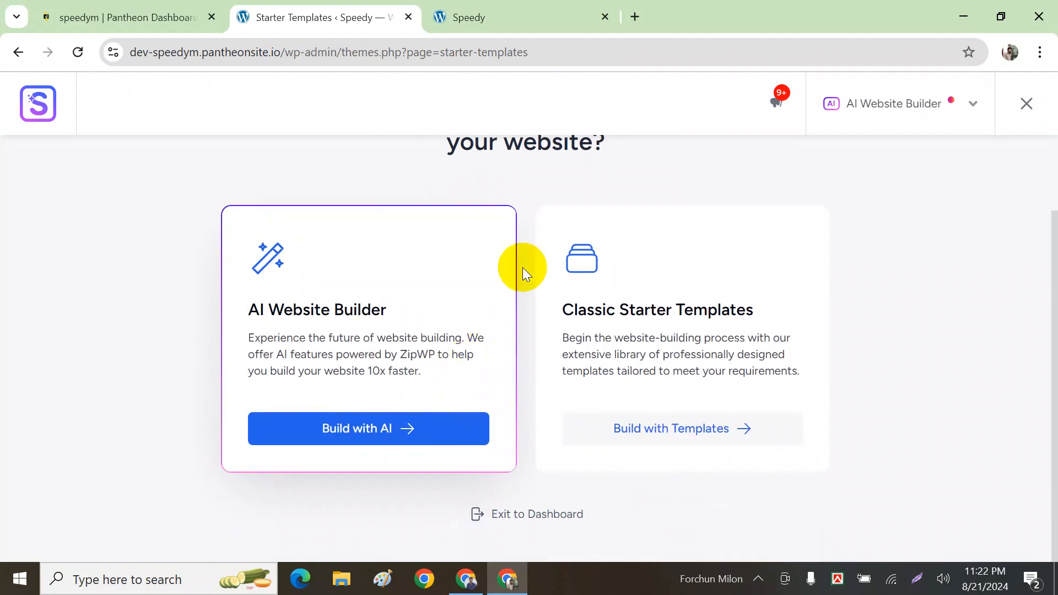
{"action": "scroll", "coordinate": [471, 288], "scroll_direction": "up", "scroll_amount": 2}
{"action": "scroll", "coordinate": [502, 356], "scroll_direction": "down", "scroll_amount": 2}
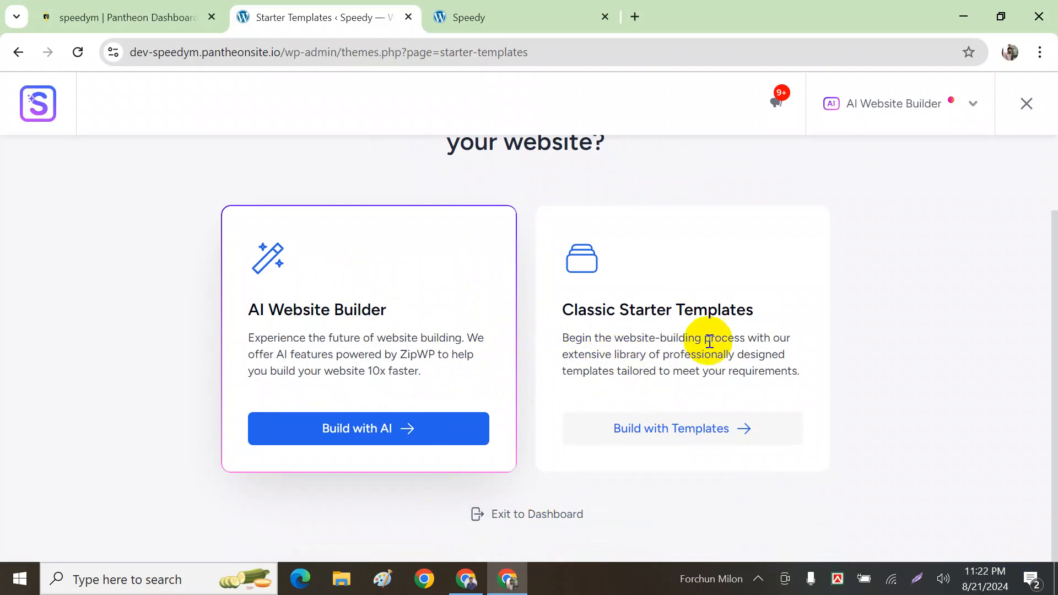
{"action": "left_click", "coordinate": [691, 428]}
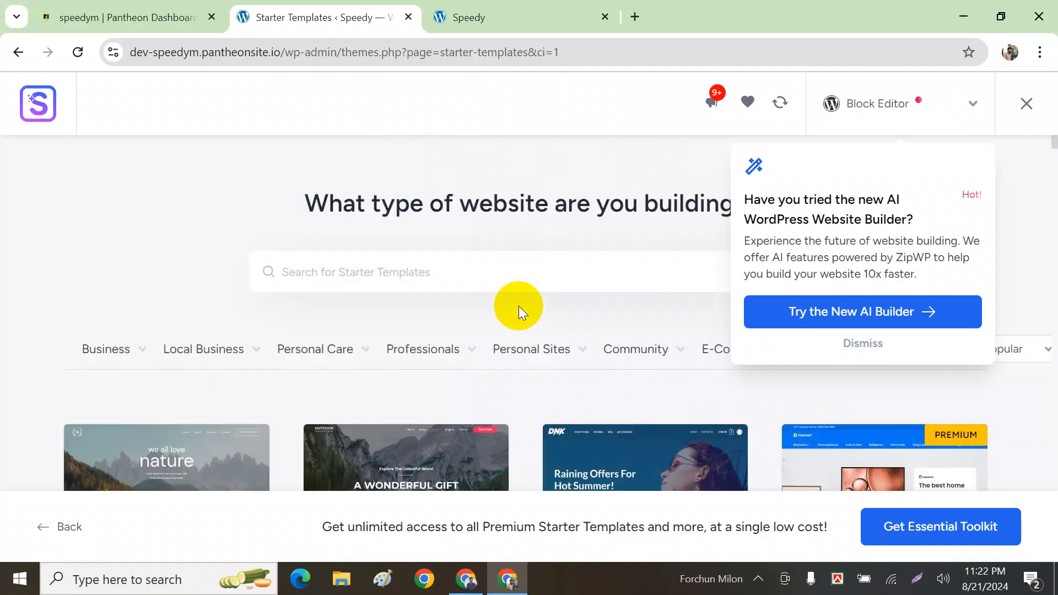
{"action": "scroll", "coordinate": [430, 355], "scroll_direction": "down", "scroll_amount": 5}
{"action": "scroll", "coordinate": [430, 359], "scroll_direction": "up", "scroll_amount": 5}
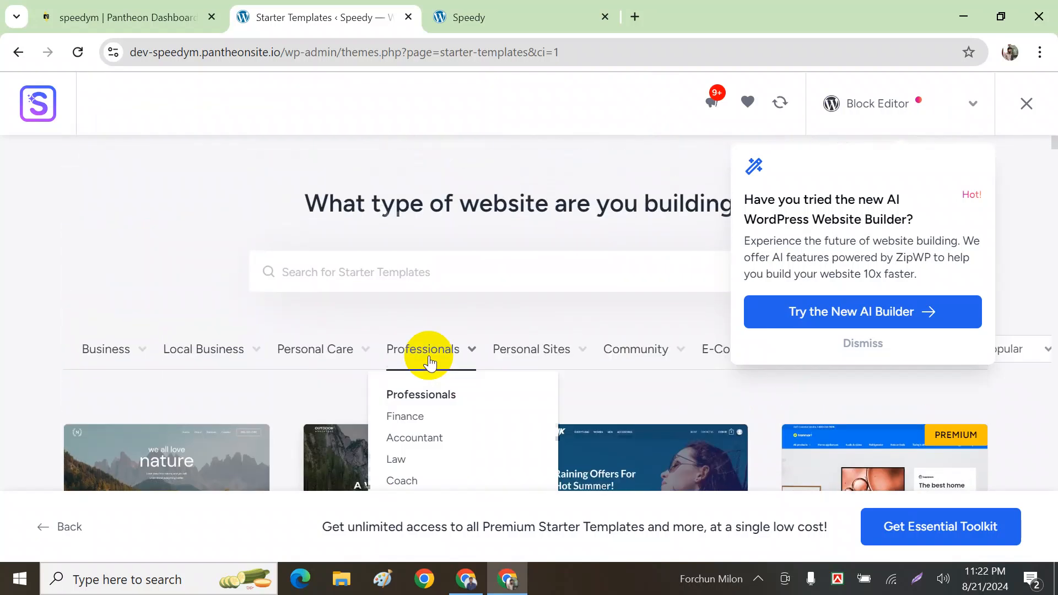
{"action": "left_click", "coordinate": [1026, 104]}
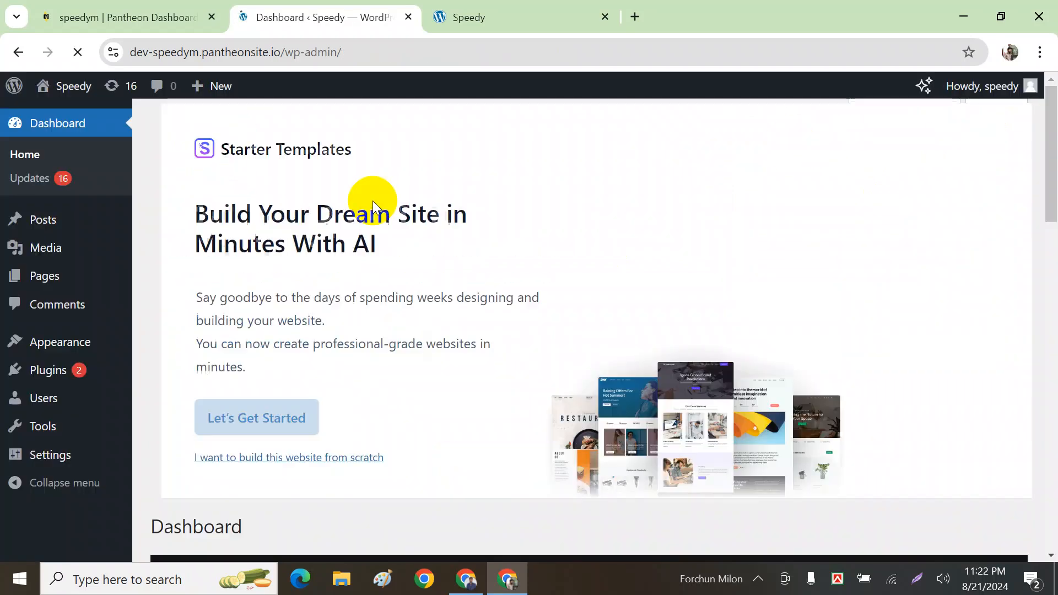
Find Starter Templates in the installed plugins list and click its Get Started link.
{"action": "scroll", "coordinate": [464, 306], "scroll_direction": "down", "scroll_amount": 4}
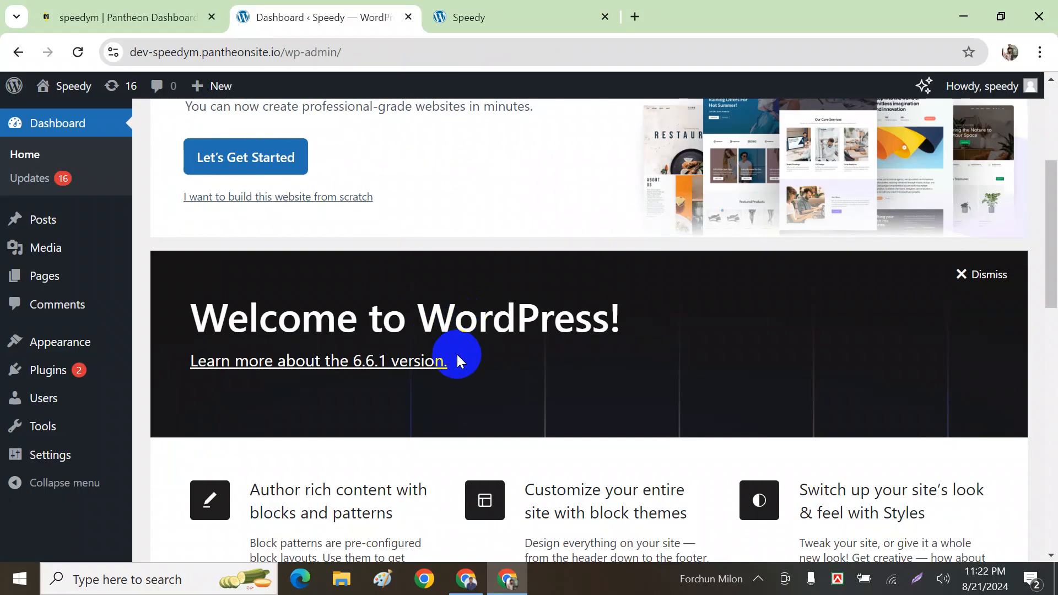
{"action": "scroll", "coordinate": [455, 352], "scroll_direction": "down", "scroll_amount": 10}
{"action": "scroll", "coordinate": [306, 302], "scroll_direction": "up", "scroll_amount": 4}
{"action": "scroll", "coordinate": [306, 302], "scroll_direction": "up", "scroll_amount": 4}
{"action": "mouse_move", "coordinate": [76, 370]}
{"action": "left_click", "coordinate": [187, 375]}
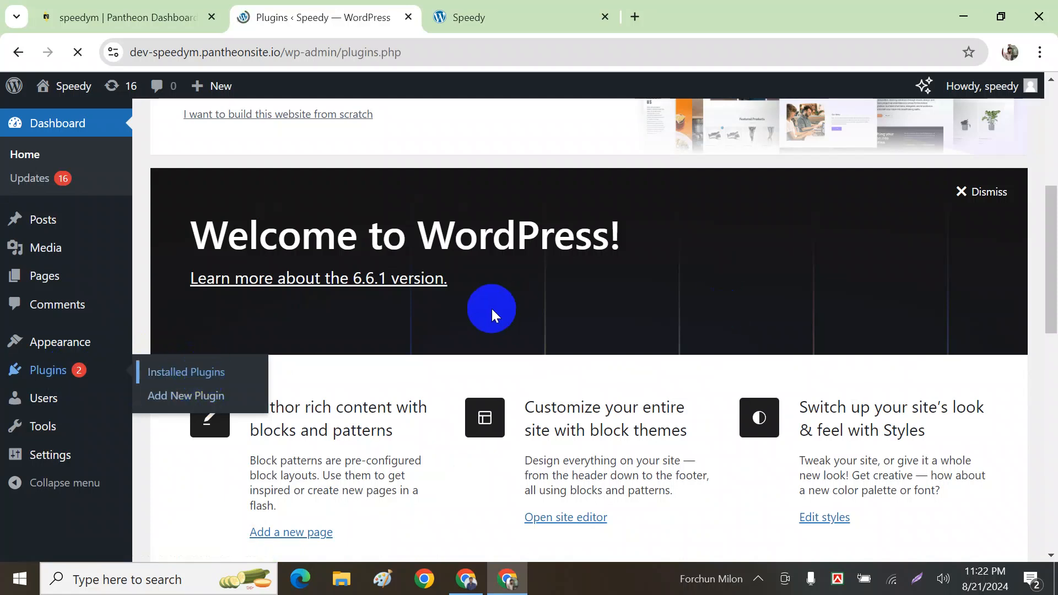
{"action": "scroll", "coordinate": [394, 353], "scroll_direction": "down", "scroll_amount": 3}
{"action": "scroll", "coordinate": [395, 355], "scroll_direction": "down", "scroll_amount": 1}
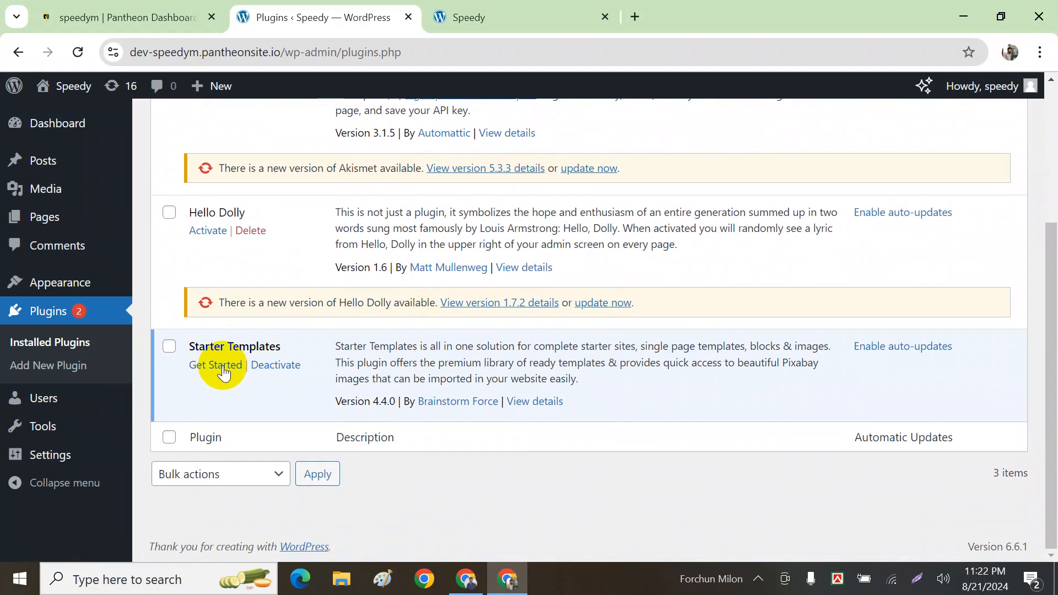
{"action": "left_click", "coordinate": [605, 8]}
{"action": "left_click", "coordinate": [293, 24]}
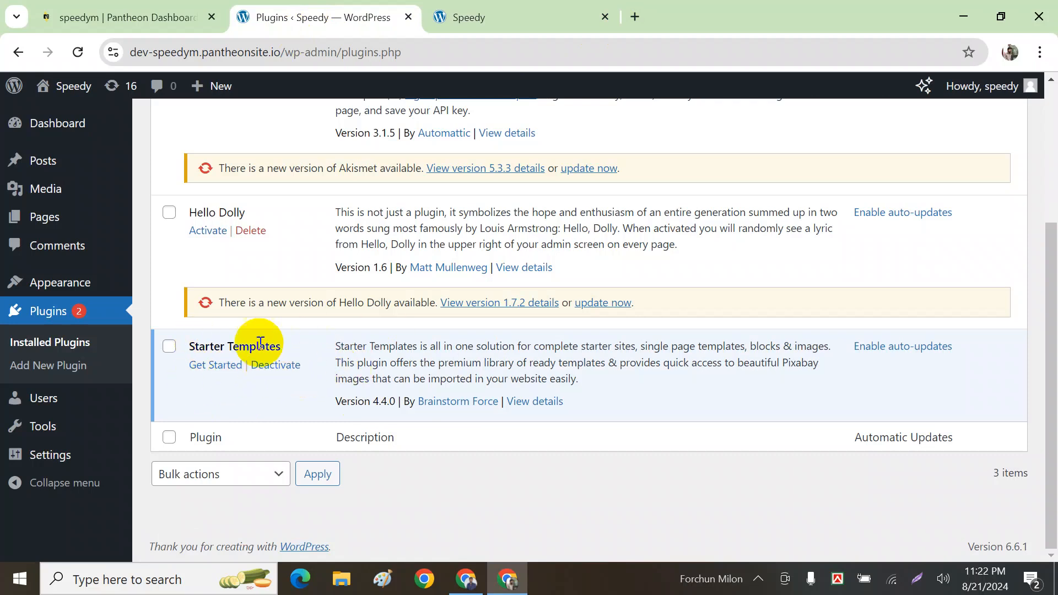
{"action": "left_click", "coordinate": [210, 369]}
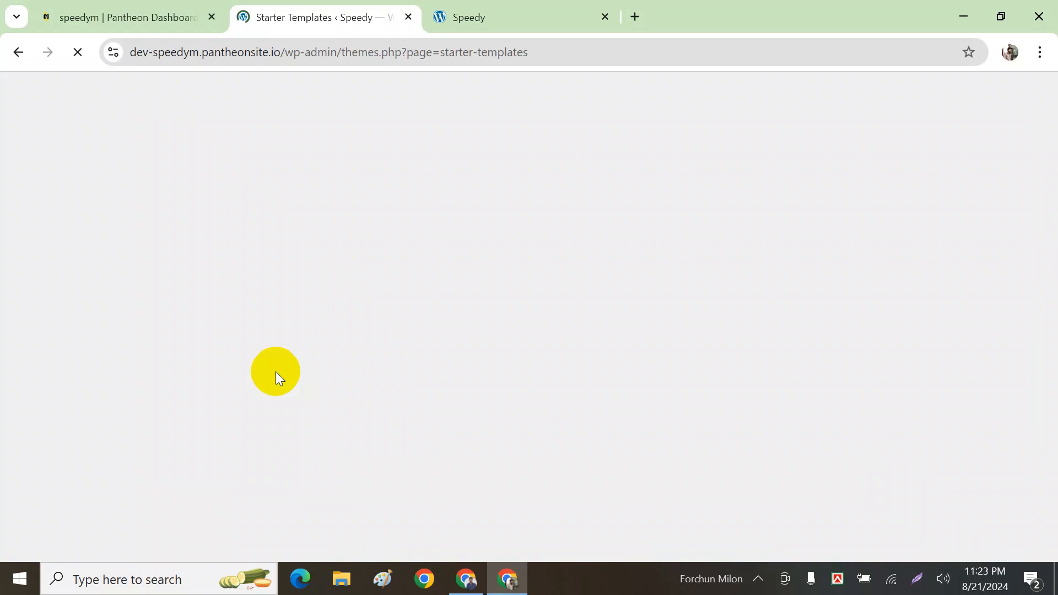
Choose Elementor as the template page builder and reveal the Personal Sites subcategories.
{"action": "scroll", "coordinate": [553, 422], "scroll_direction": "down", "scroll_amount": 2}
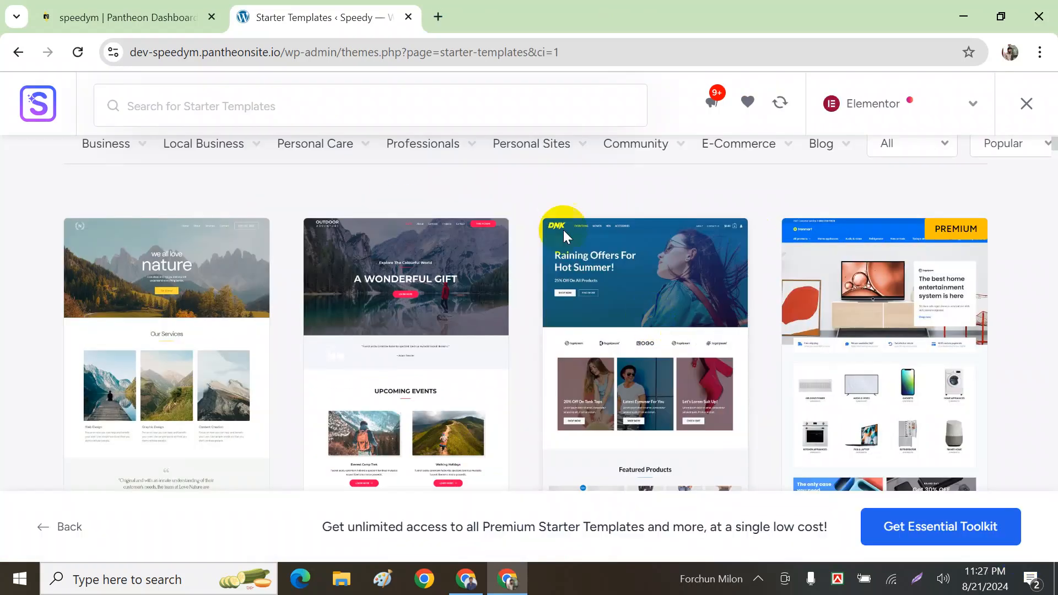
{"action": "scroll", "coordinate": [590, 270], "scroll_direction": "up", "scroll_amount": 4}
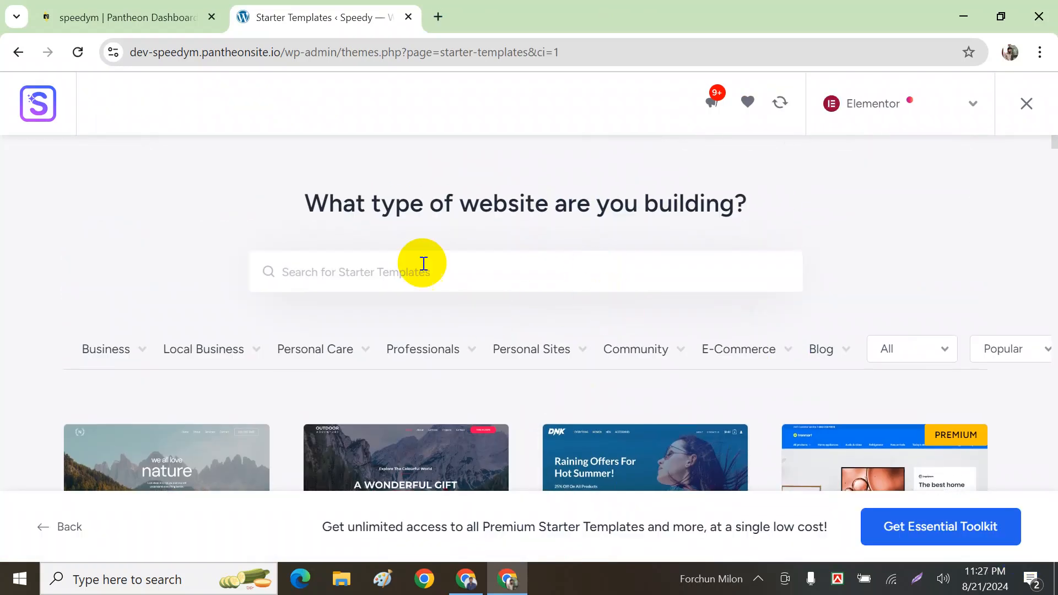
{"action": "scroll", "coordinate": [550, 217], "scroll_direction": "down", "scroll_amount": 3}
{"action": "scroll", "coordinate": [605, 193], "scroll_direction": "up", "scroll_amount": 3}
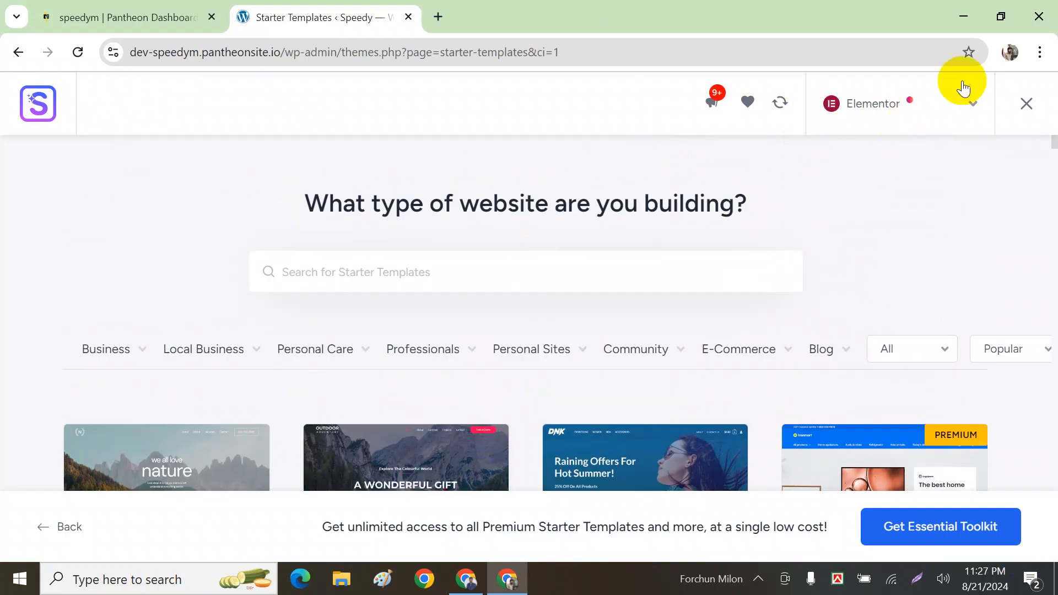
{"action": "left_click", "coordinate": [966, 104]}
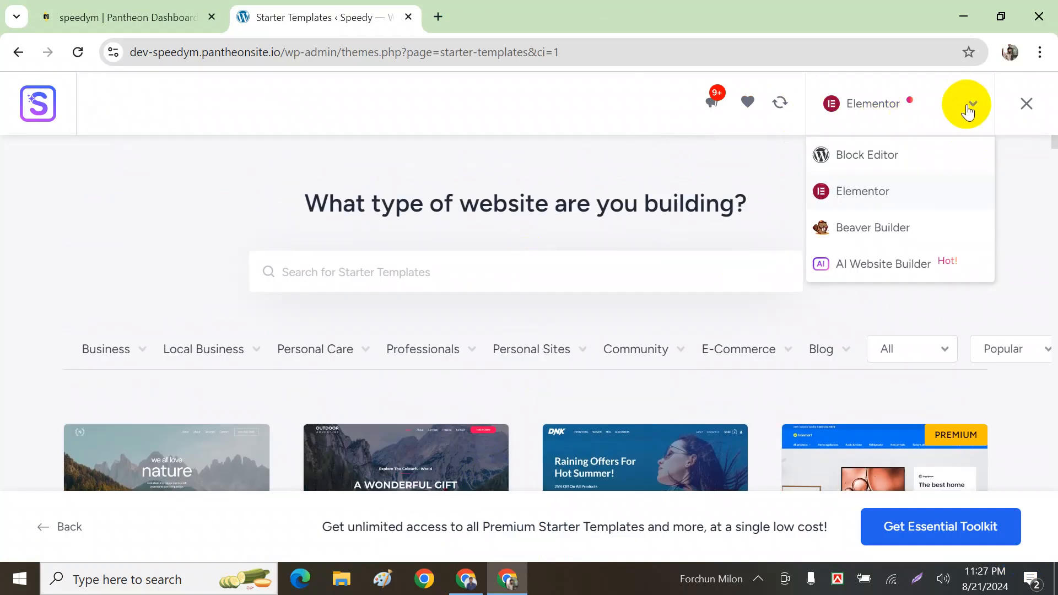
{"action": "left_click", "coordinate": [876, 193]}
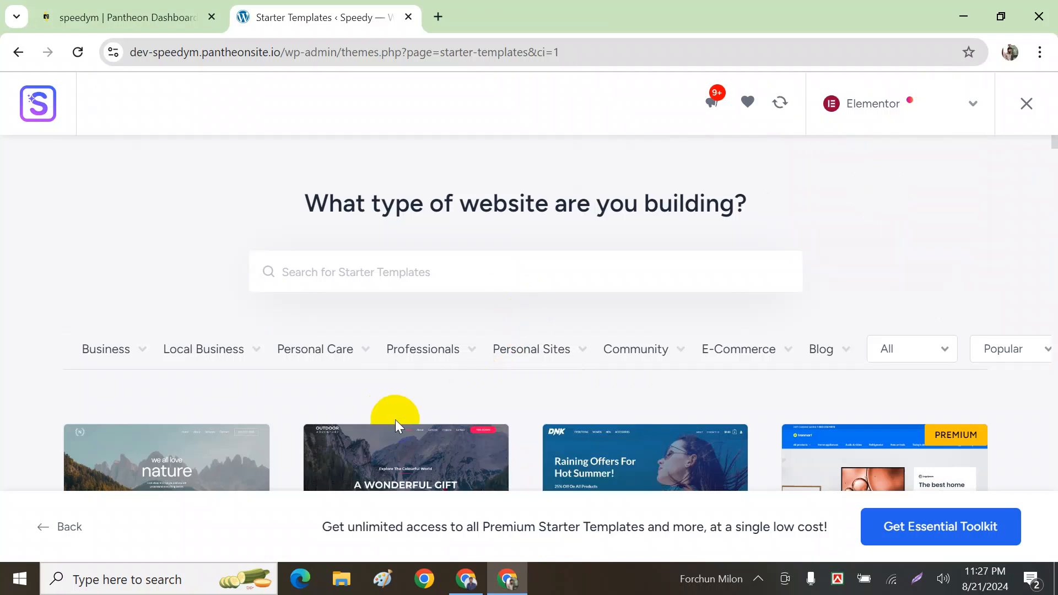
{"action": "scroll", "coordinate": [451, 307], "scroll_direction": "down", "scroll_amount": 4}
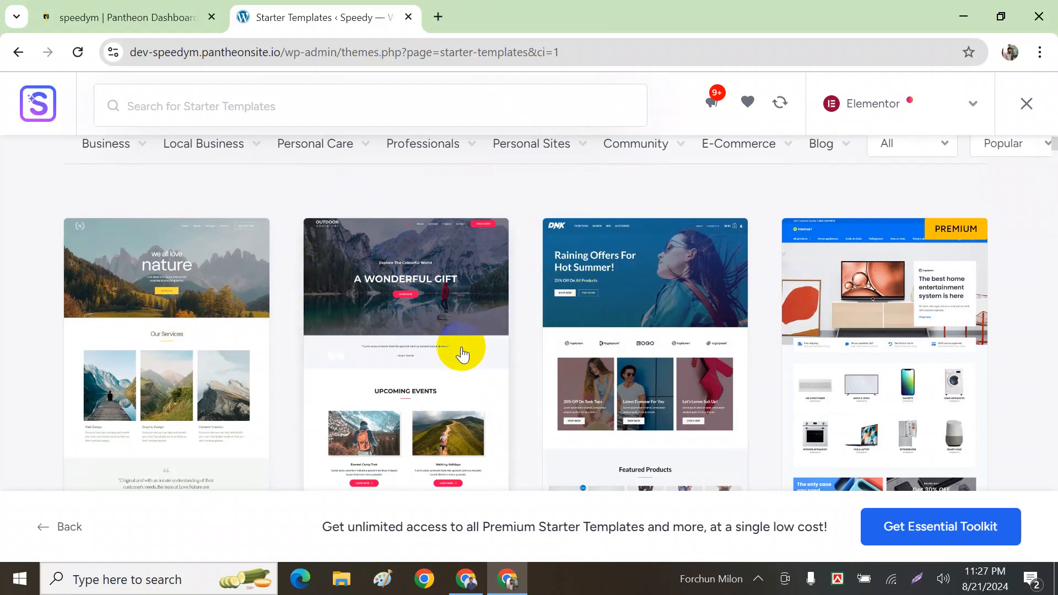
{"action": "scroll", "coordinate": [406, 352], "scroll_direction": "up", "scroll_amount": 4}
{"action": "scroll", "coordinate": [389, 330], "scroll_direction": "down", "scroll_amount": 4}
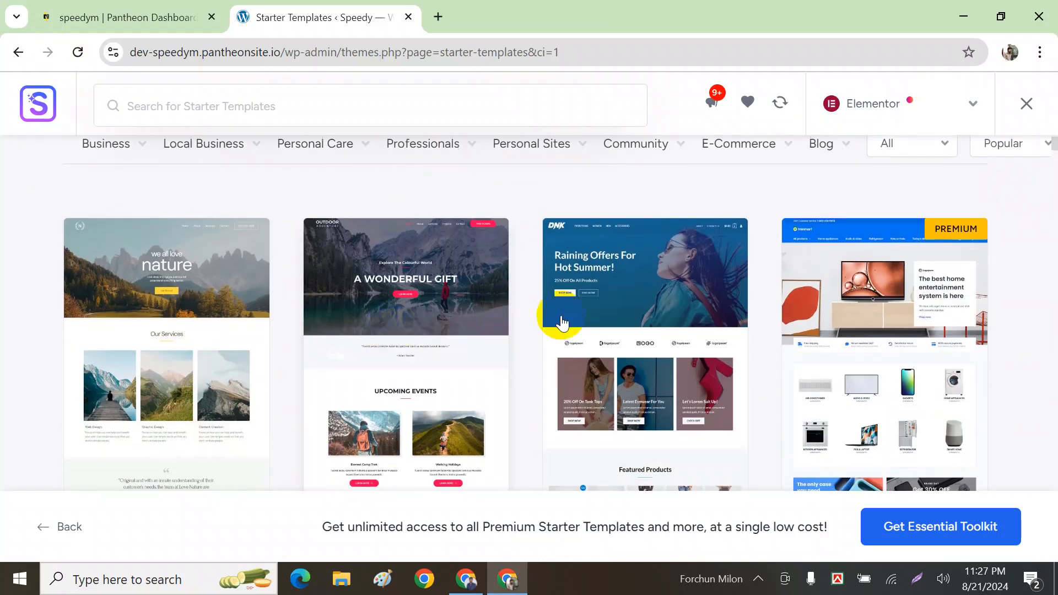
{"action": "scroll", "coordinate": [460, 298], "scroll_direction": "up", "scroll_amount": 2}
{"action": "mouse_move", "coordinate": [583, 276]}
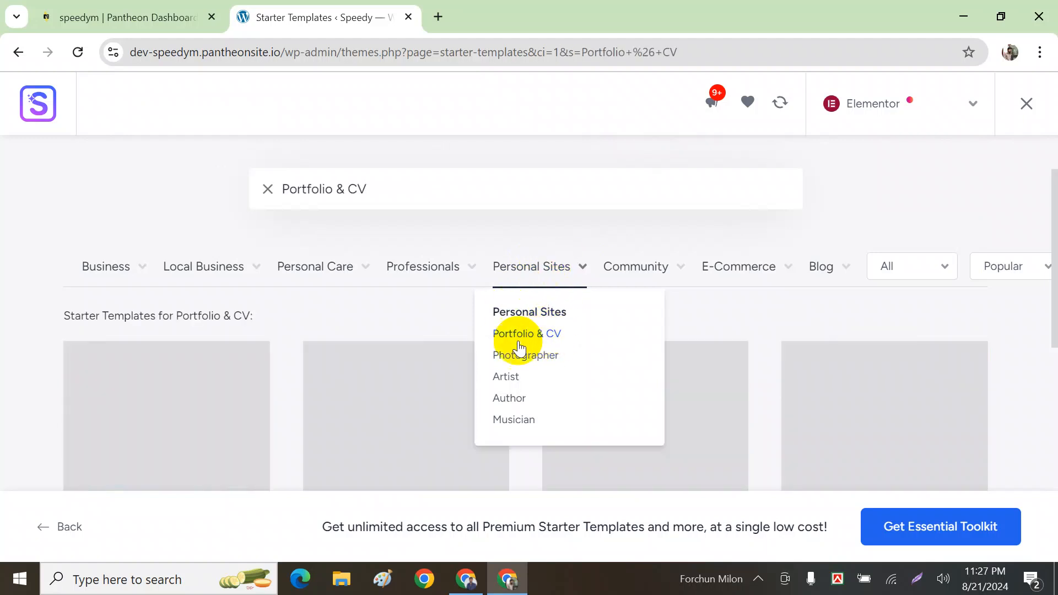
Filter to Portfolio & CV and scroll through designs such as Web Developer and Photographer Portfolio.
{"action": "left_click", "coordinate": [543, 336]}
{"action": "scroll", "coordinate": [243, 355], "scroll_direction": "down", "scroll_amount": 5}
{"action": "scroll", "coordinate": [573, 355], "scroll_direction": "up", "scroll_amount": 1}
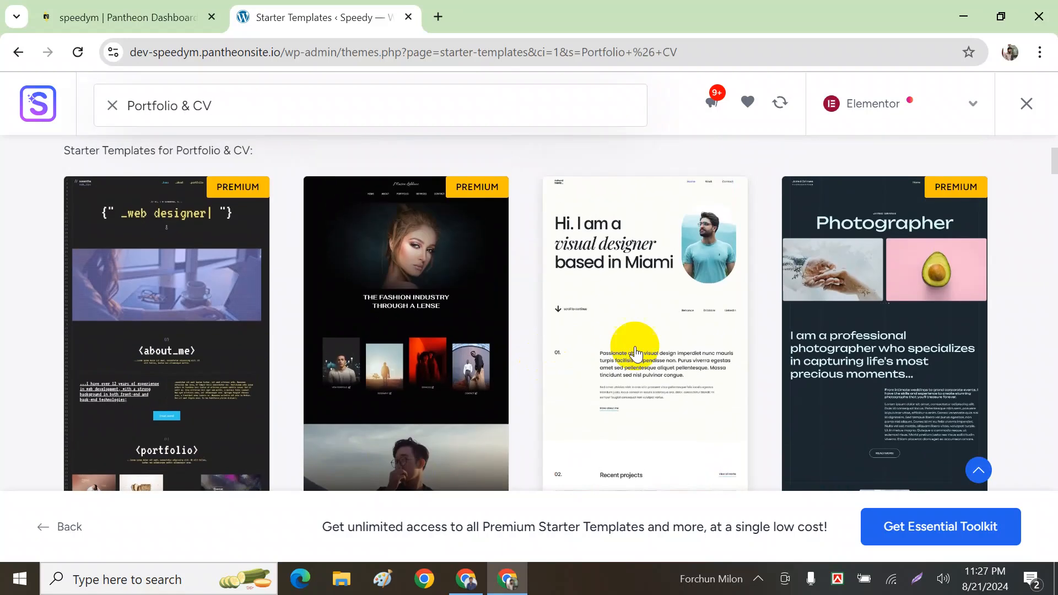
{"action": "scroll", "coordinate": [820, 349], "scroll_direction": "down", "scroll_amount": 2}
{"action": "scroll", "coordinate": [410, 371], "scroll_direction": "down", "scroll_amount": 4}
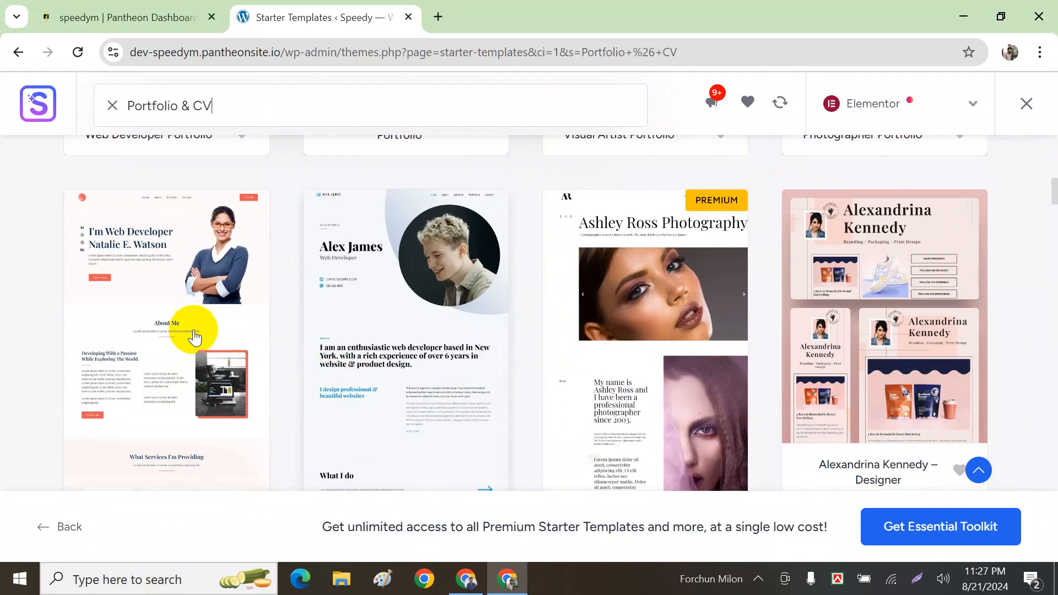
{"action": "scroll", "coordinate": [505, 352], "scroll_direction": "down", "scroll_amount": 4}
{"action": "scroll", "coordinate": [505, 352], "scroll_direction": "down", "scroll_amount": 4}
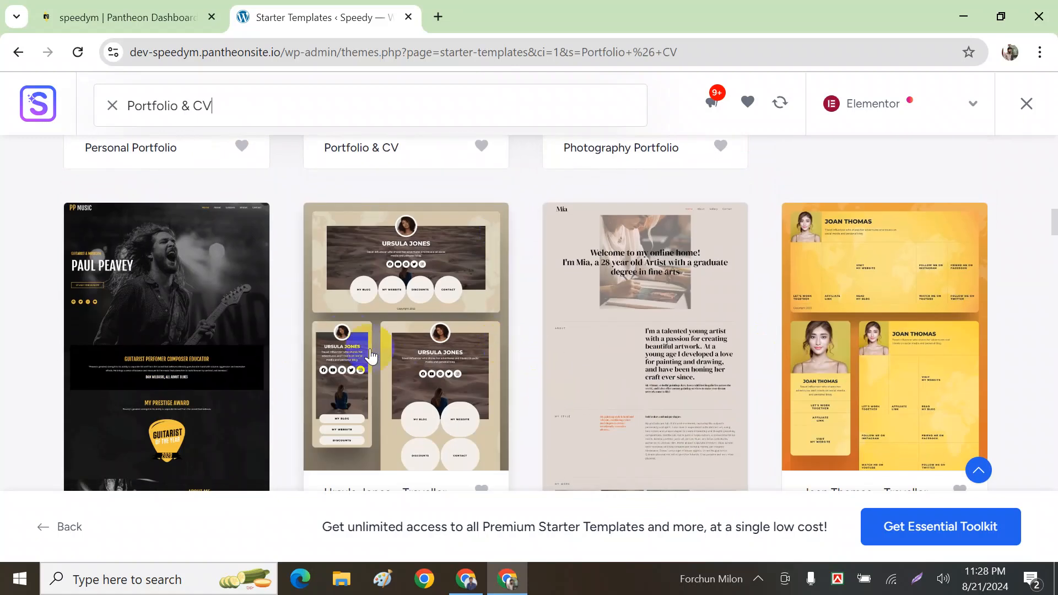
{"action": "scroll", "coordinate": [606, 348], "scroll_direction": "up", "scroll_amount": 10}
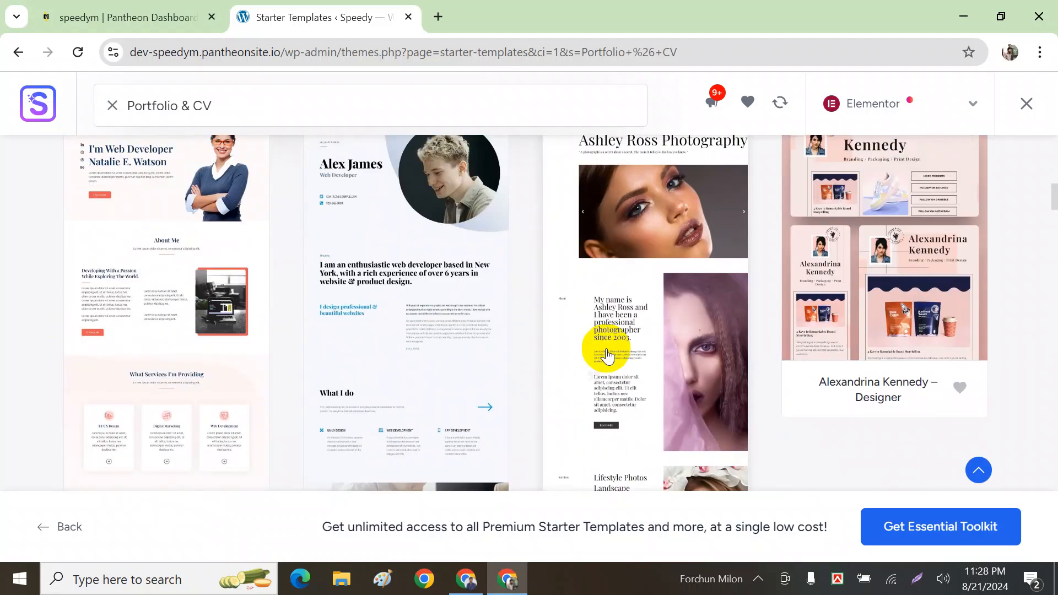
{"action": "scroll", "coordinate": [606, 356], "scroll_direction": "up", "scroll_amount": 3}
{"action": "scroll", "coordinate": [601, 358], "scroll_direction": "up", "scroll_amount": 3}
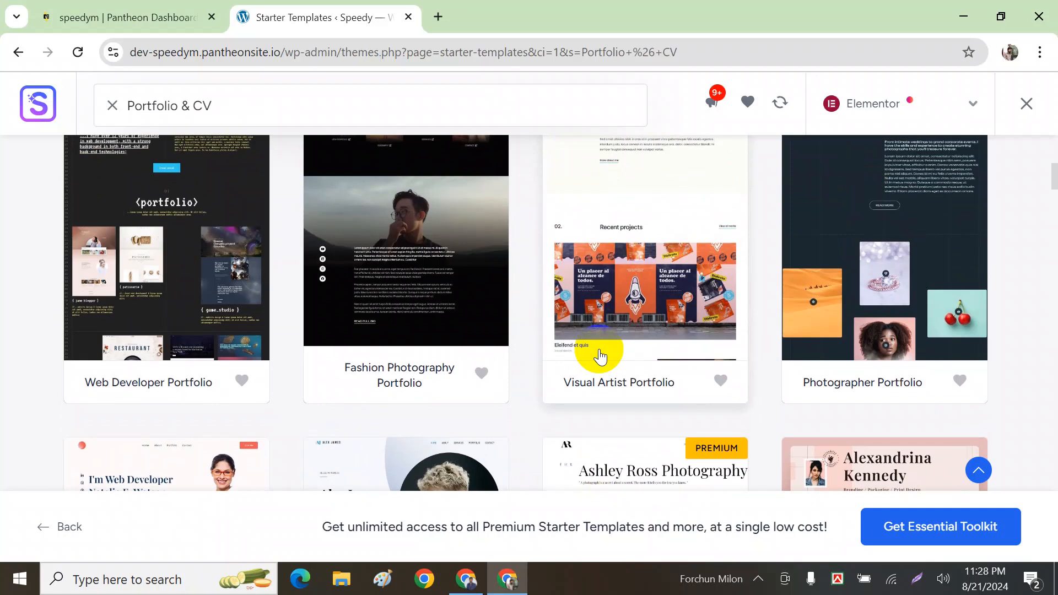
{"action": "scroll", "coordinate": [616, 322], "scroll_direction": "up", "scroll_amount": 5}
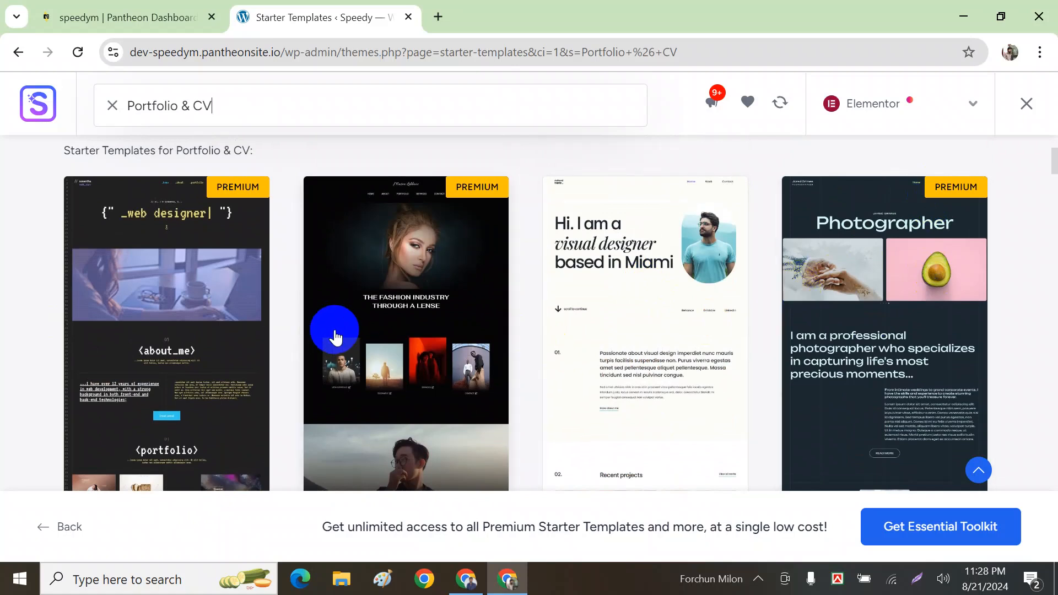
{"action": "scroll", "coordinate": [477, 331], "scroll_direction": "down", "scroll_amount": 5}
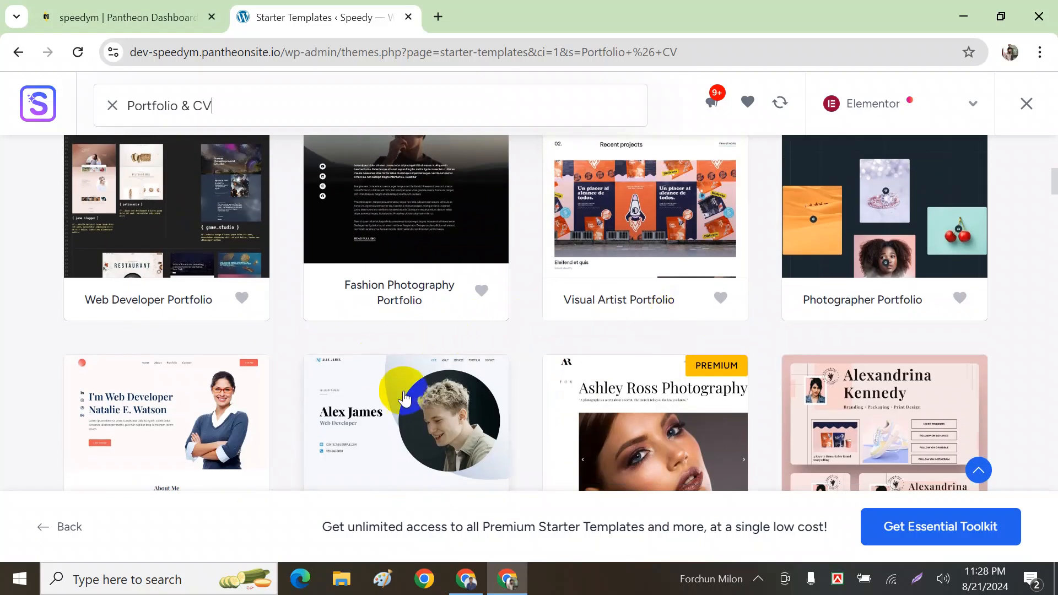
{"action": "scroll", "coordinate": [399, 386], "scroll_direction": "down", "scroll_amount": 3}
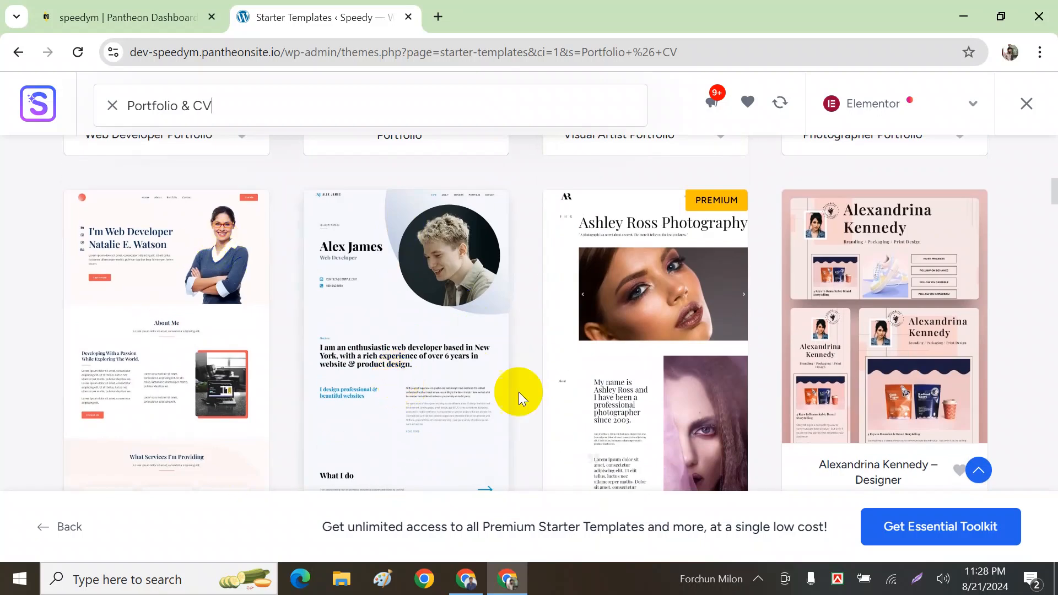
{"action": "scroll", "coordinate": [685, 328], "scroll_direction": "down", "scroll_amount": 3}
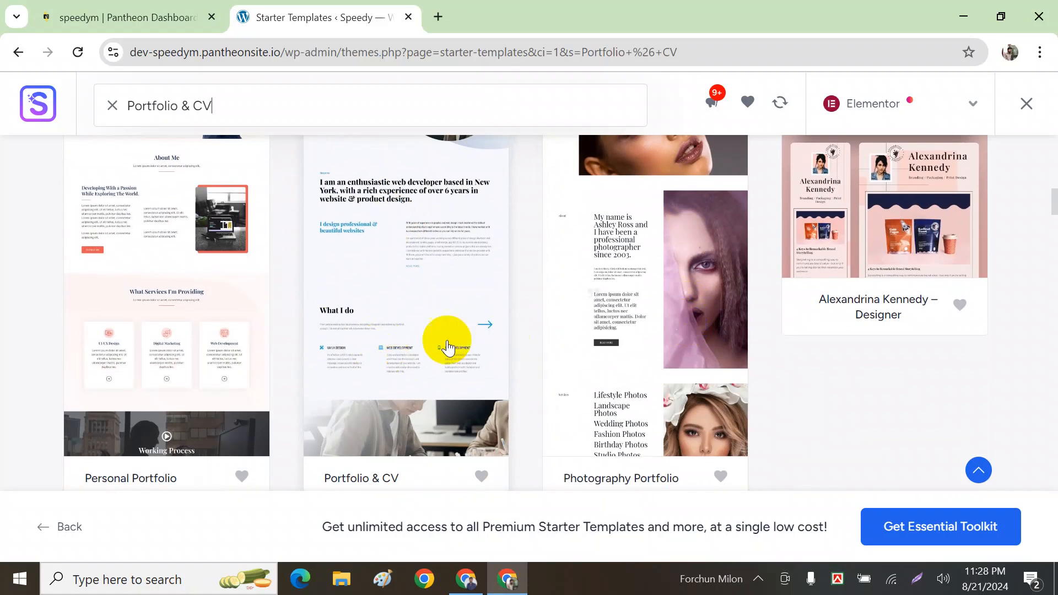
{"action": "scroll", "coordinate": [700, 376], "scroll_direction": "down", "scroll_amount": 5}
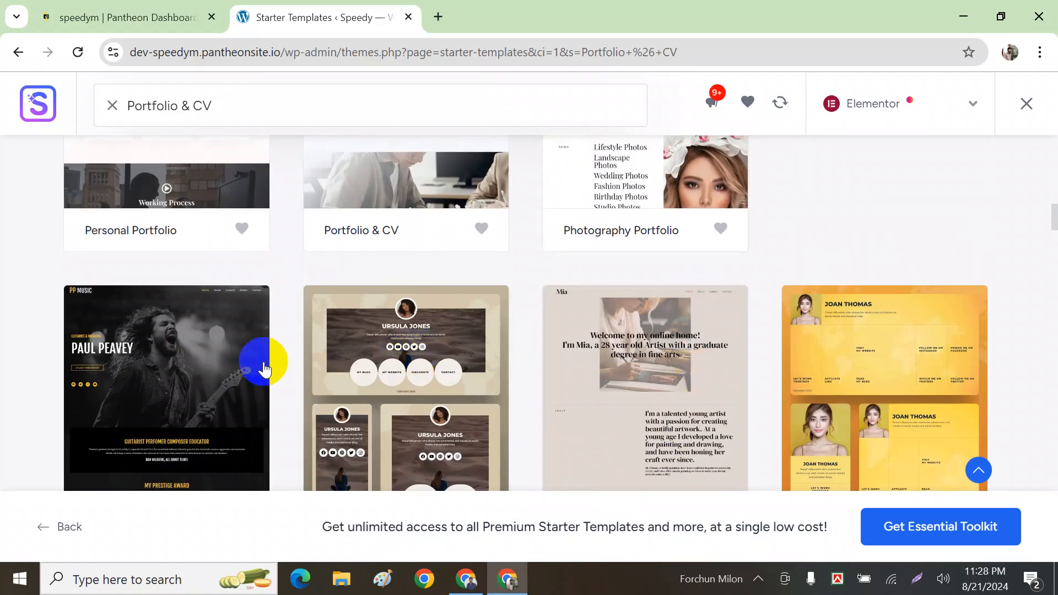
{"action": "scroll", "coordinate": [260, 359], "scroll_direction": "down", "scroll_amount": 3}
{"action": "scroll", "coordinate": [730, 330], "scroll_direction": "down", "scroll_amount": 5}
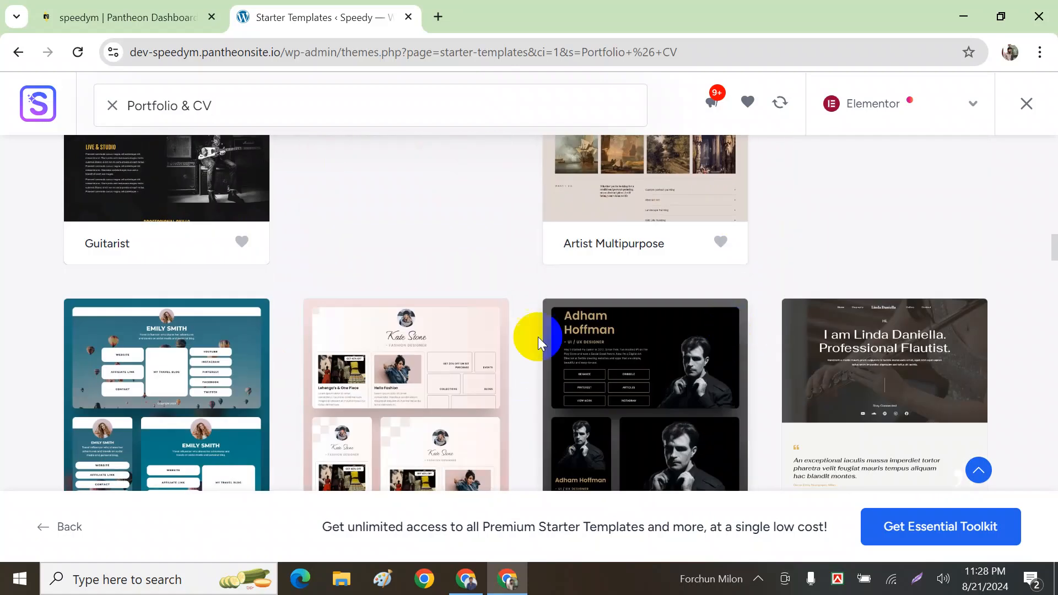
{"action": "scroll", "coordinate": [278, 378], "scroll_direction": "down", "scroll_amount": 4}
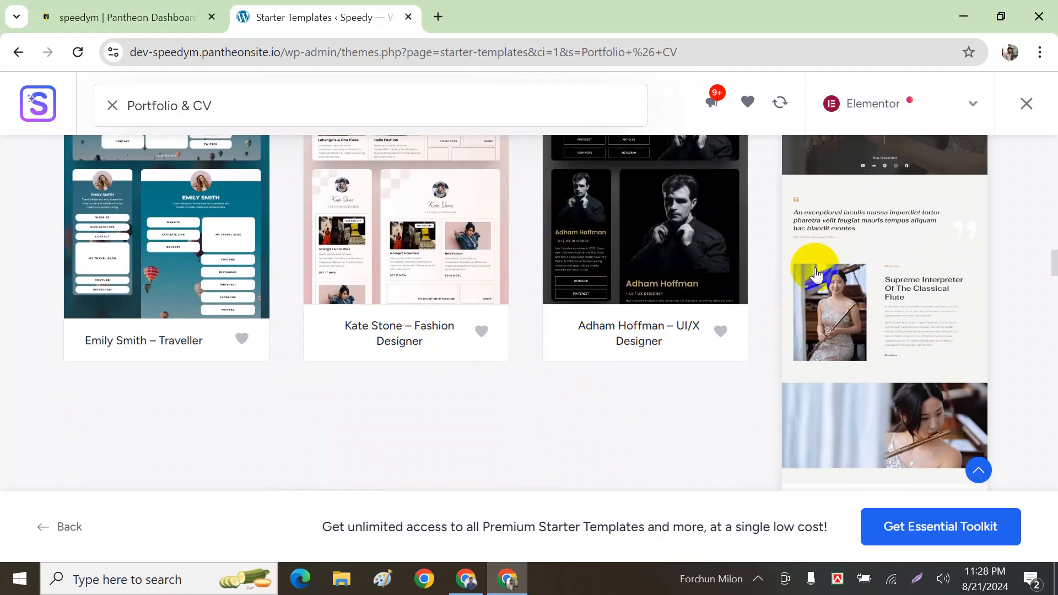
{"action": "scroll", "coordinate": [809, 325], "scroll_direction": "up", "scroll_amount": 4}
{"action": "scroll", "coordinate": [431, 307], "scroll_direction": "up", "scroll_amount": 10}
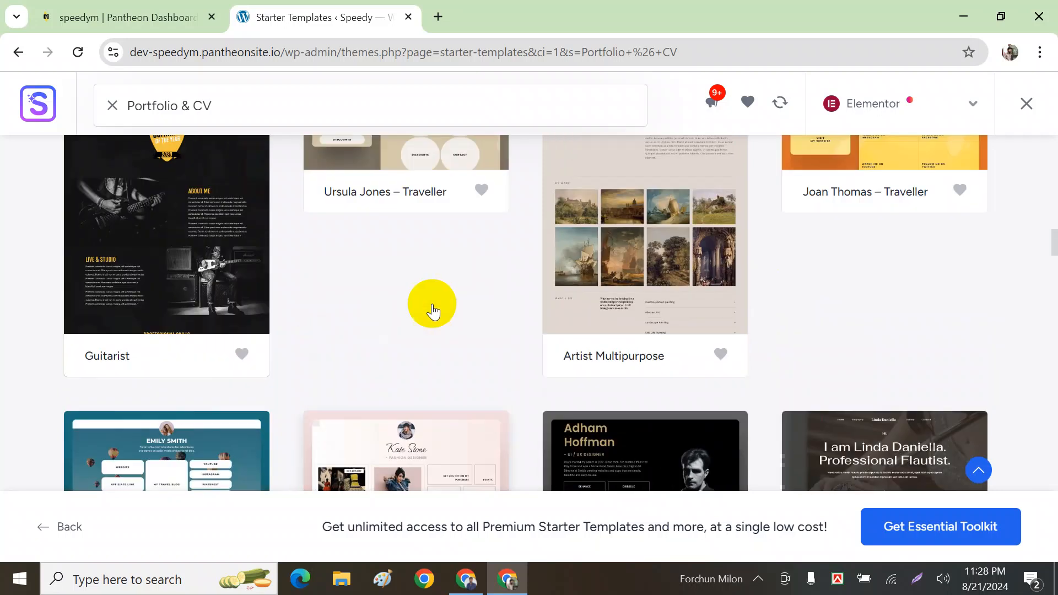
{"action": "scroll", "coordinate": [217, 285], "scroll_direction": "up", "scroll_amount": 5}
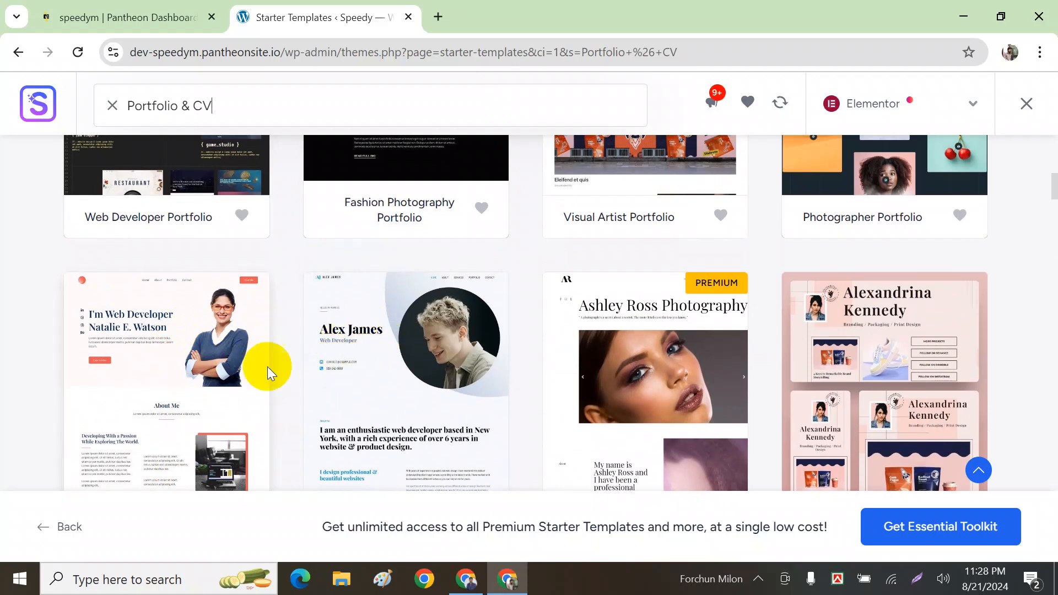
{"action": "scroll", "coordinate": [259, 380], "scroll_direction": "down", "scroll_amount": 3}
{"action": "scroll", "coordinate": [134, 298], "scroll_direction": "up", "scroll_amount": 3}
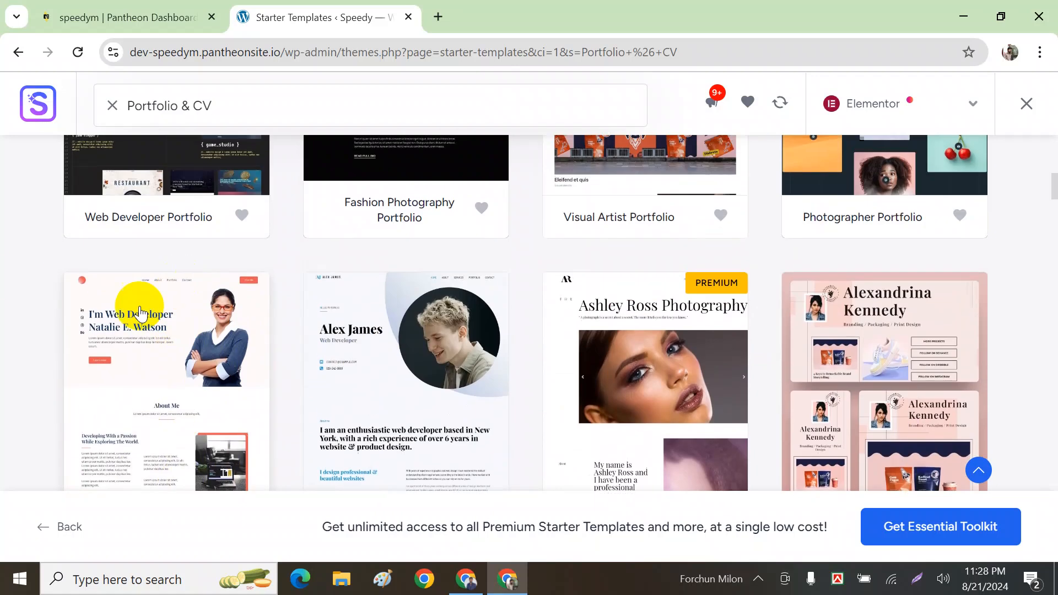
Select the Personal Portfolio template and continue with its default logo, fonts and colours.
{"action": "left_click", "coordinate": [168, 366]}
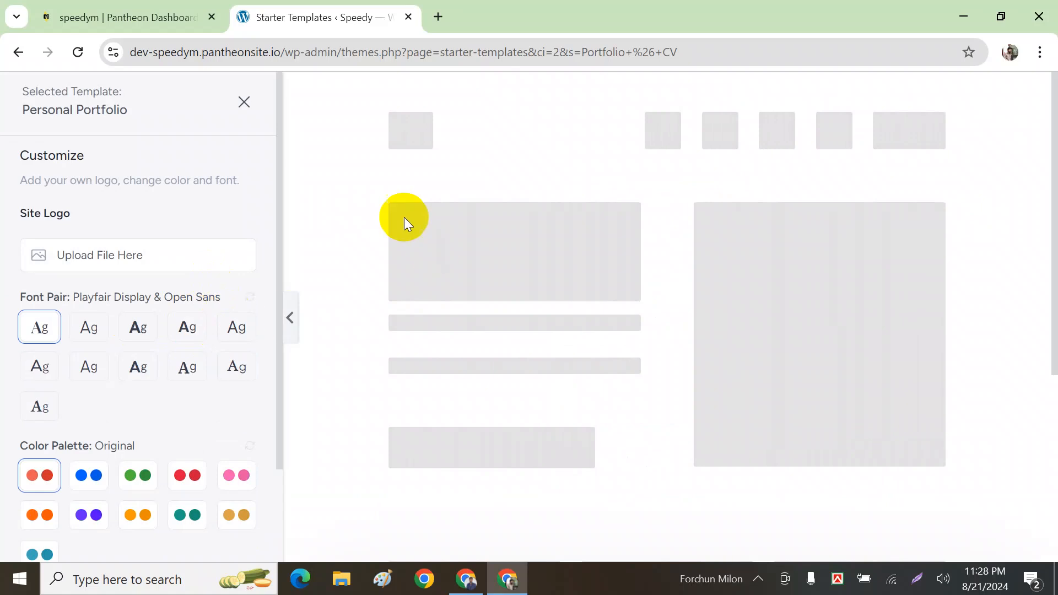
{"action": "scroll", "coordinate": [222, 372], "scroll_direction": "down", "scroll_amount": 2}
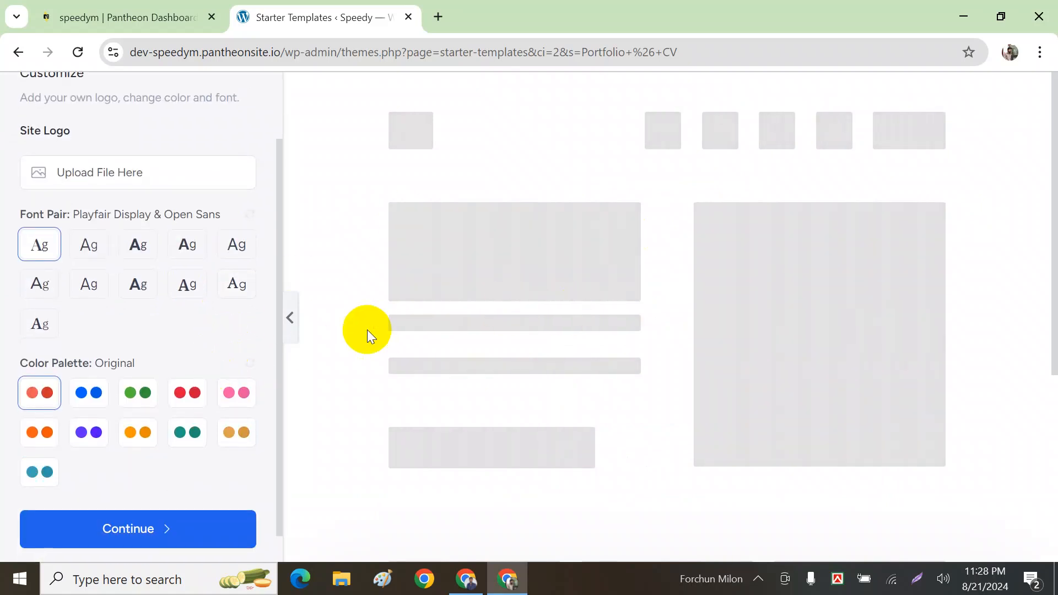
{"action": "scroll", "coordinate": [154, 316], "scroll_direction": "up", "scroll_amount": 2}
{"action": "scroll", "coordinate": [118, 388], "scroll_direction": "down", "scroll_amount": 3}
{"action": "left_click", "coordinate": [183, 500]}
Skip the extra features page to reach the final details form.
{"action": "scroll", "coordinate": [512, 392], "scroll_direction": "down", "scroll_amount": 4}
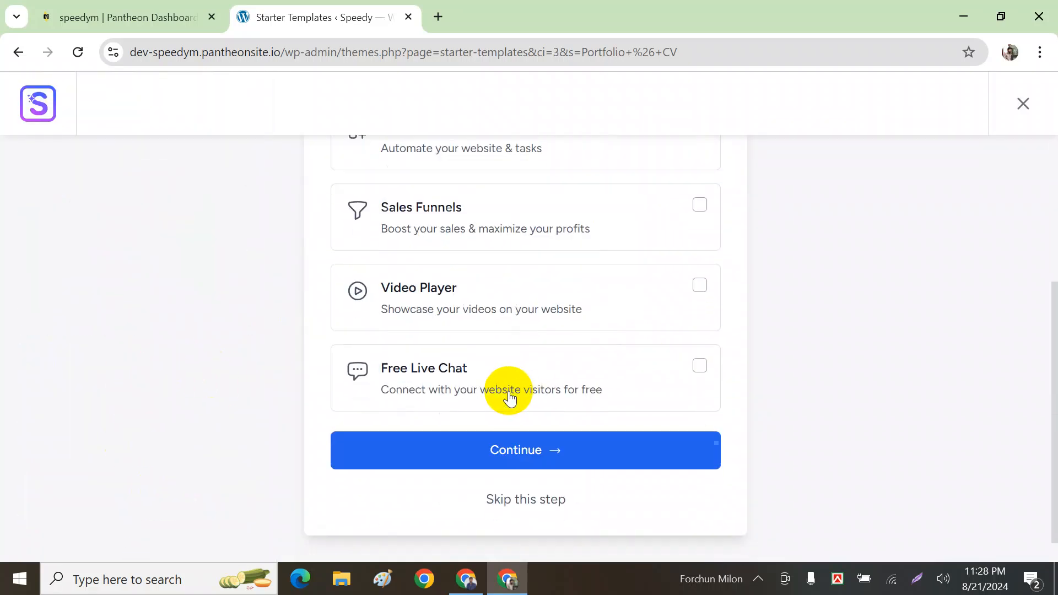
{"action": "scroll", "coordinate": [516, 470], "scroll_direction": "up", "scroll_amount": 3}
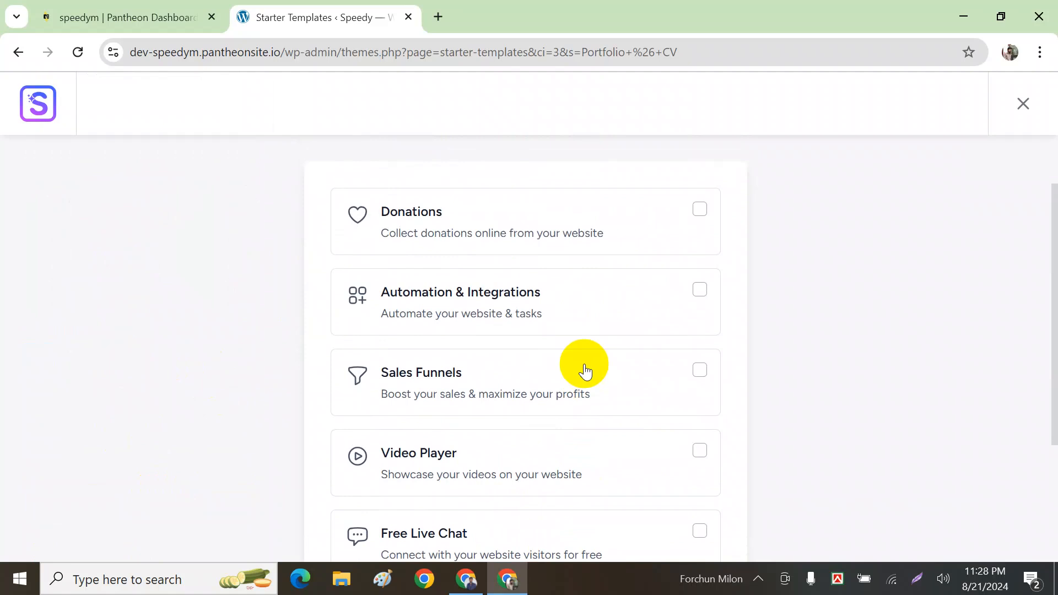
{"action": "scroll", "coordinate": [507, 414], "scroll_direction": "down", "scroll_amount": 4}
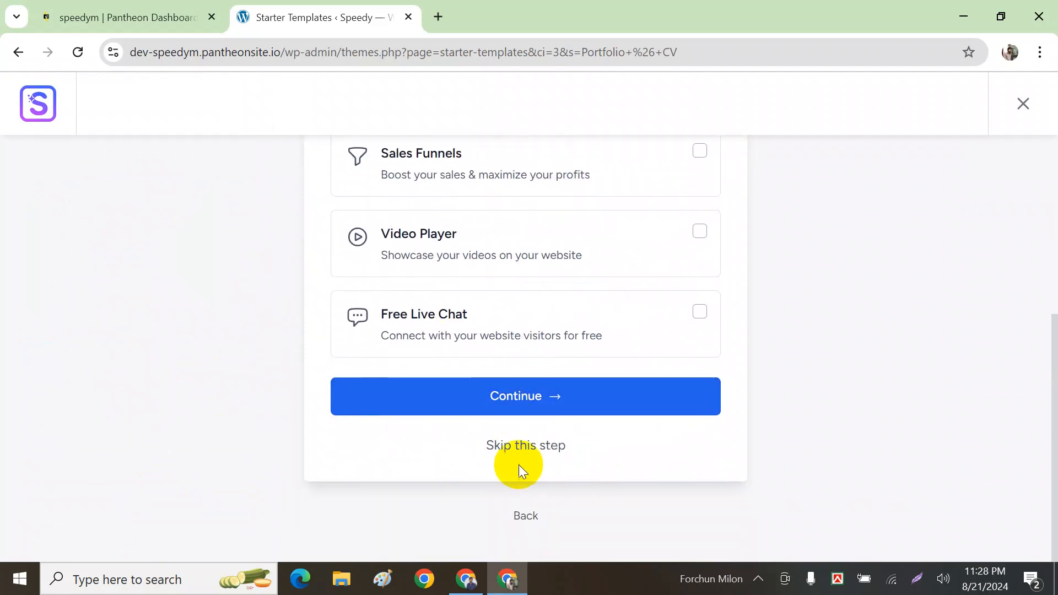
{"action": "left_click", "coordinate": [537, 447]}
{"action": "scroll", "coordinate": [540, 358], "scroll_direction": "down", "scroll_amount": 3}
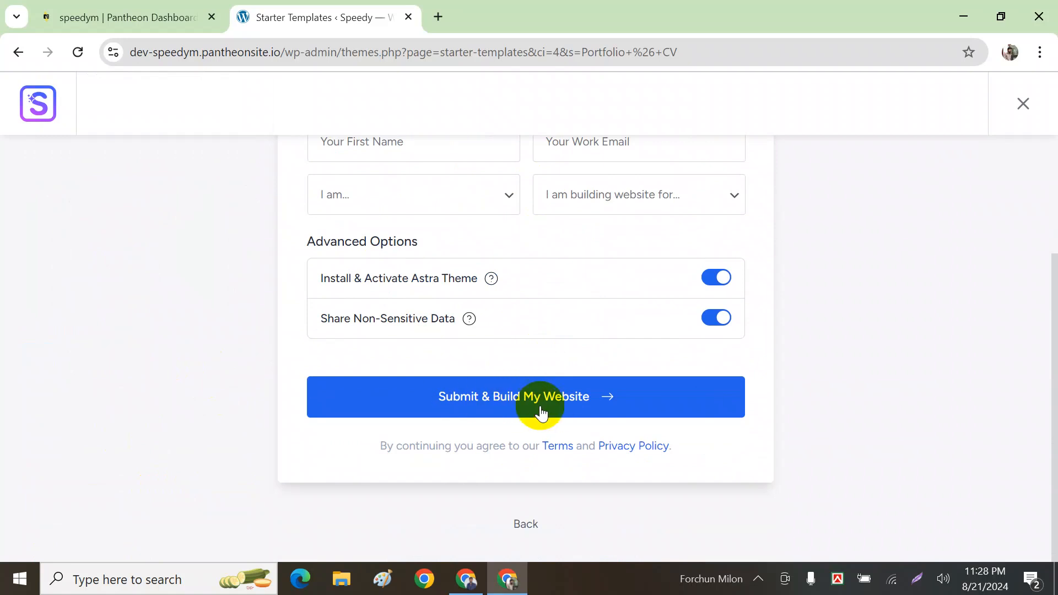
Submit and build the Personal Portfolio site, then select the Congratulations heading text.
{"action": "left_click", "coordinate": [564, 400]}
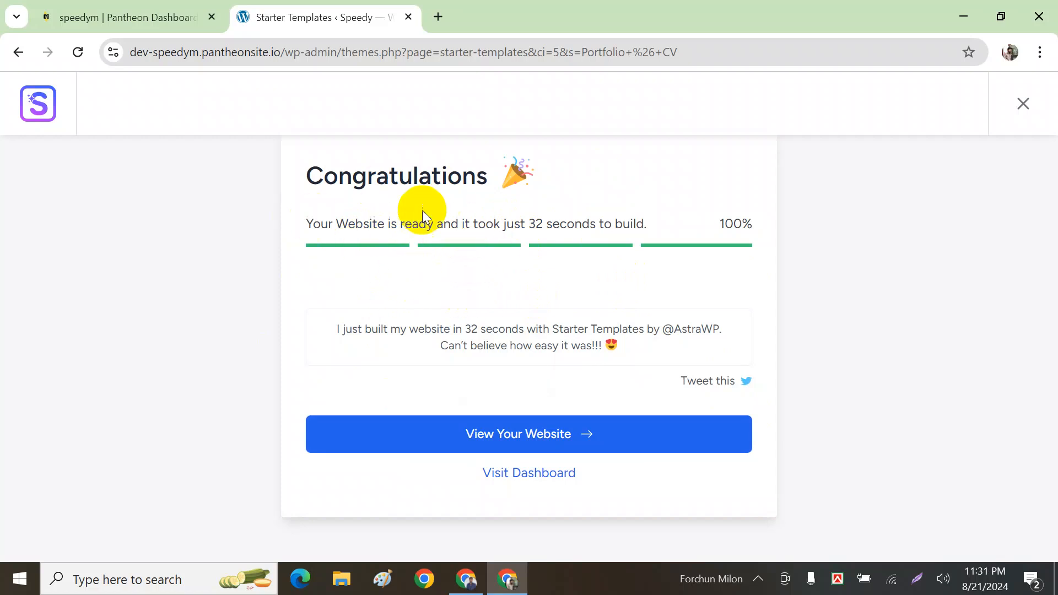
{"action": "left_click_drag", "start_coordinate": [305, 177], "coordinate": [485, 201]}
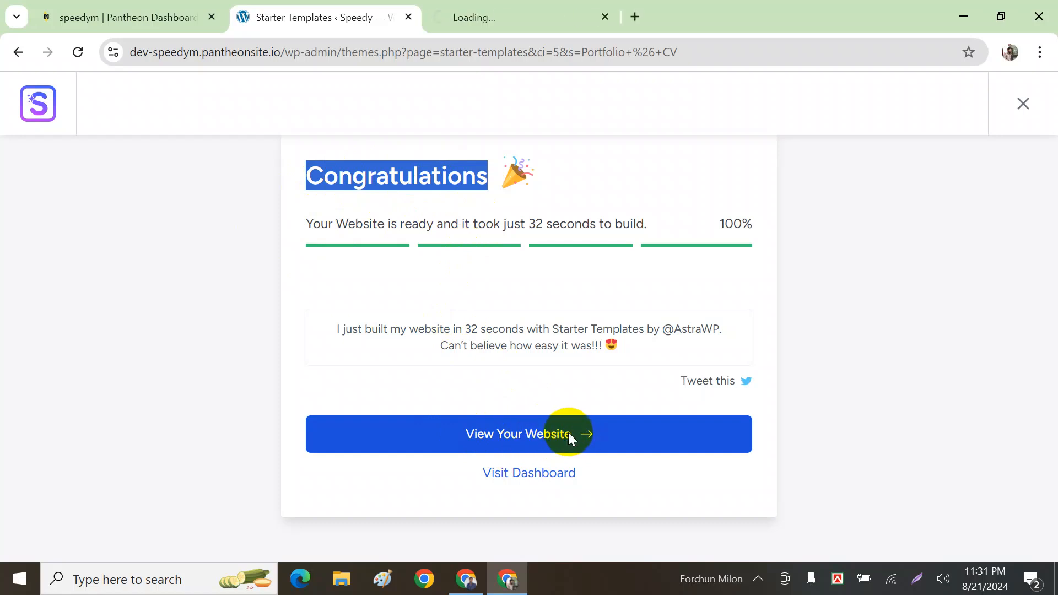
Open the finished portfolio site in a new tab and look through its home page.
{"action": "left_click", "coordinate": [491, 22]}
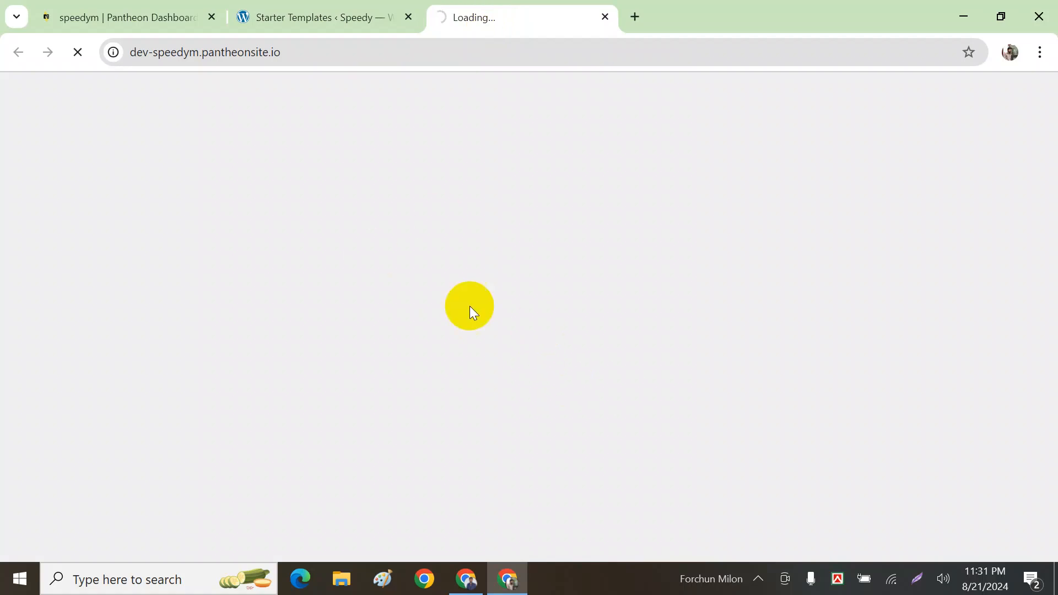
{"action": "left_click", "coordinate": [326, 21]}
{"action": "left_click", "coordinate": [484, 16]}
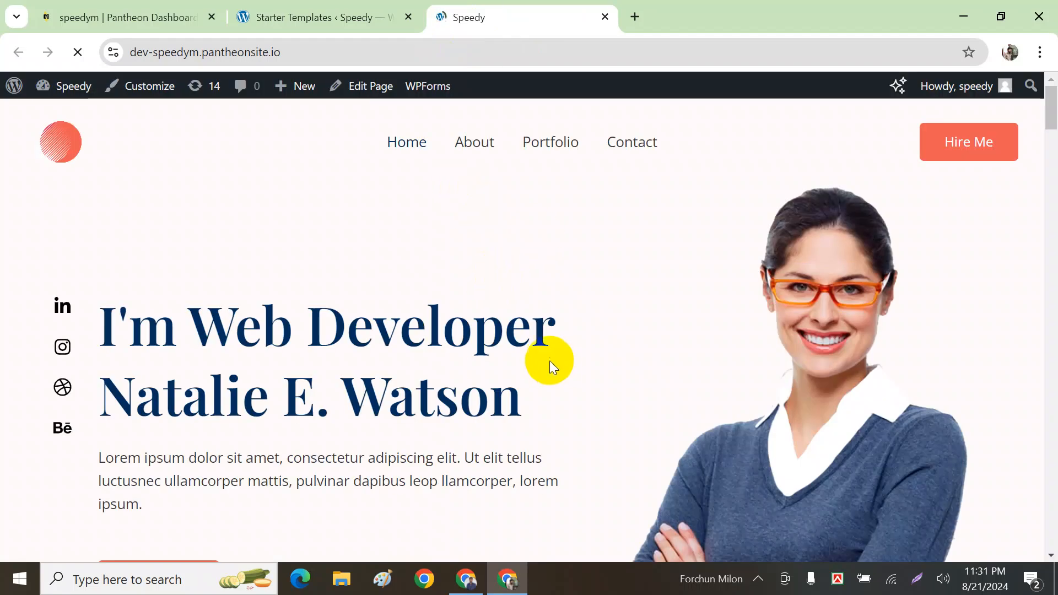
{"action": "scroll", "coordinate": [439, 358], "scroll_direction": "down", "scroll_amount": 15}
{"action": "scroll", "coordinate": [434, 377], "scroll_direction": "down", "scroll_amount": 15}
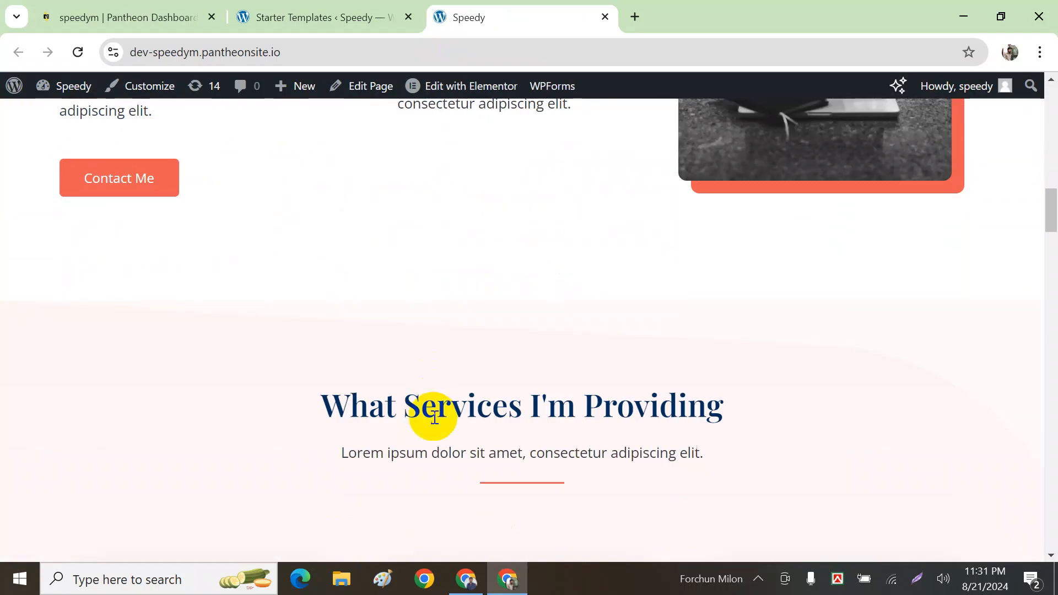
{"action": "scroll", "coordinate": [518, 408], "scroll_direction": "down", "scroll_amount": 5}
{"action": "scroll", "coordinate": [518, 408], "scroll_direction": "up", "scroll_amount": 10}
{"action": "scroll", "coordinate": [389, 197], "scroll_direction": "up", "scroll_amount": 10}
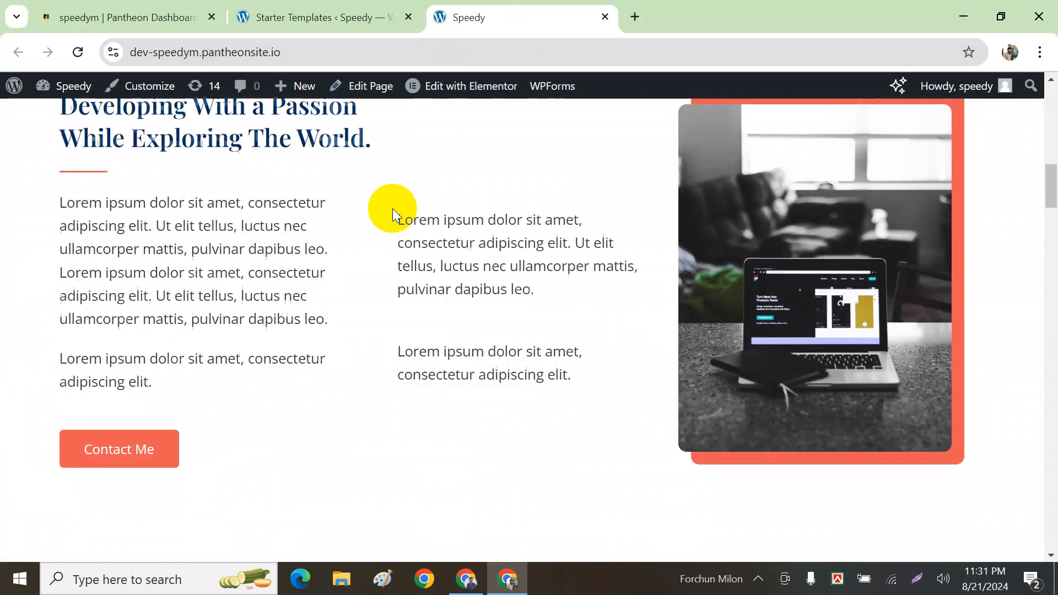
Open the WordPress dashboard in a new tab from the Congratulations page, then return to the live site.
{"action": "left_click", "coordinate": [322, 16]}
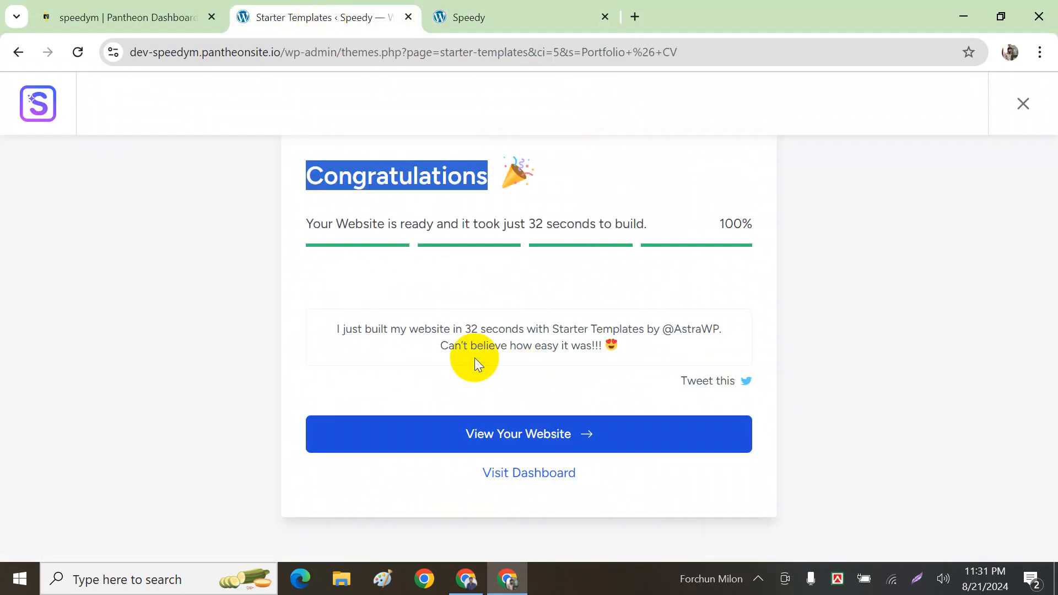
{"action": "left_click", "coordinate": [532, 475]}
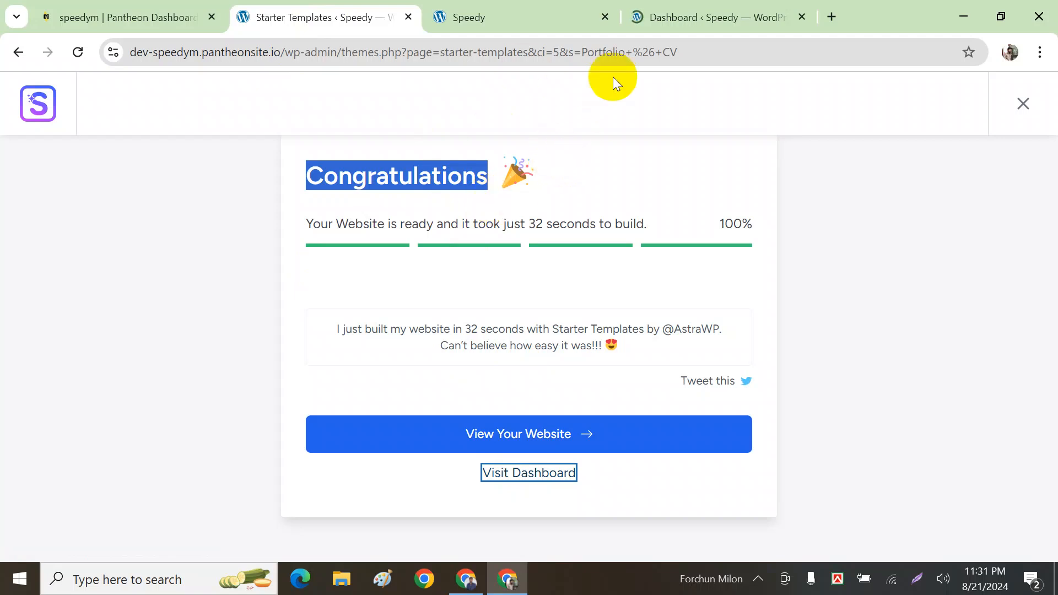
{"action": "left_click", "coordinate": [545, 21]}
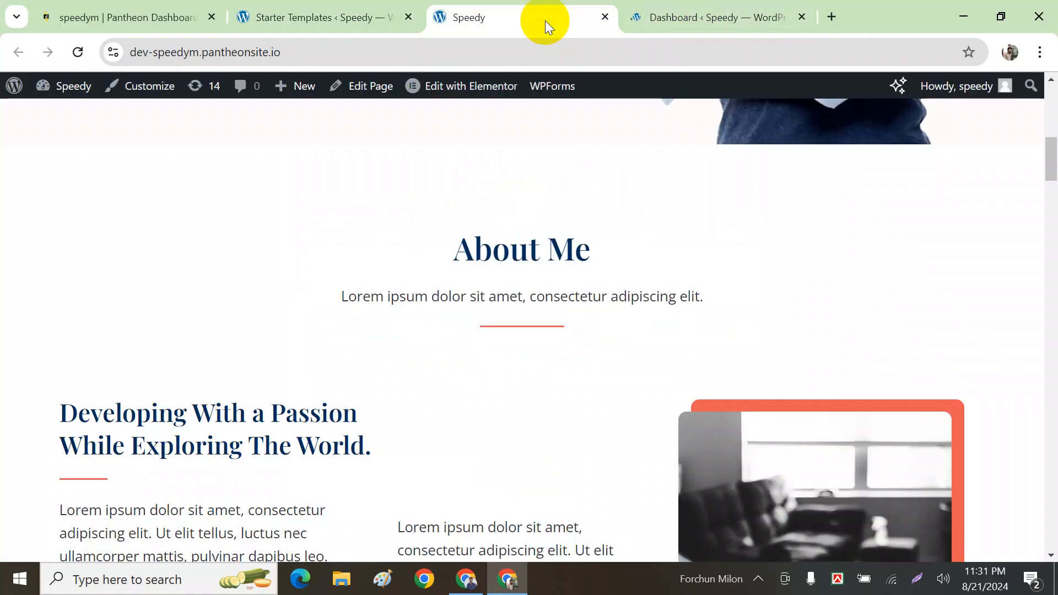
{"action": "scroll", "coordinate": [510, 231], "scroll_direction": "up", "scroll_amount": 5}
{"action": "scroll", "coordinate": [510, 242], "scroll_direction": "up", "scroll_amount": 5}
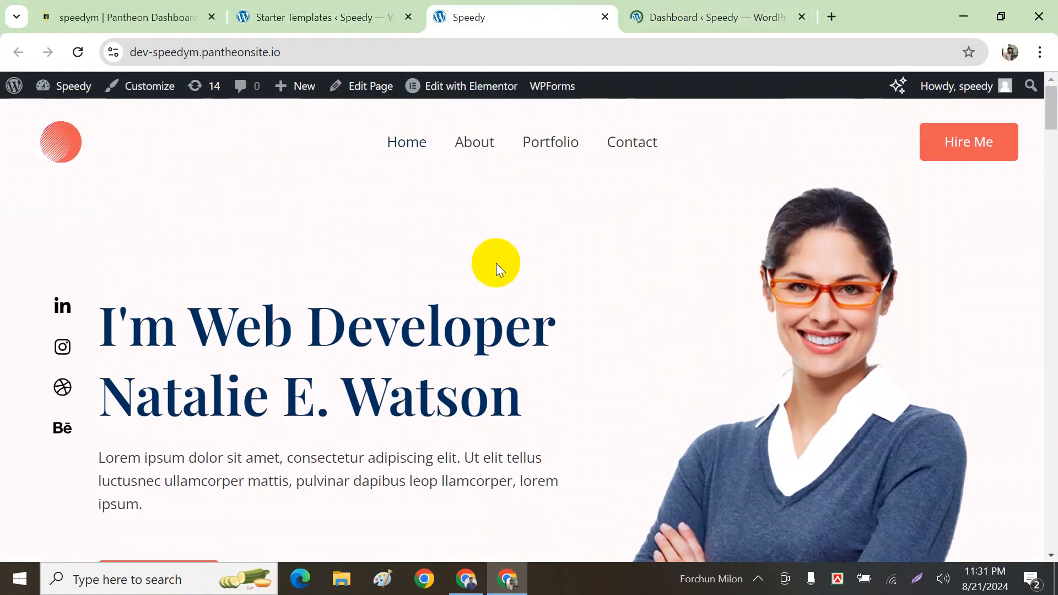
{"action": "scroll", "coordinate": [538, 303], "scroll_direction": "down", "scroll_amount": 5}
{"action": "scroll", "coordinate": [538, 302], "scroll_direction": "up", "scroll_amount": 6}
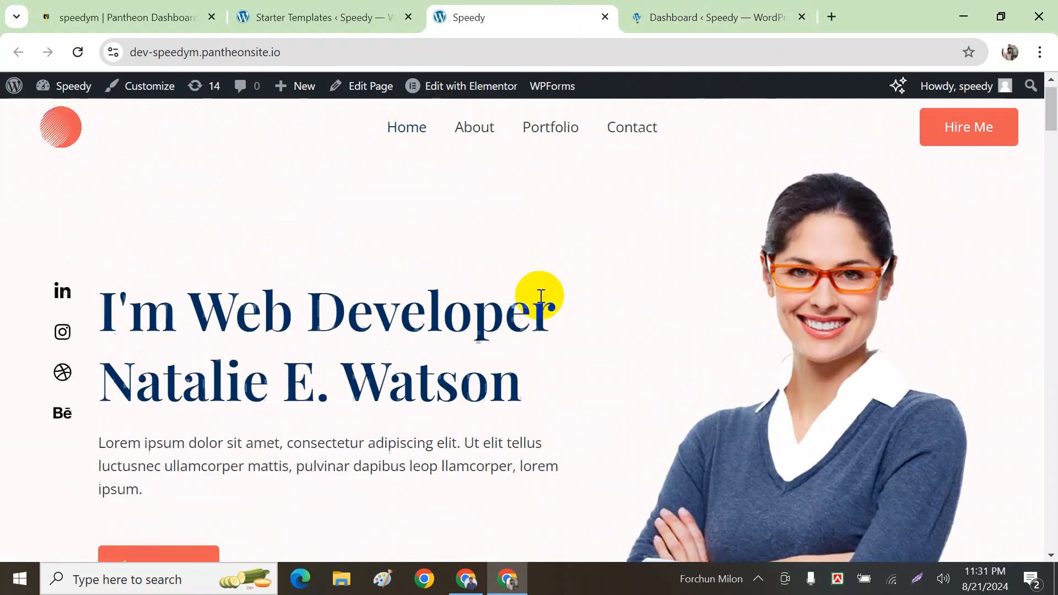
Check the dashboard tab, then settle back on the live portfolio home page.
{"action": "left_click", "coordinate": [715, 18]}
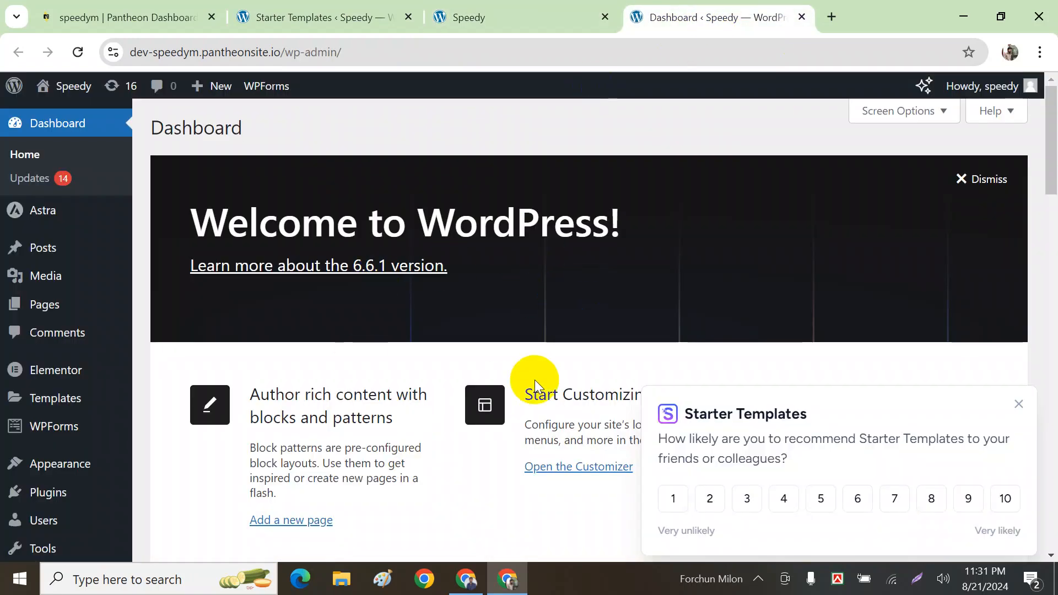
{"action": "left_click", "coordinate": [317, 17]}
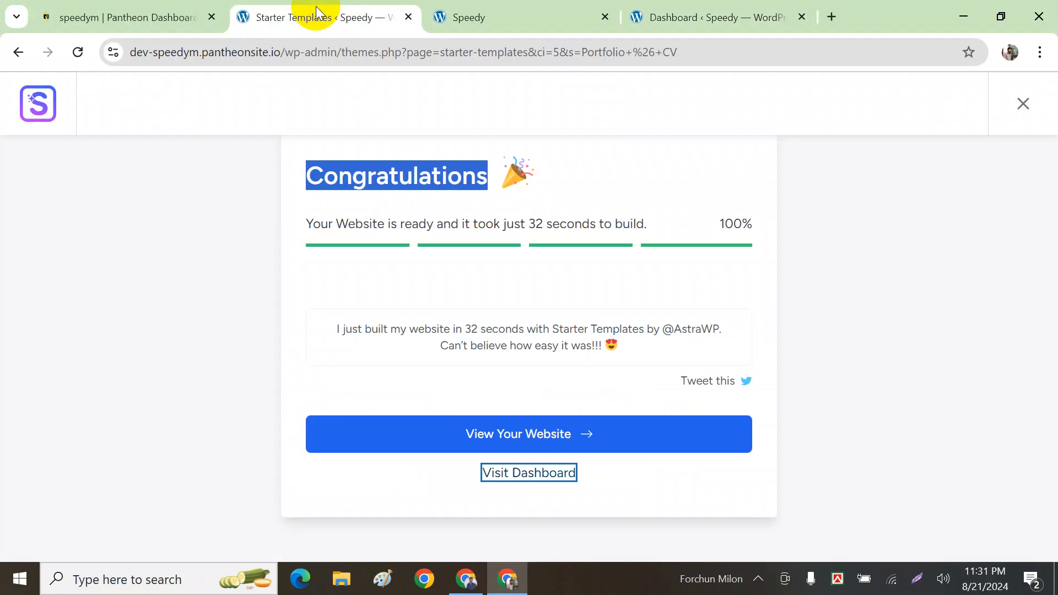
{"action": "left_click", "coordinate": [487, 28]}
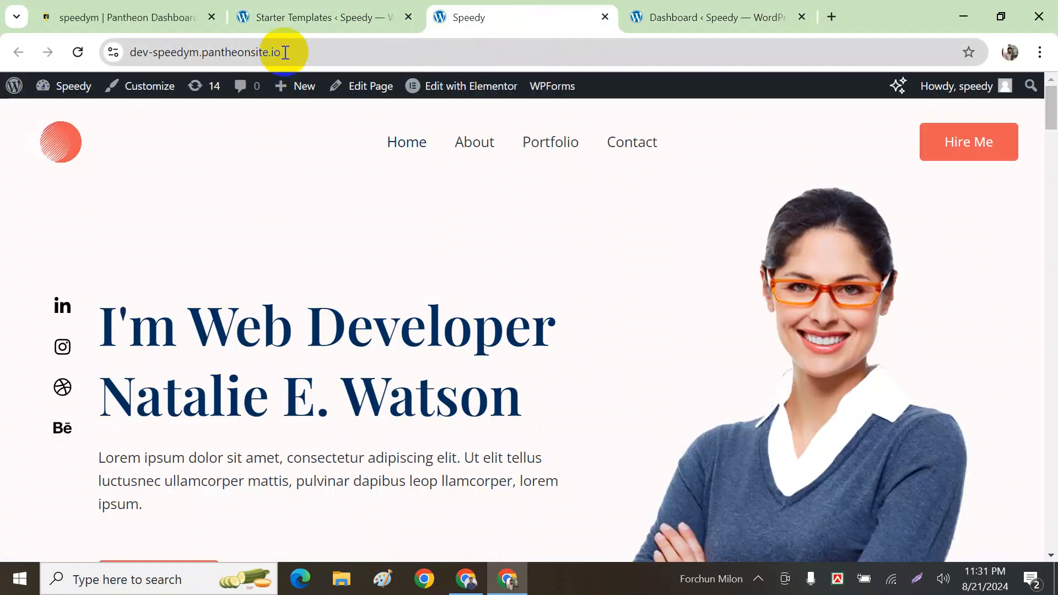
{"action": "scroll", "coordinate": [432, 251], "scroll_direction": "down", "scroll_amount": 8}
{"action": "scroll", "coordinate": [435, 326], "scroll_direction": "up", "scroll_amount": 5}
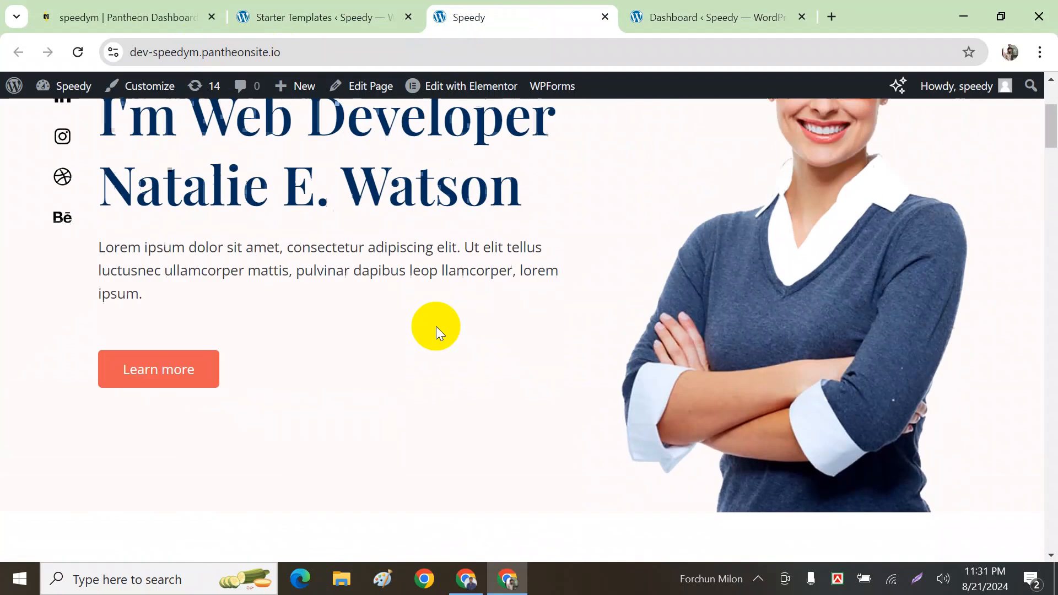
{"action": "scroll", "coordinate": [435, 327], "scroll_direction": "up", "scroll_amount": 4}
{"action": "scroll", "coordinate": [378, 330], "scroll_direction": "down", "scroll_amount": 2}
{"action": "scroll", "coordinate": [576, 273], "scroll_direction": "up", "scroll_amount": 2}
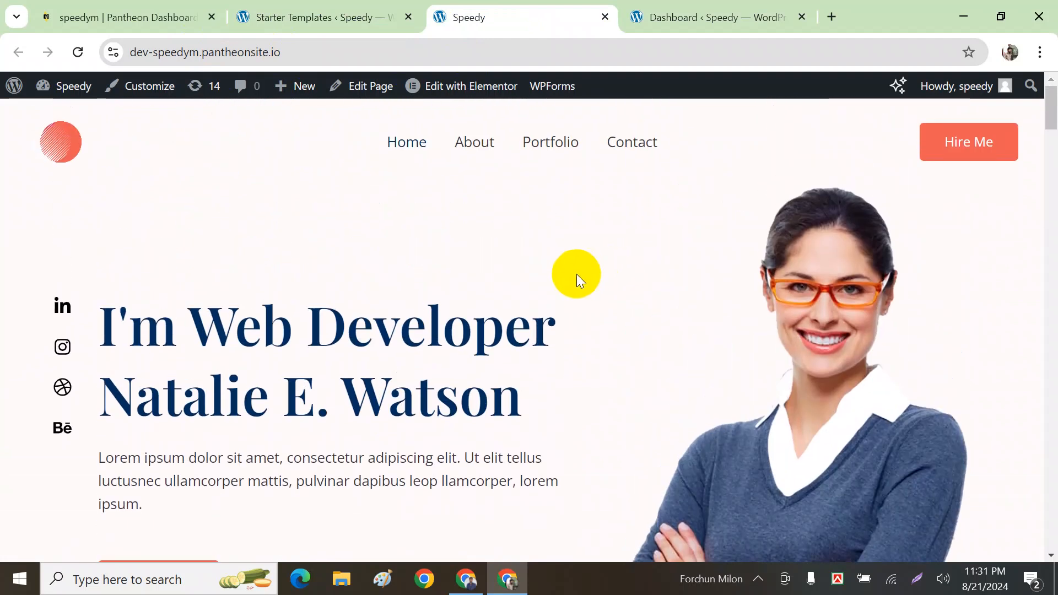
{"action": "left_click", "coordinate": [372, 18]}
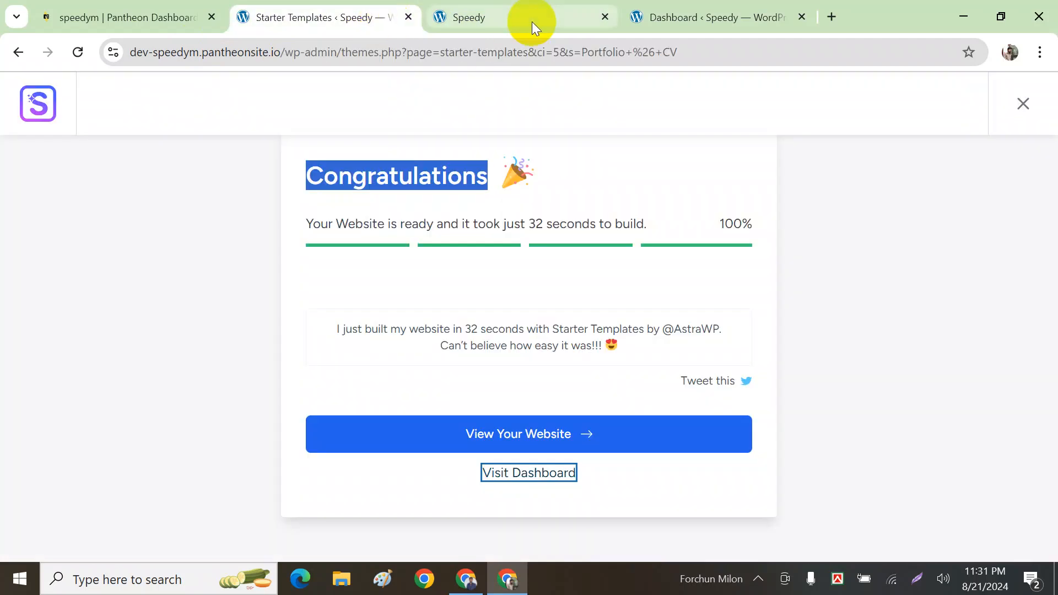
{"action": "left_click", "coordinate": [531, 21]}
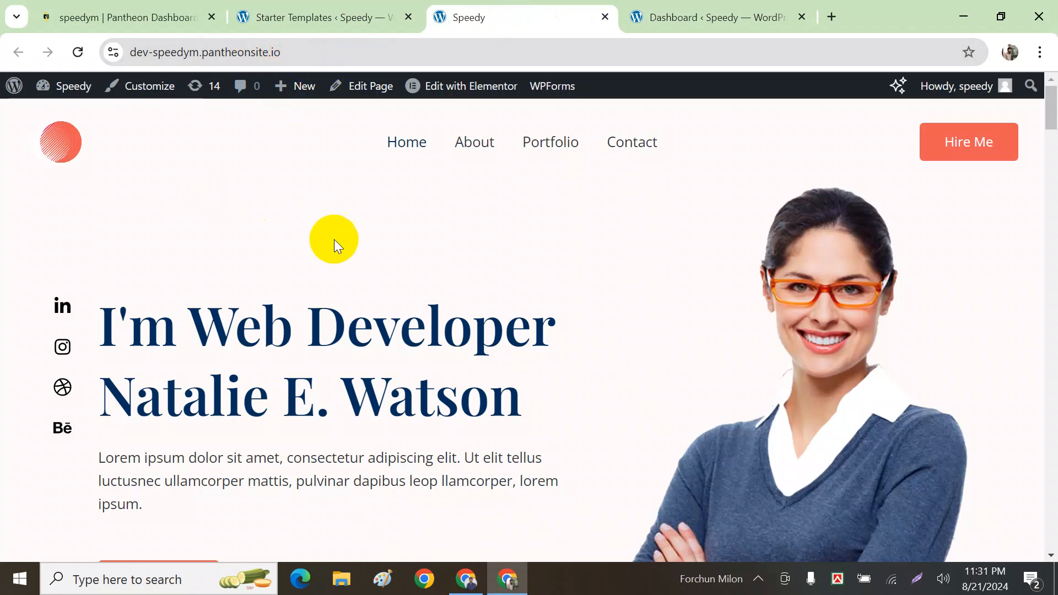
Open the Home page in Elementor, skip the AI trial offer and scroll through the canvas.
{"action": "mouse_move", "coordinate": [460, 98]}
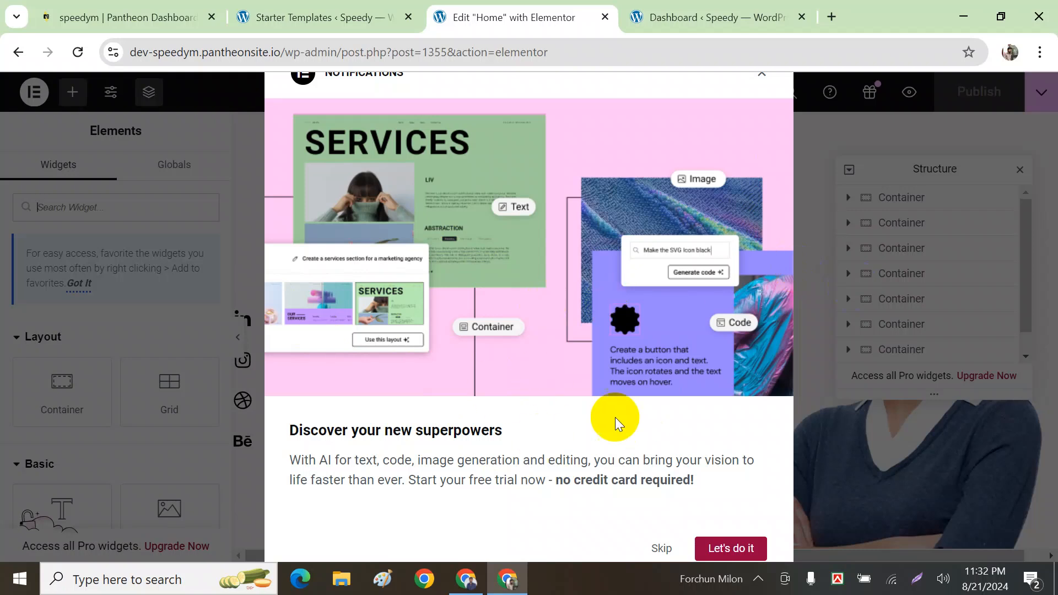
{"action": "left_click", "coordinate": [658, 549]}
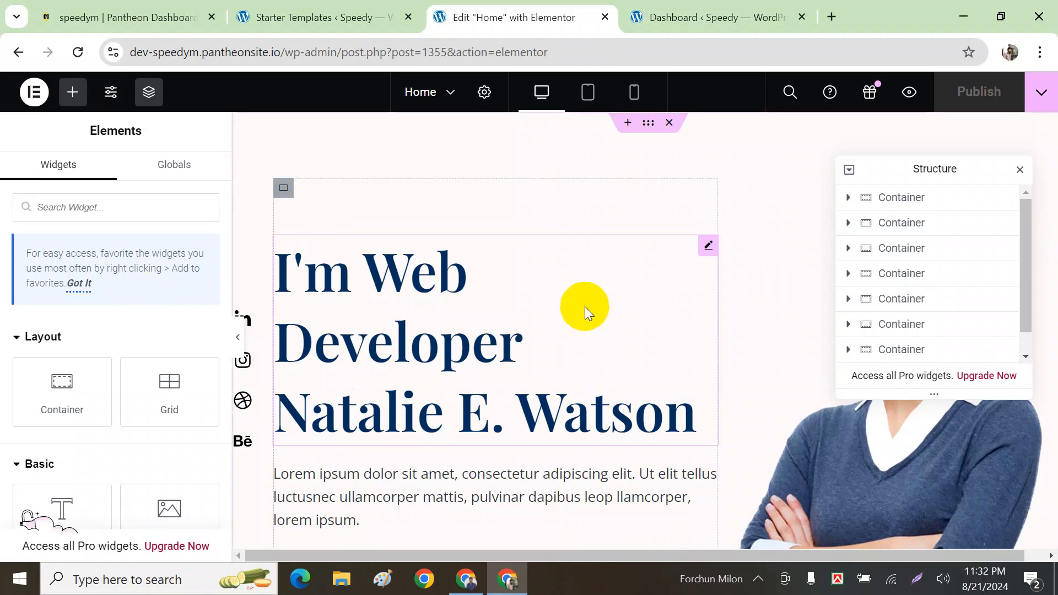
{"action": "scroll", "coordinate": [480, 348], "scroll_direction": "down", "scroll_amount": 15}
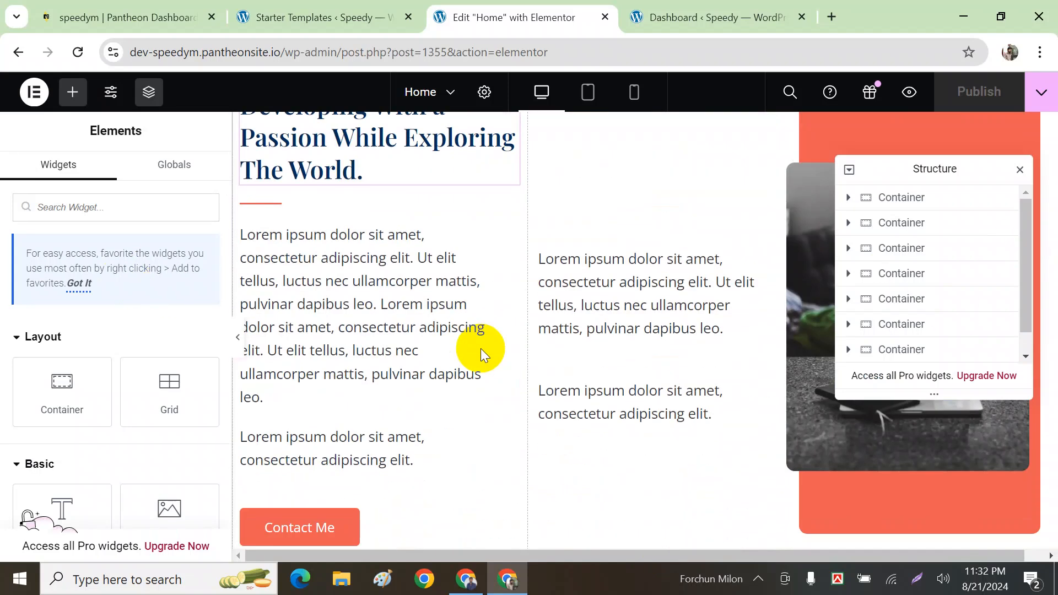
{"action": "scroll", "coordinate": [480, 349], "scroll_direction": "down", "scroll_amount": 10}
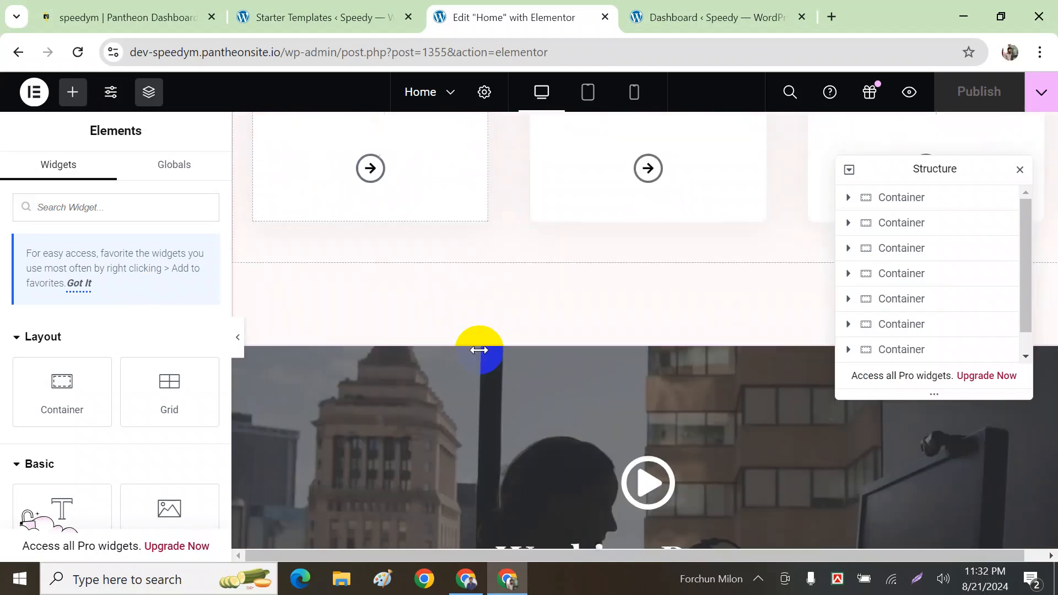
{"action": "scroll", "coordinate": [479, 350], "scroll_direction": "down", "scroll_amount": 10}
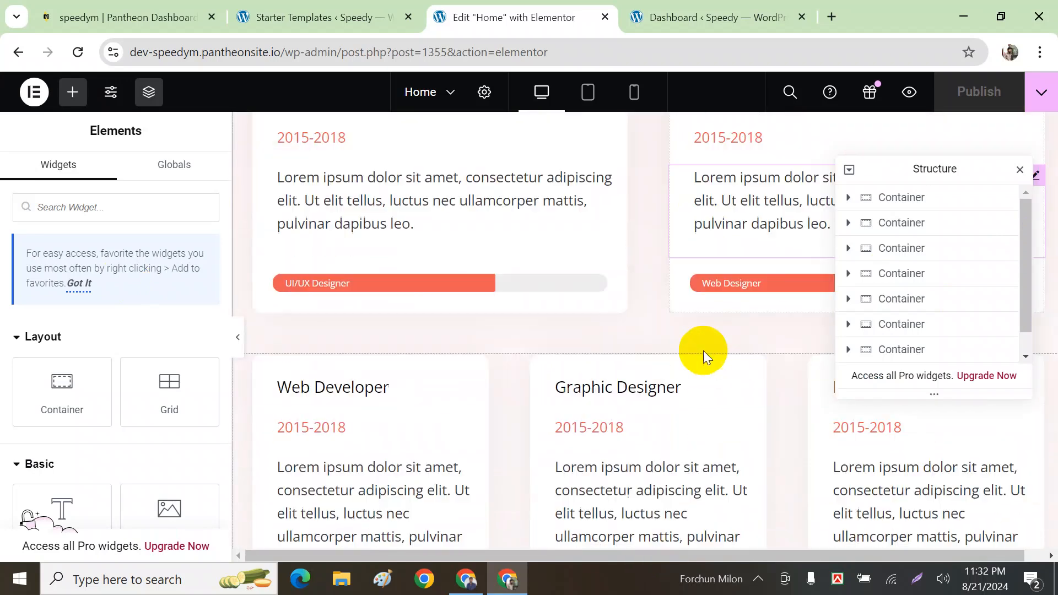
{"action": "scroll", "coordinate": [628, 385], "scroll_direction": "down", "scroll_amount": 10}
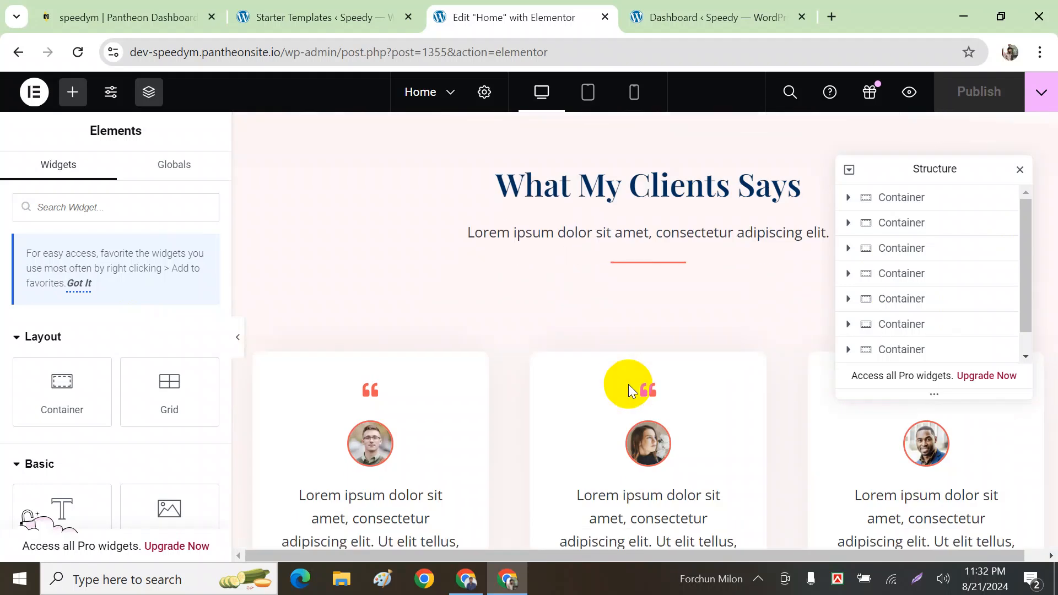
{"action": "scroll", "coordinate": [628, 384], "scroll_direction": "down", "scroll_amount": 5}
{"action": "scroll", "coordinate": [628, 384], "scroll_direction": "up", "scroll_amount": 15}
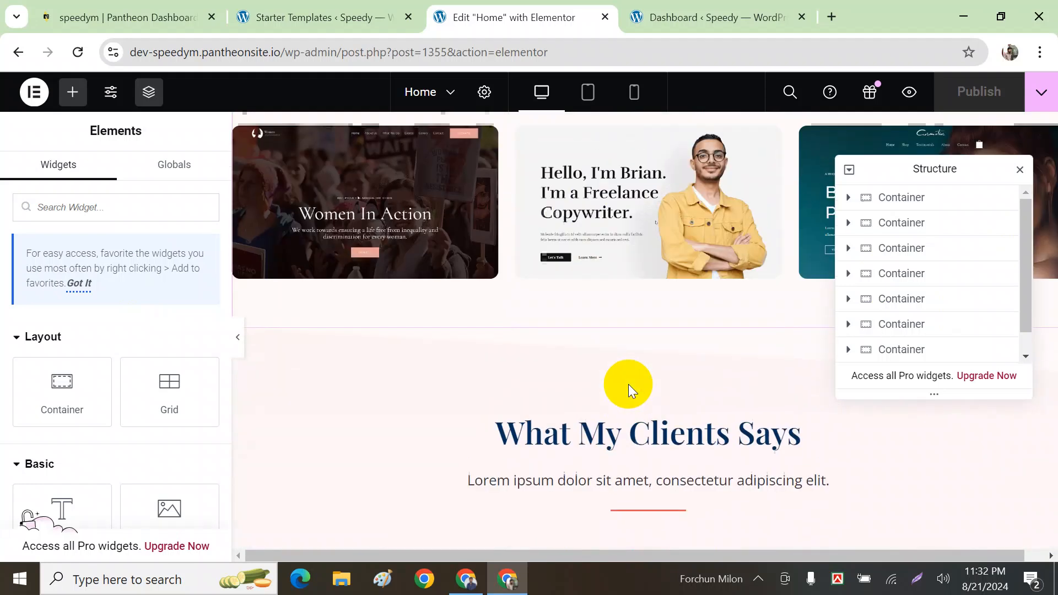
{"action": "scroll", "coordinate": [628, 385], "scroll_direction": "up", "scroll_amount": 8}
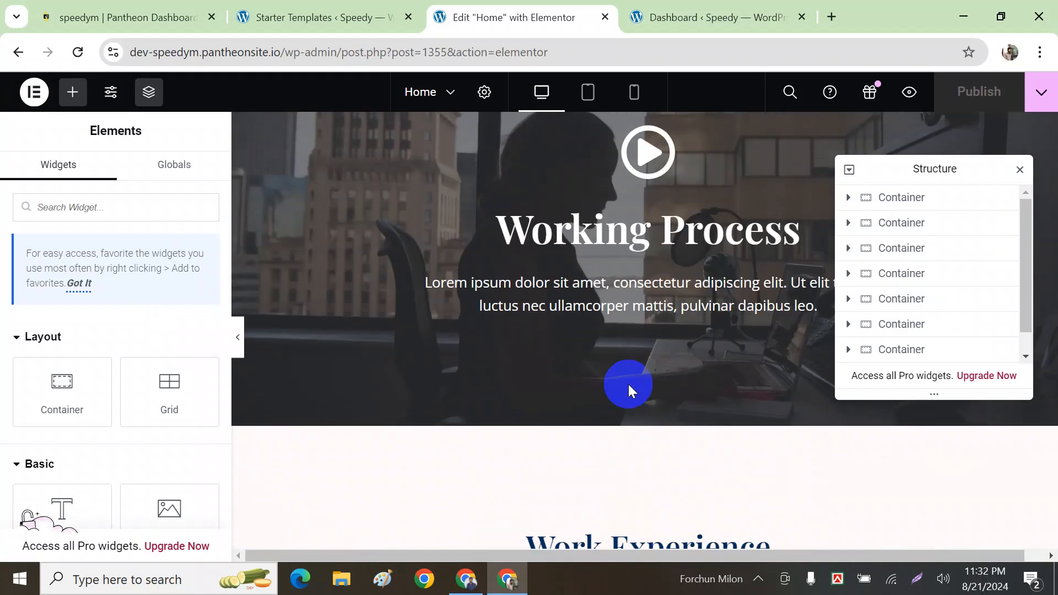
{"action": "scroll", "coordinate": [628, 385], "scroll_direction": "up", "scroll_amount": 10}
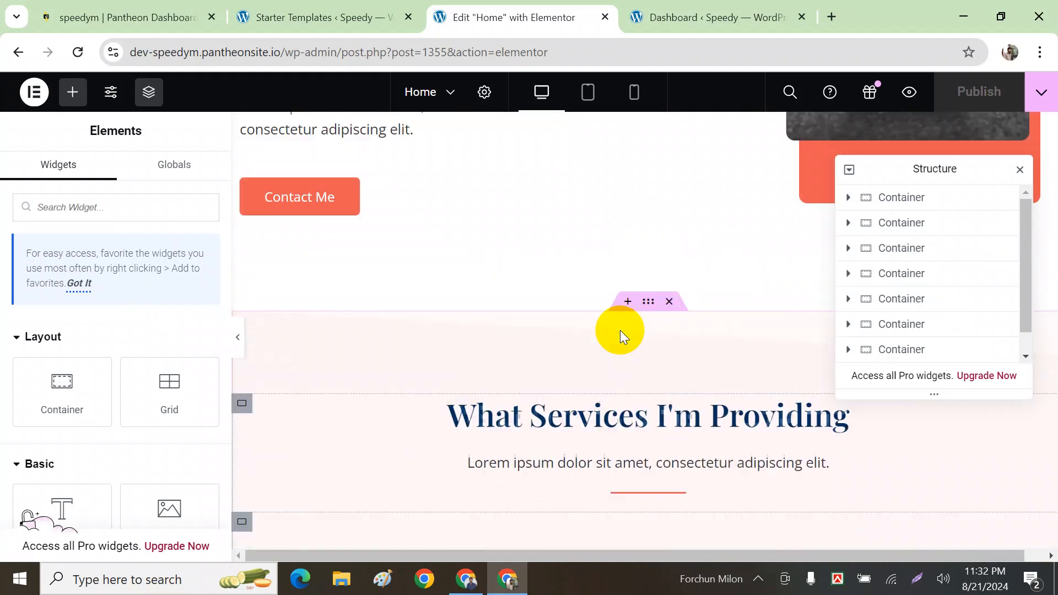
{"action": "scroll", "coordinate": [504, 230], "scroll_direction": "up", "scroll_amount": 8}
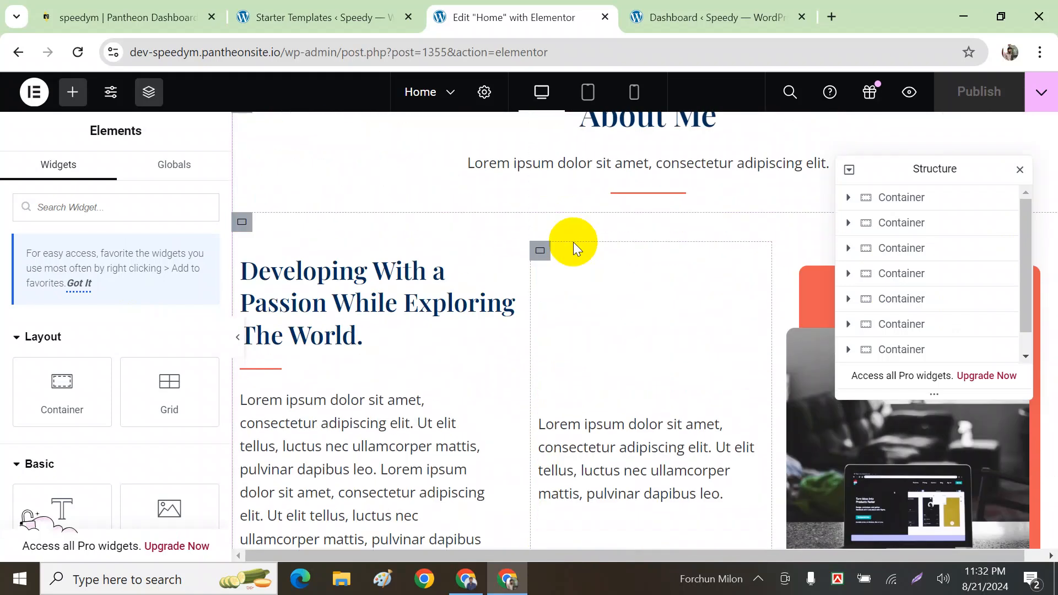
Collapse the Elementor editing panels to preview the Home page.
{"action": "left_click", "coordinate": [238, 338]}
{"action": "scroll", "coordinate": [385, 316], "scroll_direction": "up", "scroll_amount": 5}
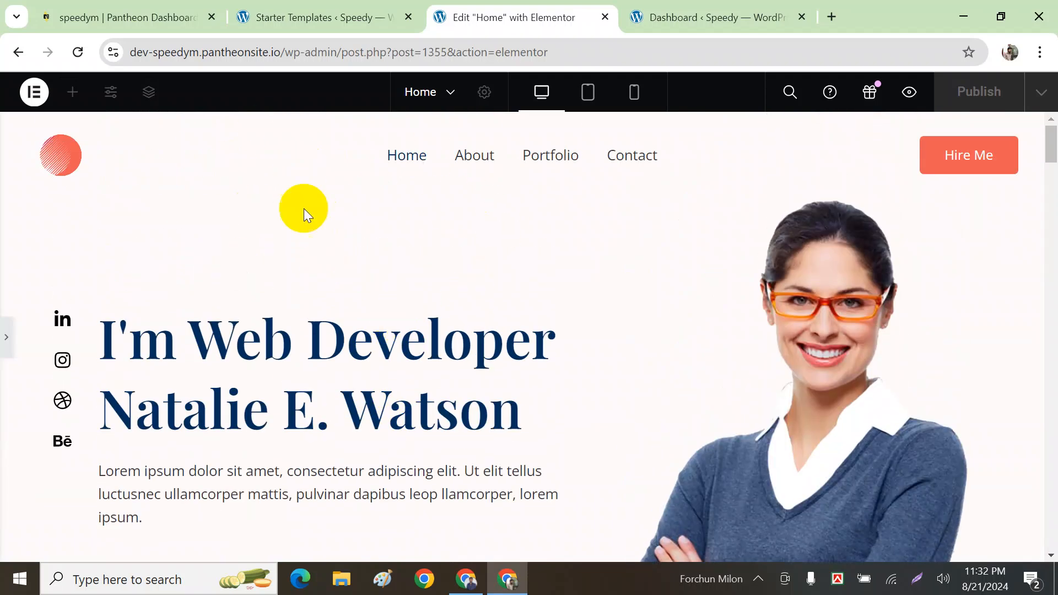
{"action": "scroll", "coordinate": [423, 342], "scroll_direction": "down", "scroll_amount": 5}
{"action": "scroll", "coordinate": [422, 341], "scroll_direction": "up", "scroll_amount": 5}
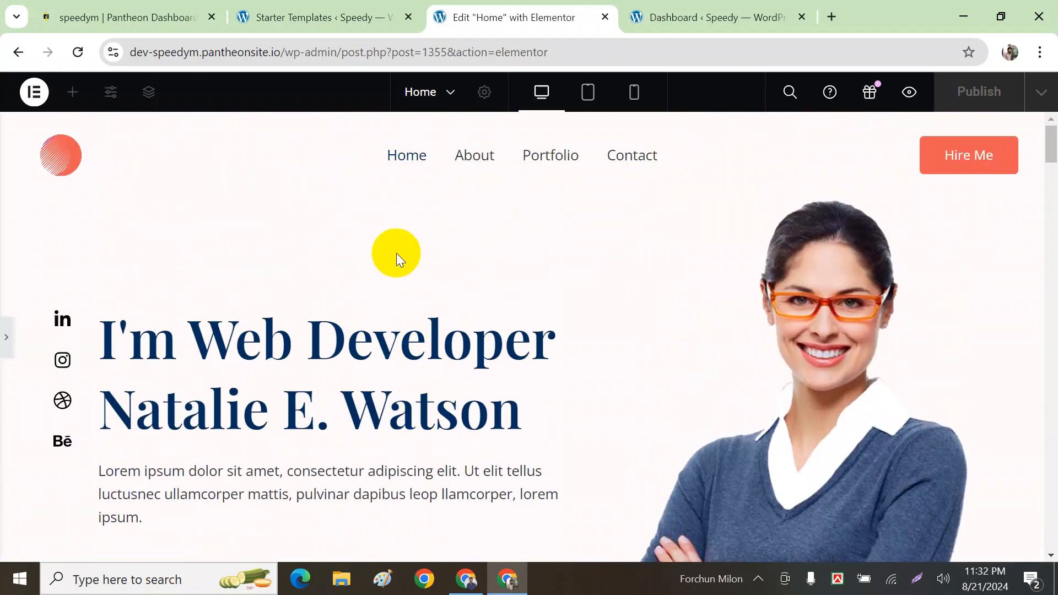